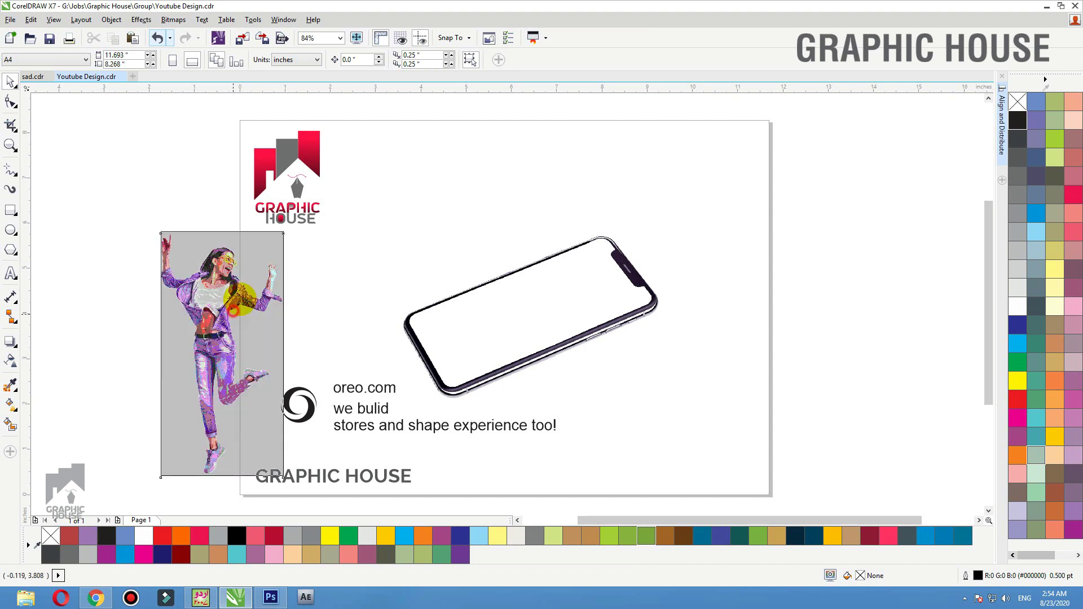
Move the woman picture to the middle of the page and the phone picture across the page's right edge
drag(544, 289, 633, 287)
click(377, 389)
drag(301, 398, 444, 318)
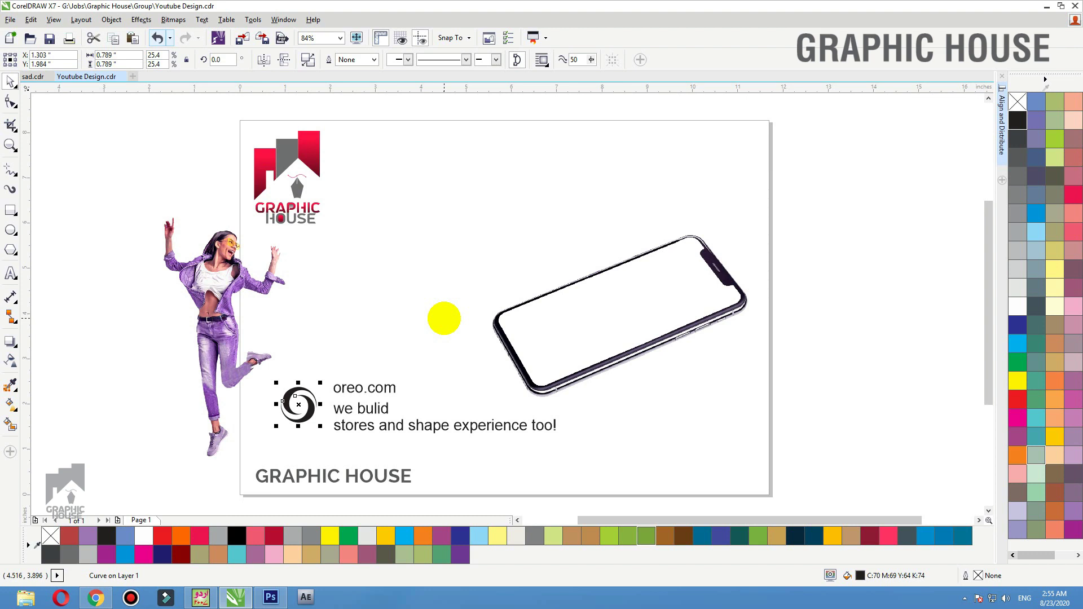
drag(272, 450, 570, 410)
drag(519, 248, 620, 268)
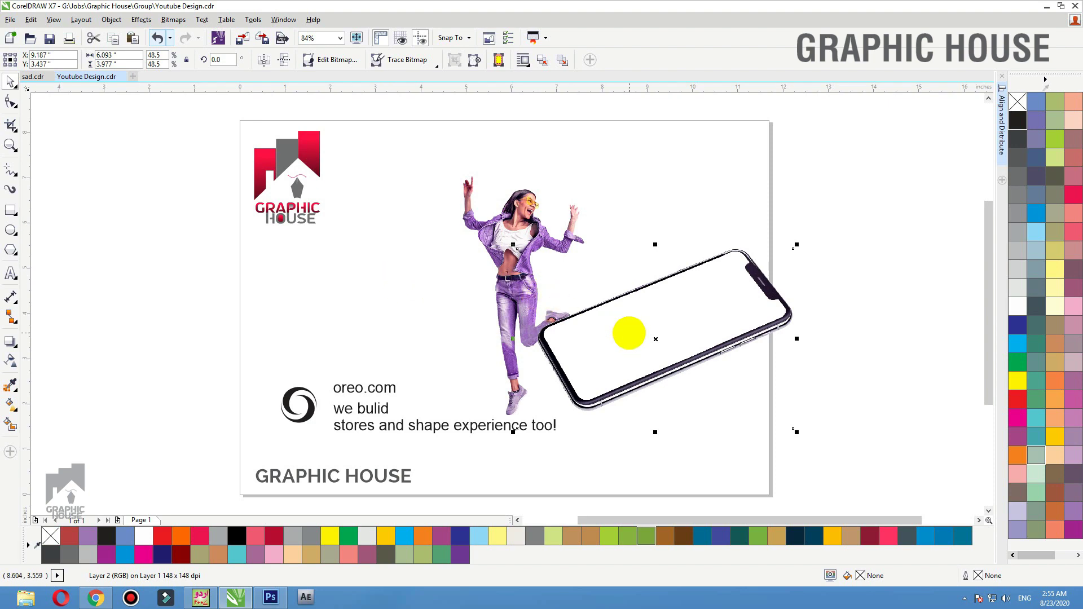
drag(628, 333, 675, 336)
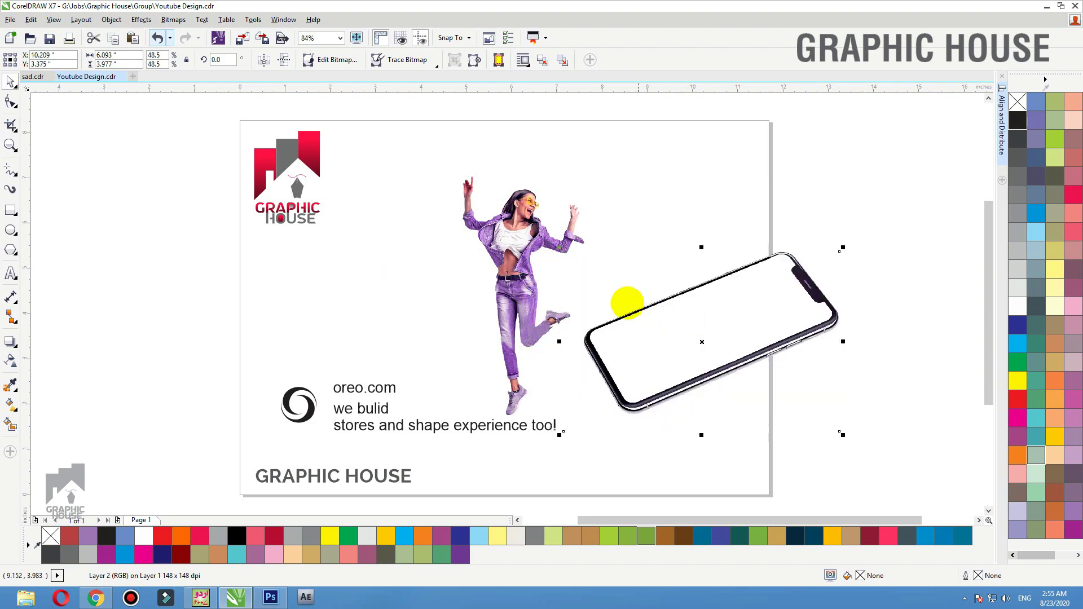
scroll(627, 303, up, 3)
scroll(488, 340, down, 2)
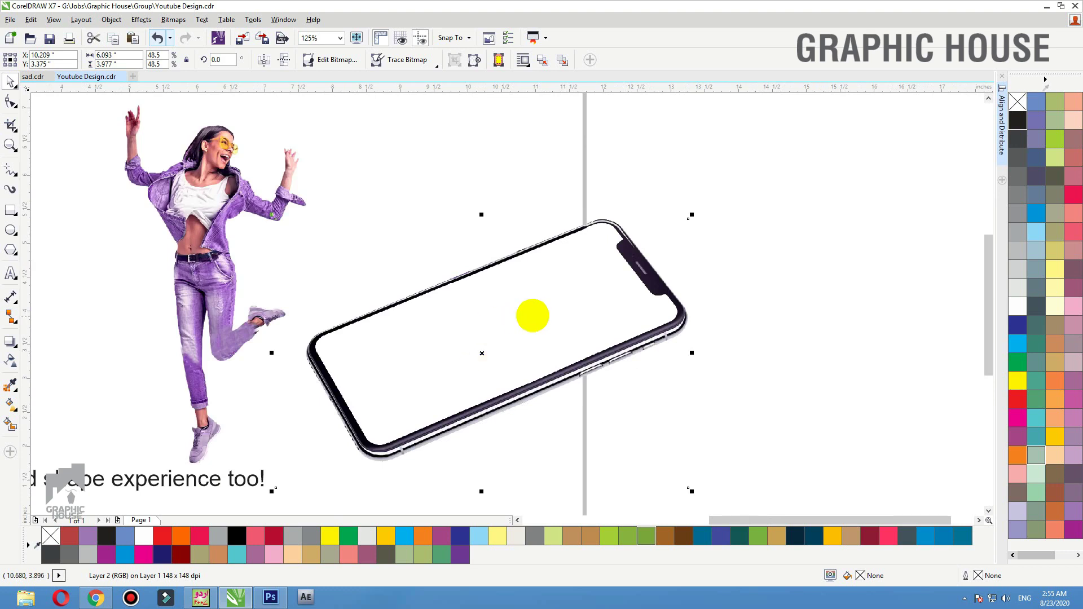
drag(483, 387, 506, 381)
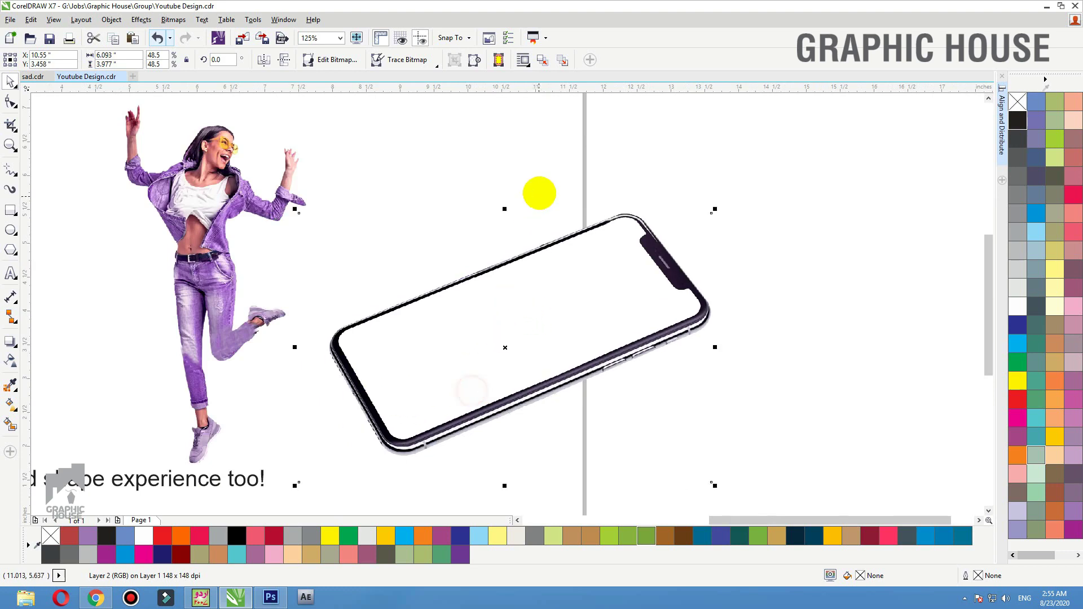
Clear the page centre by moving the woman, the phone and the round logo with its text lines off the page to the right
scroll(586, 327, down, 3)
drag(740, 168, 424, 409)
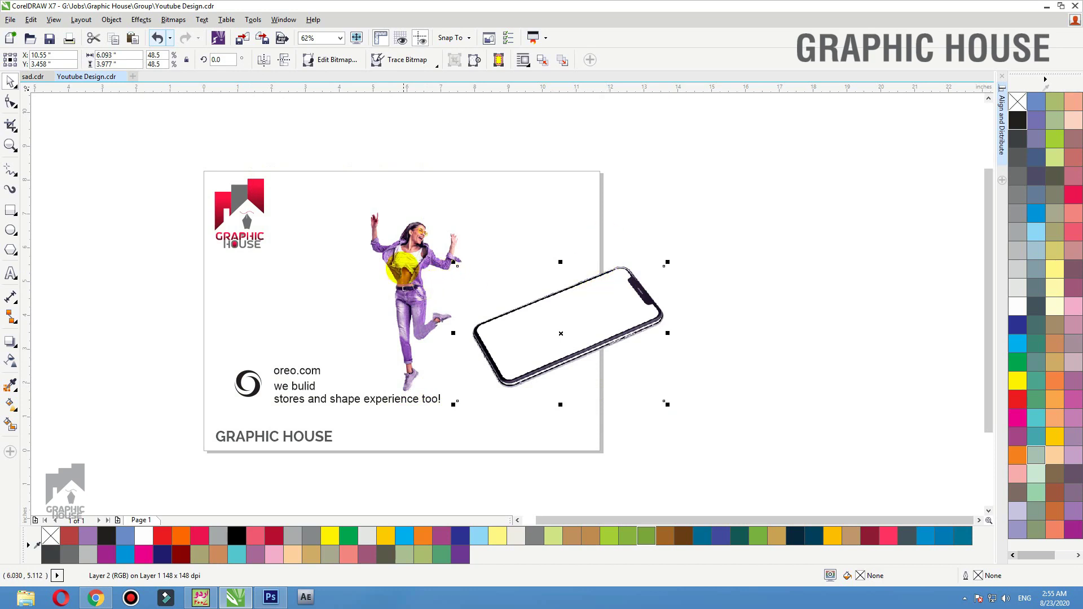
drag(402, 268, 676, 269)
drag(496, 314, 705, 432)
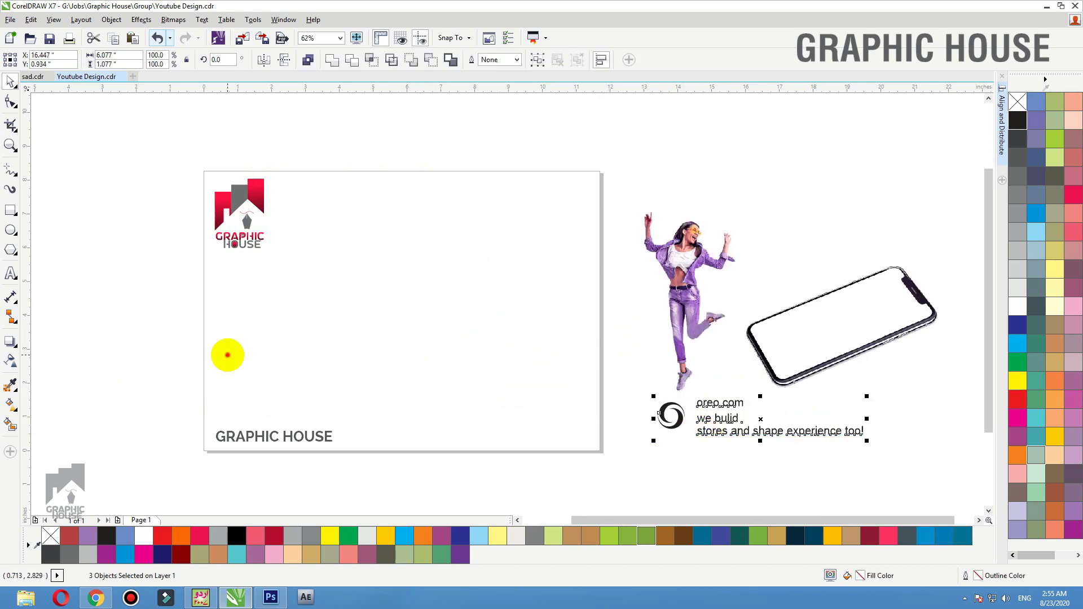
click(227, 354)
Draw a rectangle about 7.68 by 4.57 inches on the page, filled green (C40 M0 Y100 K0) and without an outline
click(10, 209)
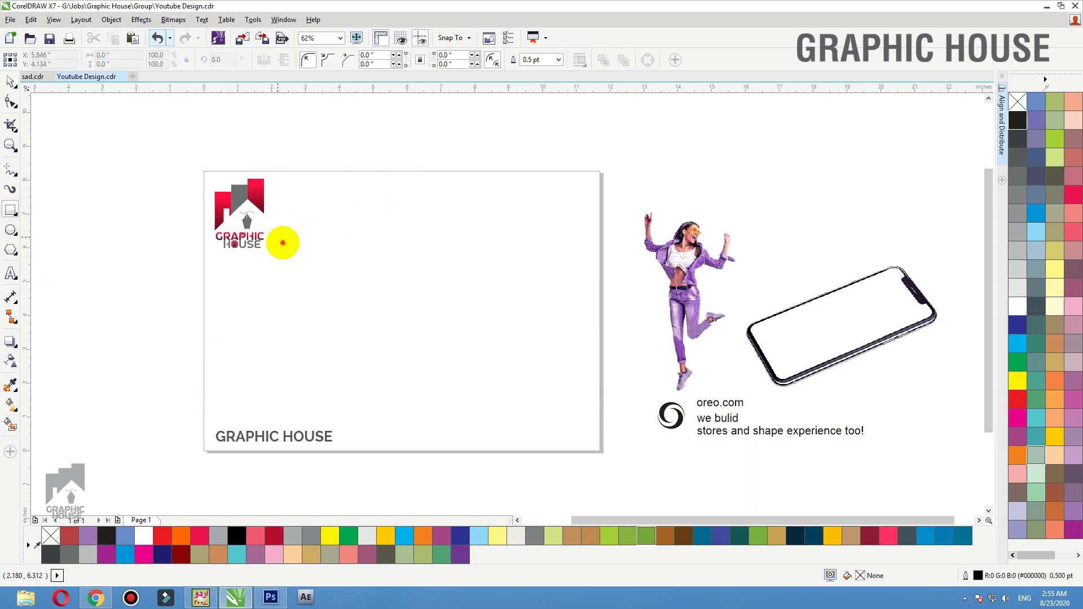
drag(277, 237, 538, 390)
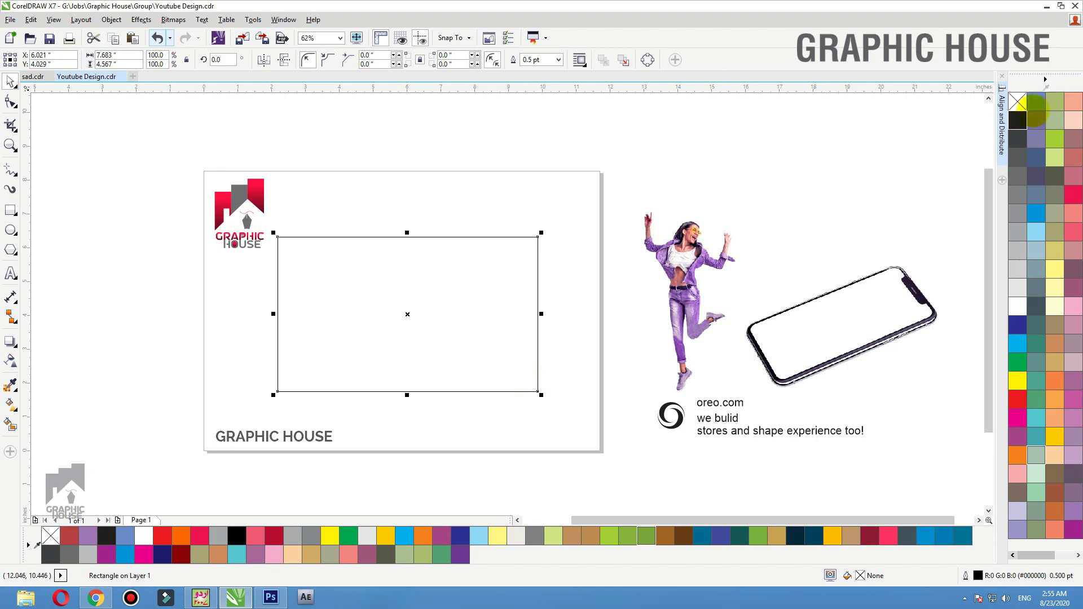
click(1054, 138)
right_click(1019, 101)
Resize the green rectangle to 7.5 inches wide and 4.5 inches high
scroll(496, 236, up, 1)
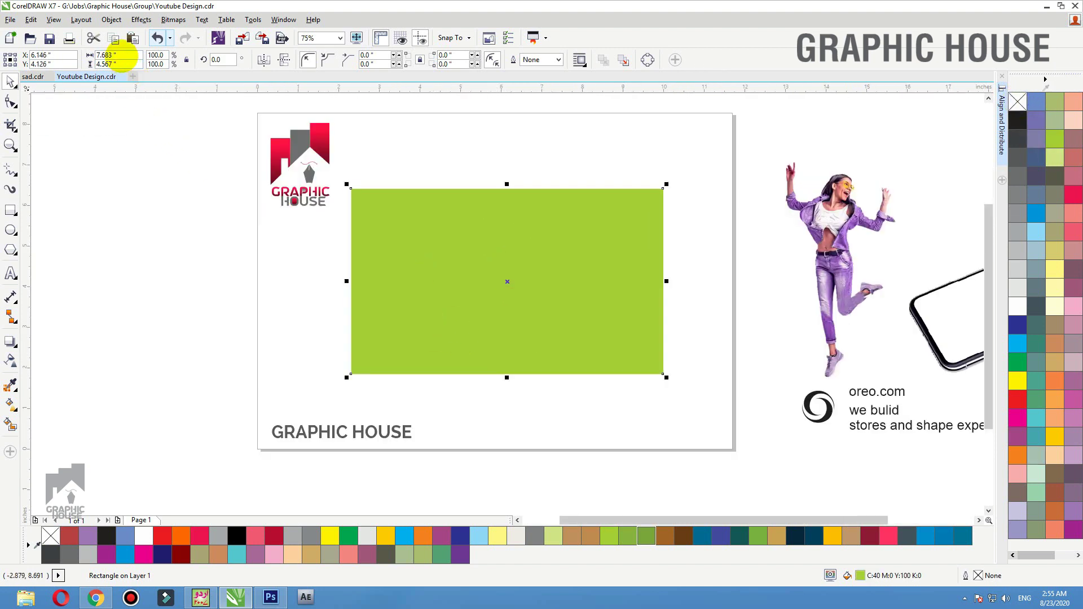
click(119, 55)
text(7.5)
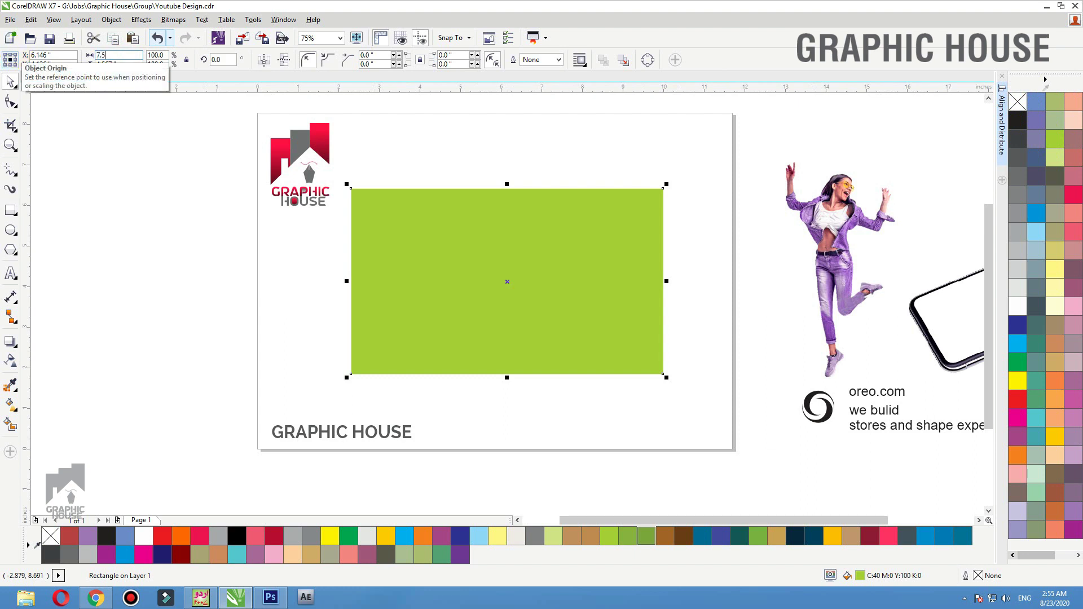
text(4.5)
key(Return)
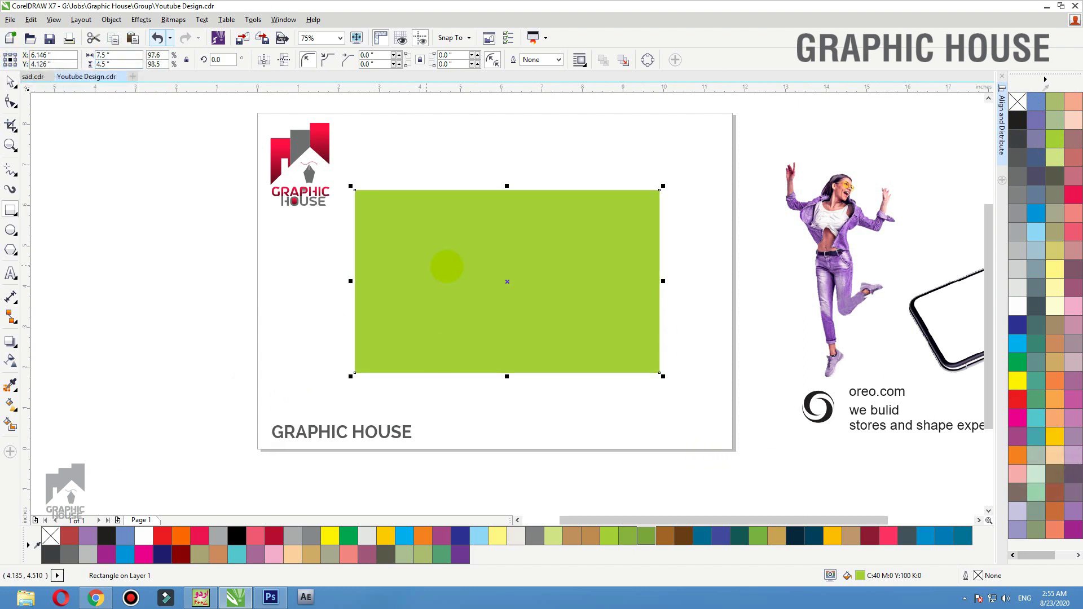
Move the woman picture onto the green rectangle and scale her down to fit inside its height
click(835, 271)
drag(836, 270, 497, 298)
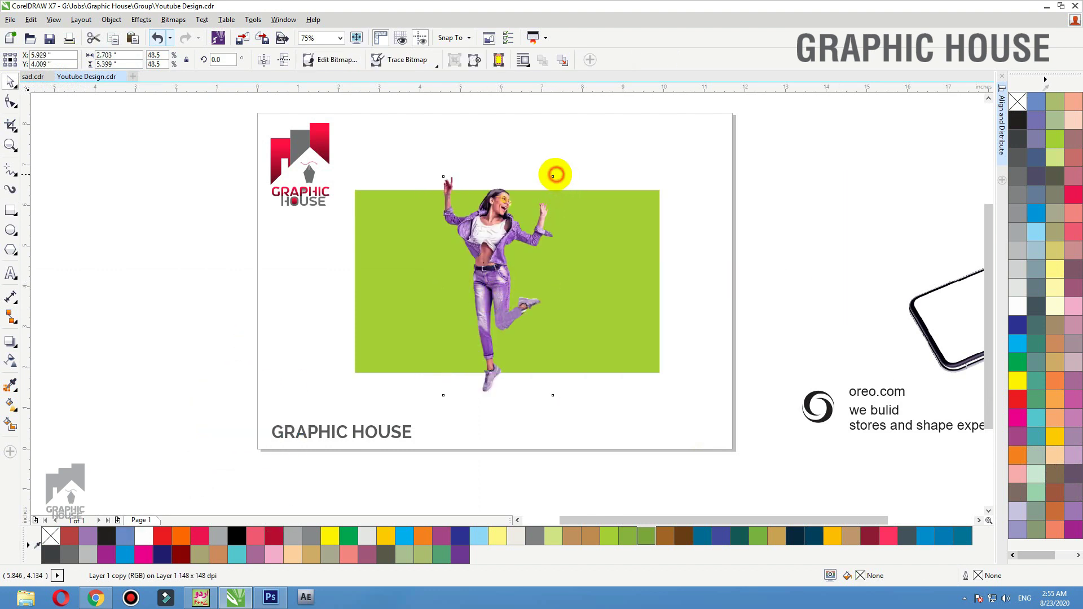
drag(556, 176, 536, 179)
click(566, 232)
click(688, 170)
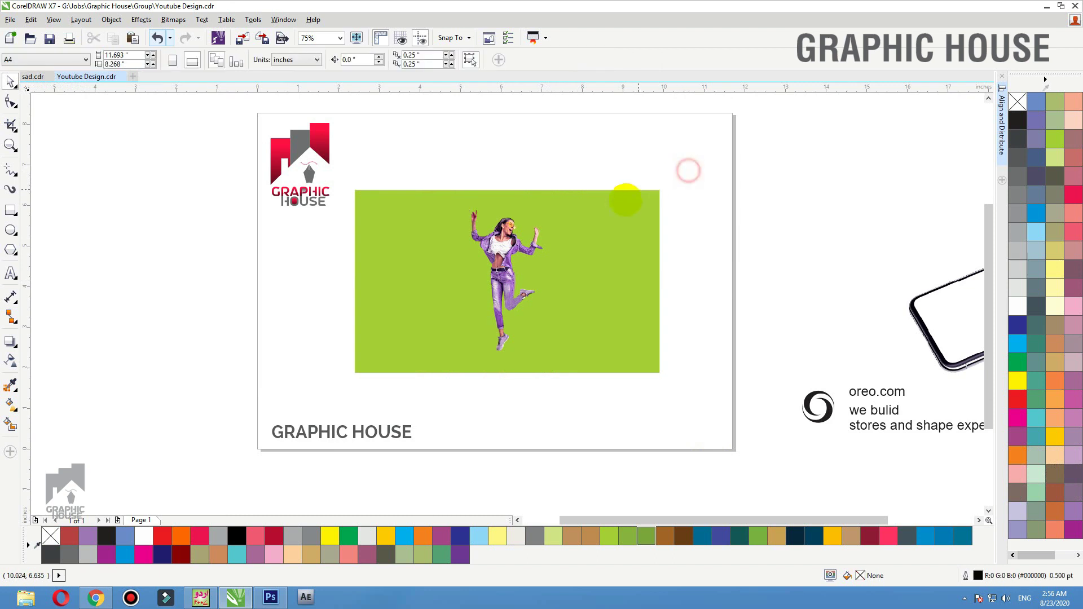
Place the phone picture on the green rectangle in front of the woman, positioned so that it hides her lower body
key(F4)
click(789, 254)
drag(817, 345, 325, 335)
key(shift+Page_Up)
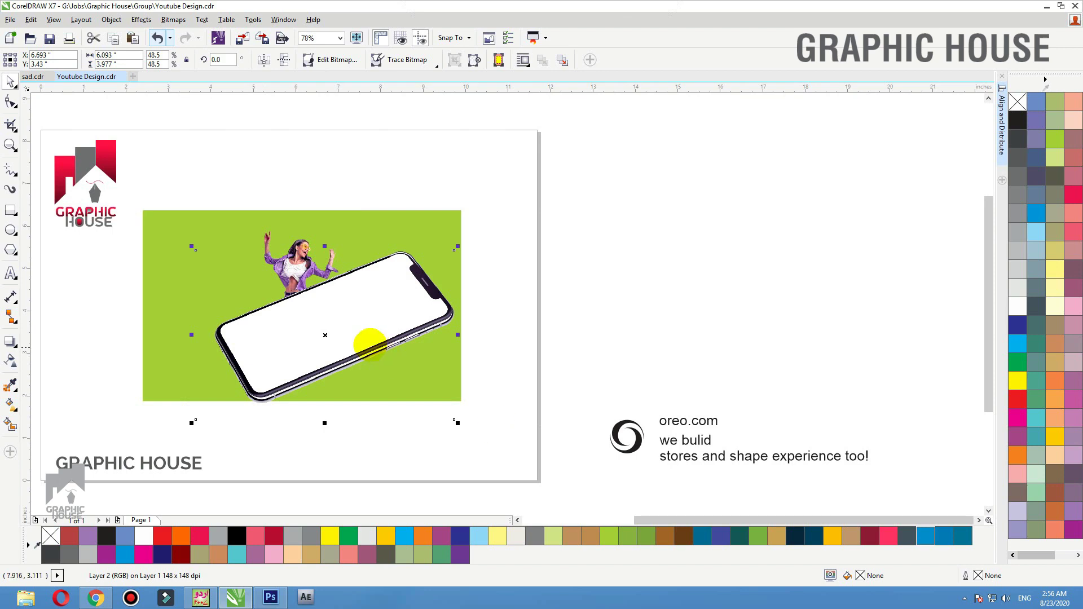
click(357, 335)
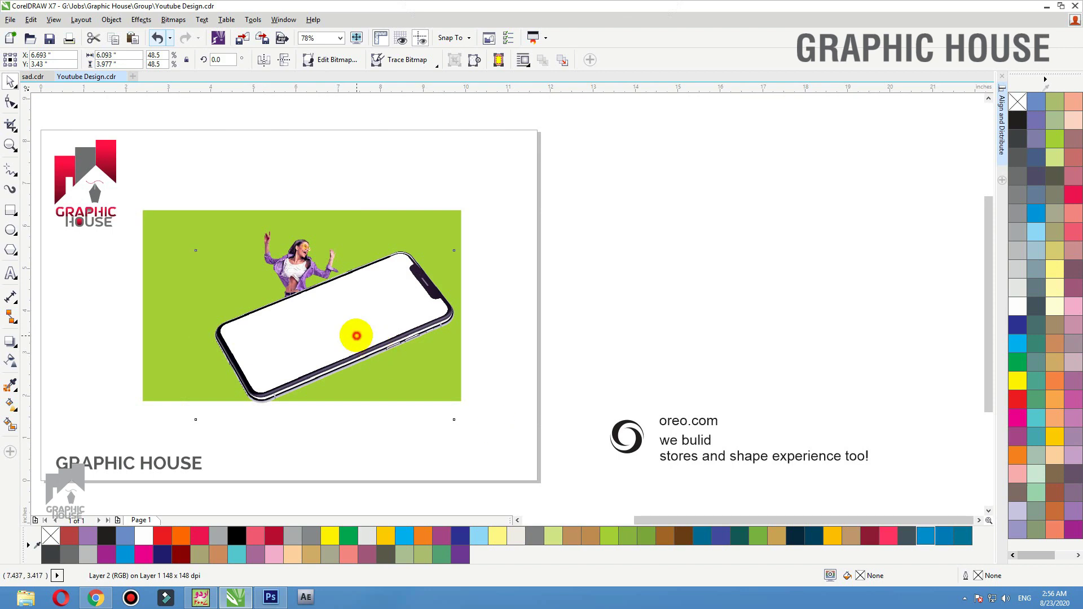
drag(357, 336, 321, 333)
key(shift+F2)
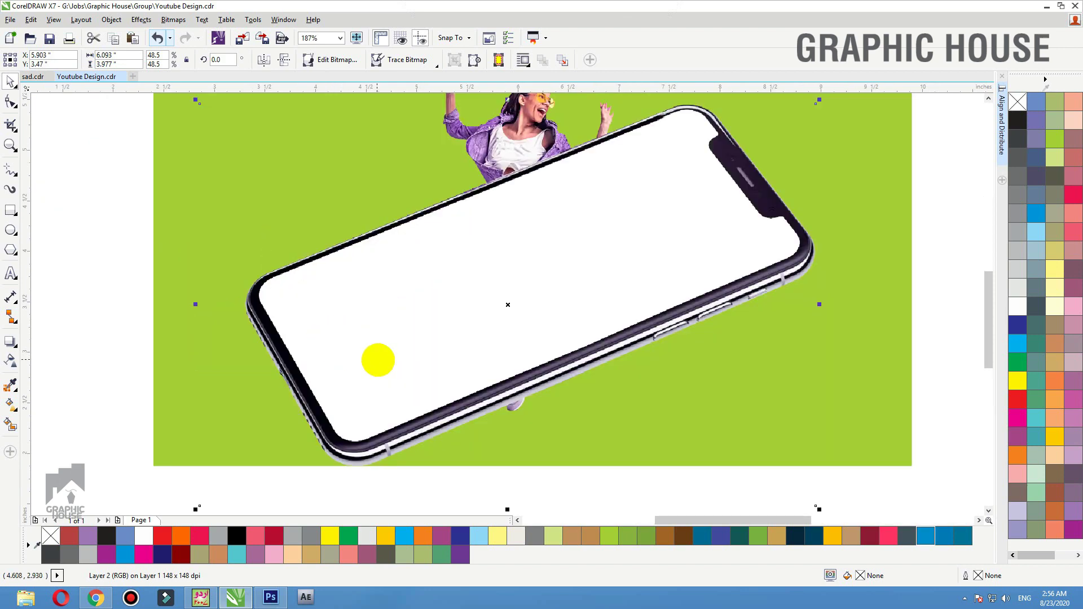
drag(413, 368, 451, 364)
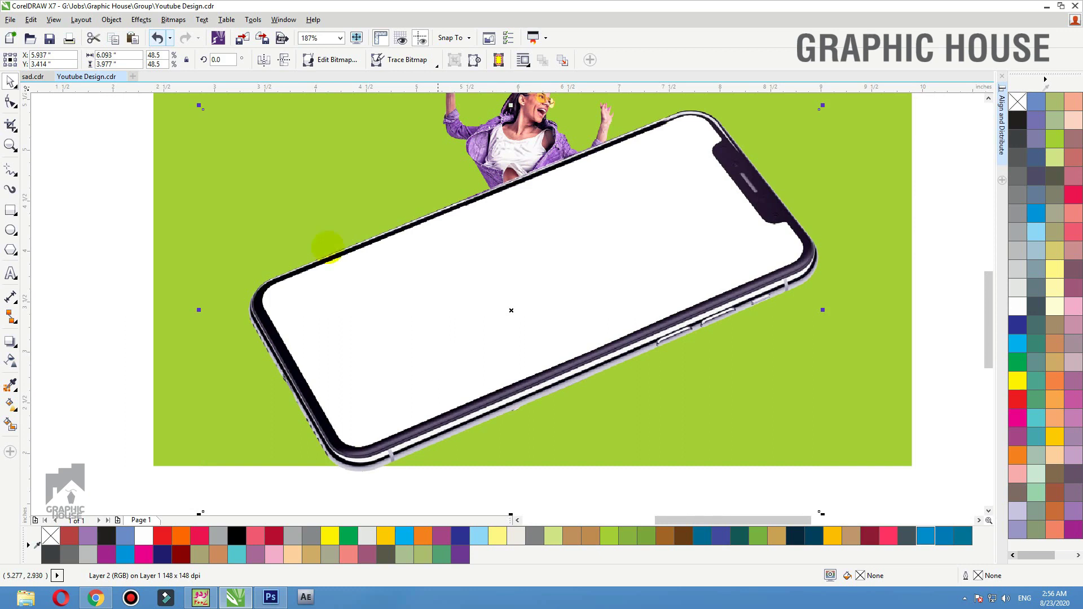
Start tracing the phone's white screen with the Bezier tool along its upper edge, left end and lower edge to the right corner
click(16, 175)
click(31, 185)
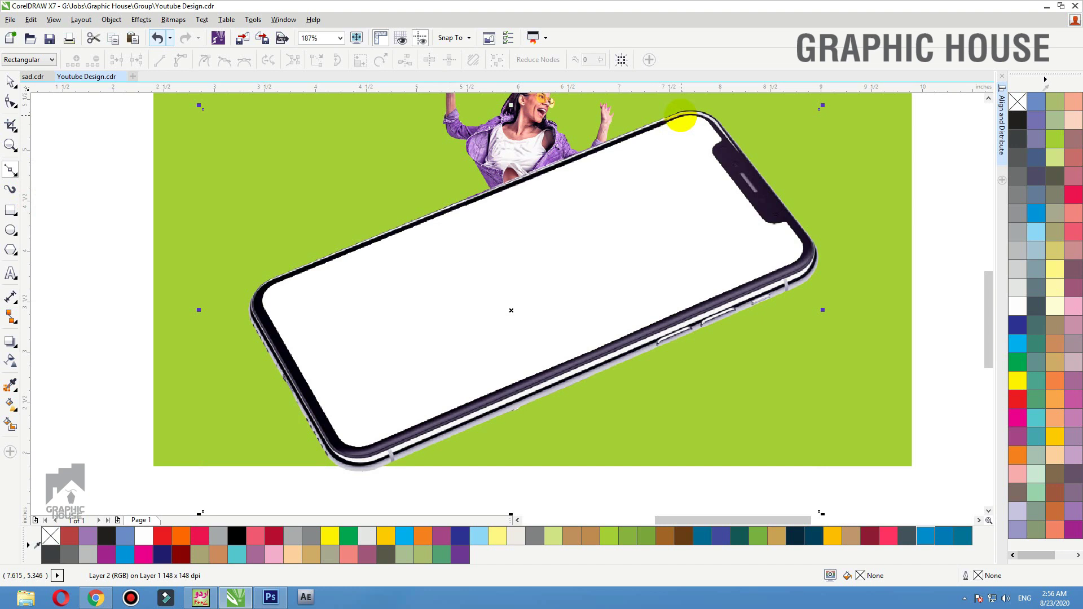
drag(680, 115, 263, 314)
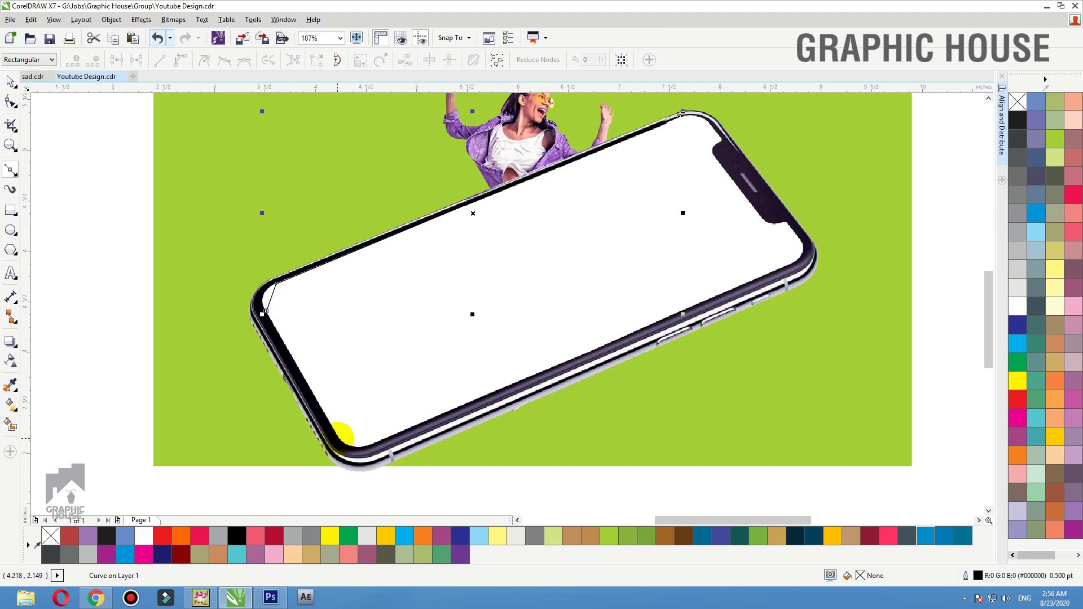
click(338, 438)
drag(379, 439, 379, 439)
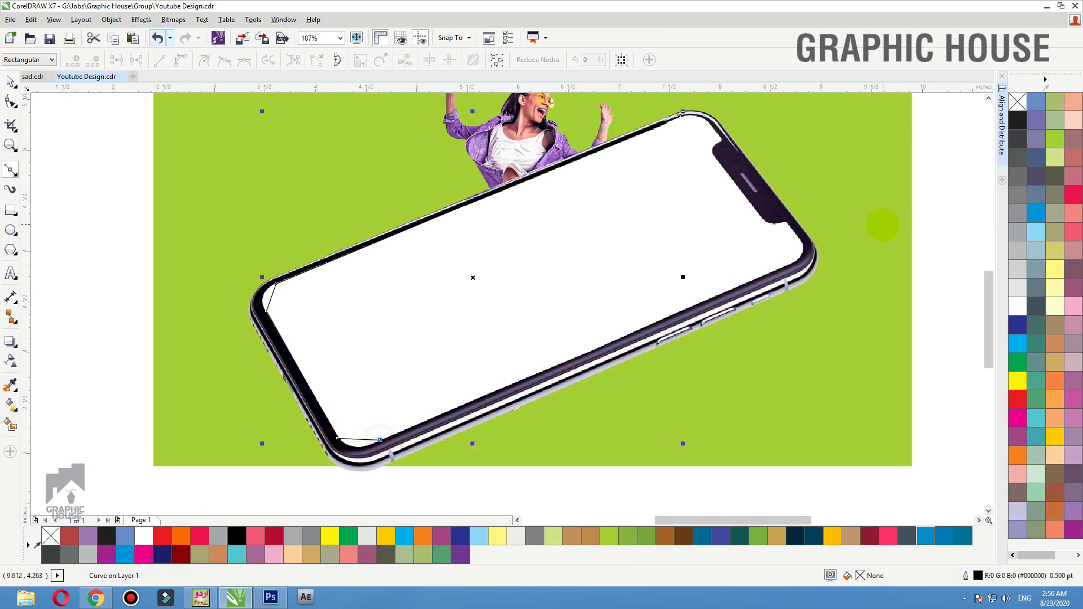
drag(792, 259, 798, 239)
Continue the screen outline from the lower right corner along the edge of the phone's notch
scroll(787, 272, down, 2)
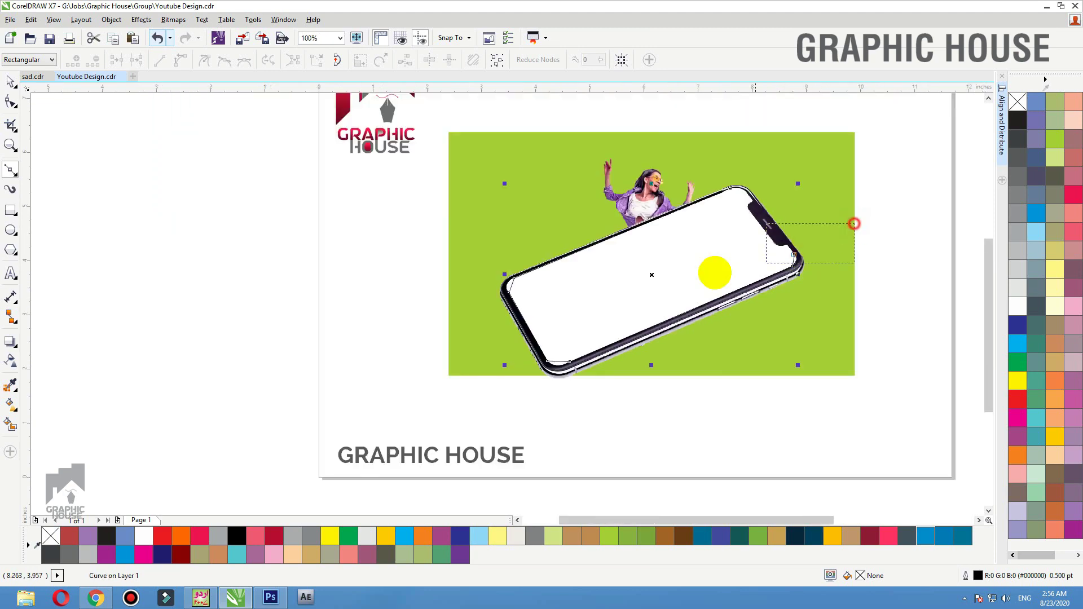
scroll(712, 273, up, 4)
click(614, 288)
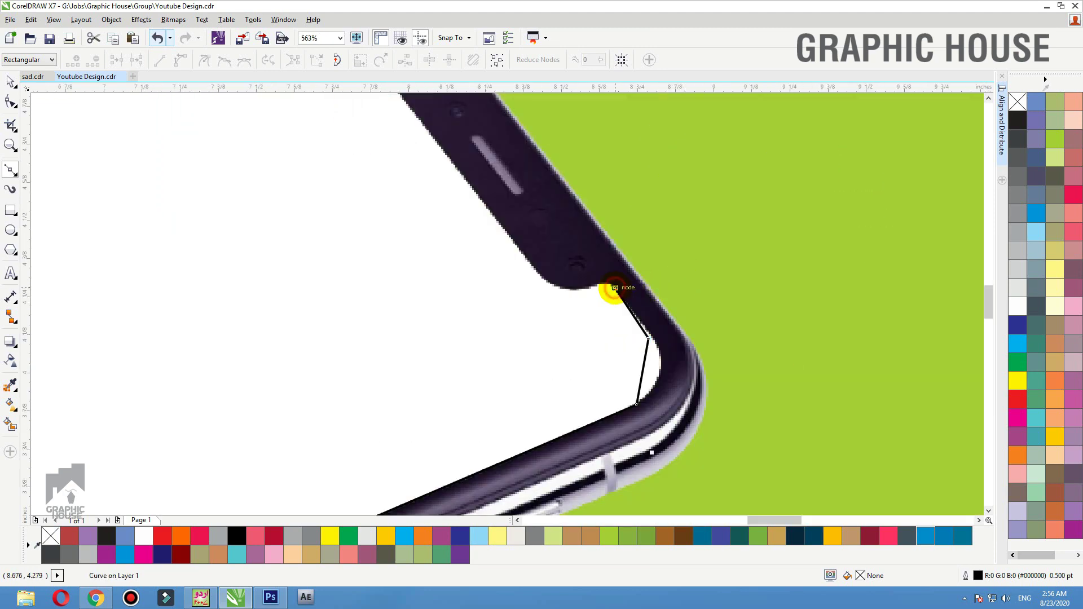
click(569, 289)
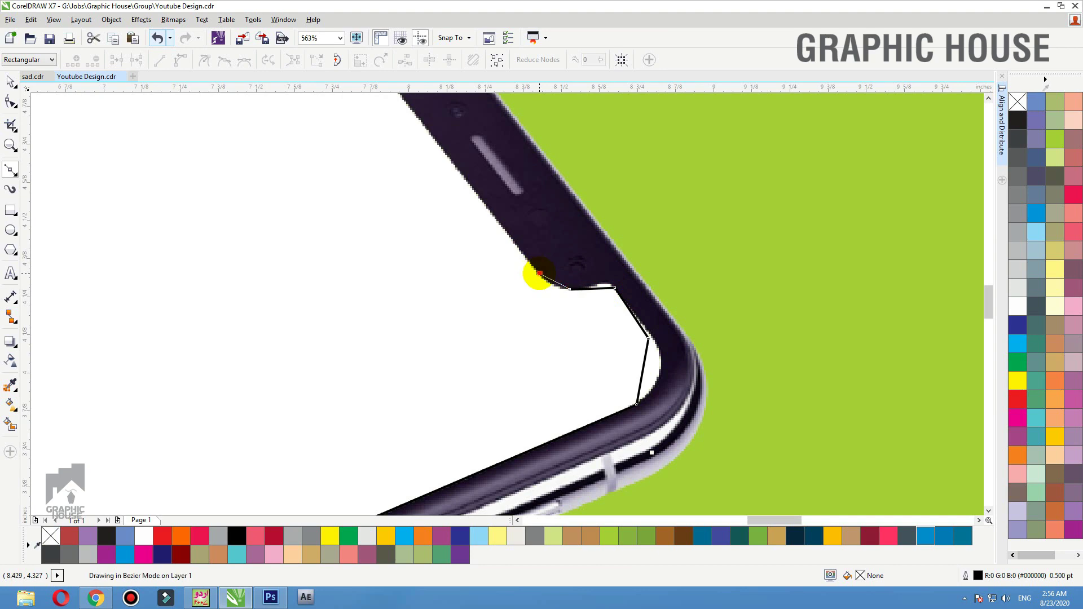
click(540, 273)
scroll(546, 291, down, 1)
key(F2)
drag(641, 163, 358, 309)
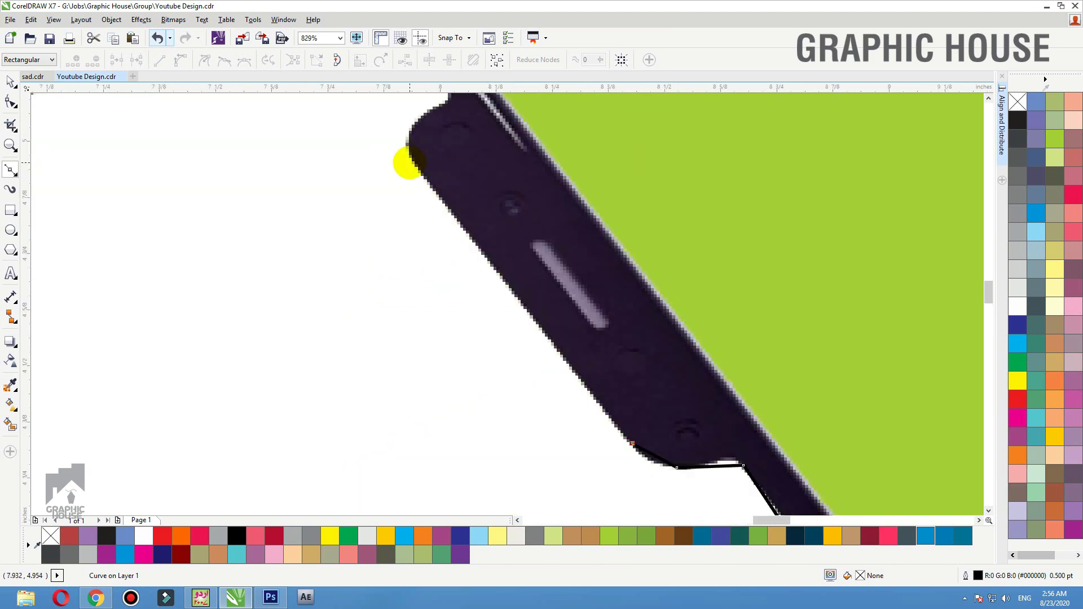
click(411, 159)
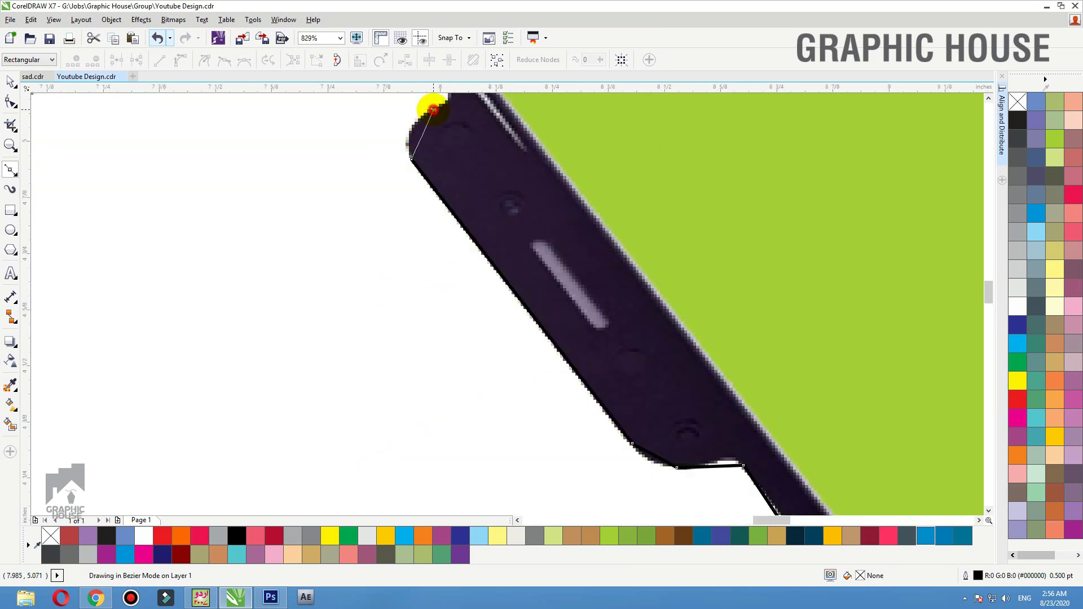
click(433, 110)
Trace past the notch's upper end and around the phone's top corner, closing the screen outline at its starting node
scroll(451, 169, down, 2)
key(F2)
drag(524, 147, 294, 216)
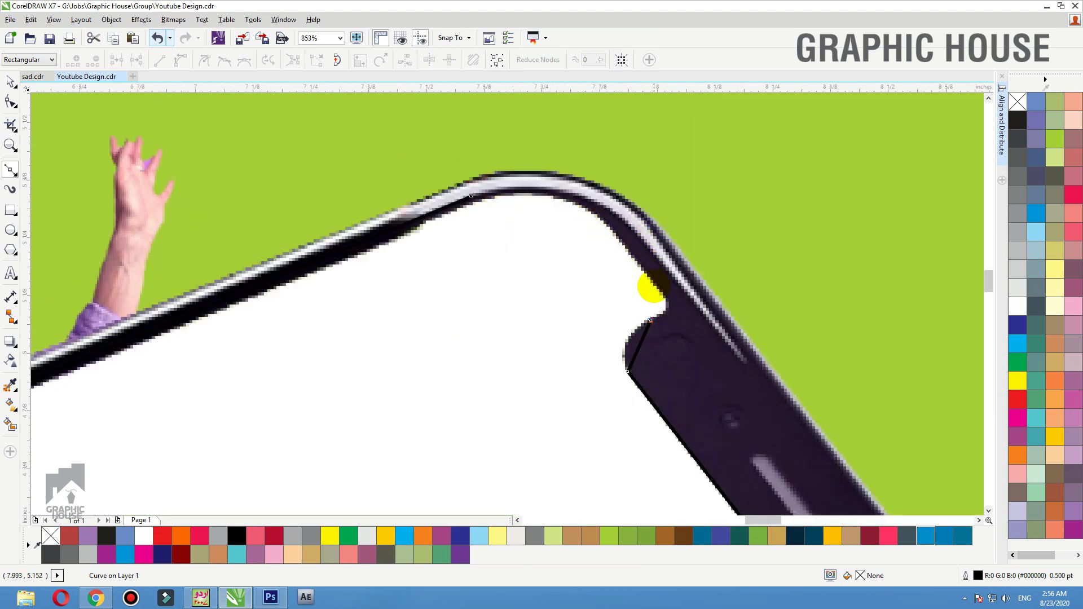
click(655, 288)
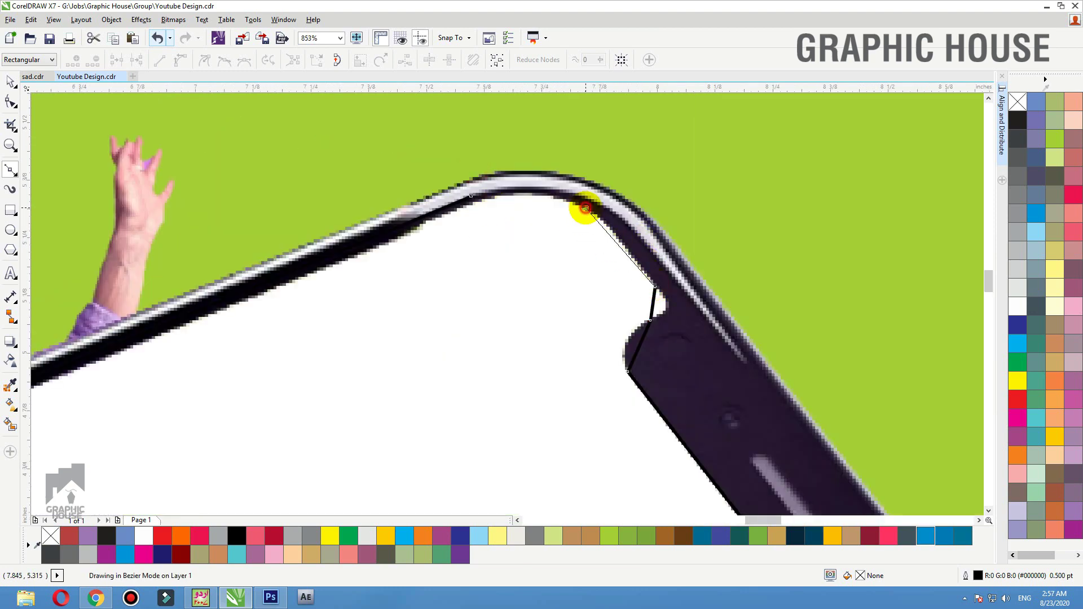
click(586, 208)
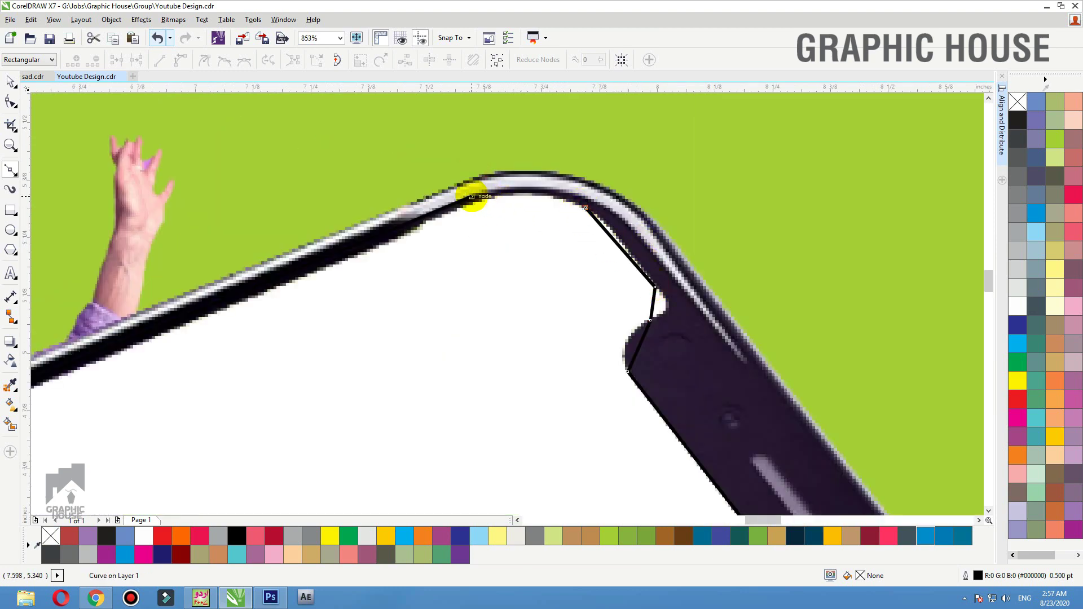
click(472, 197)
Colour the traced screen shape's outline red (C0 M100 Y100 K0)
key(space)
key(shift+F2)
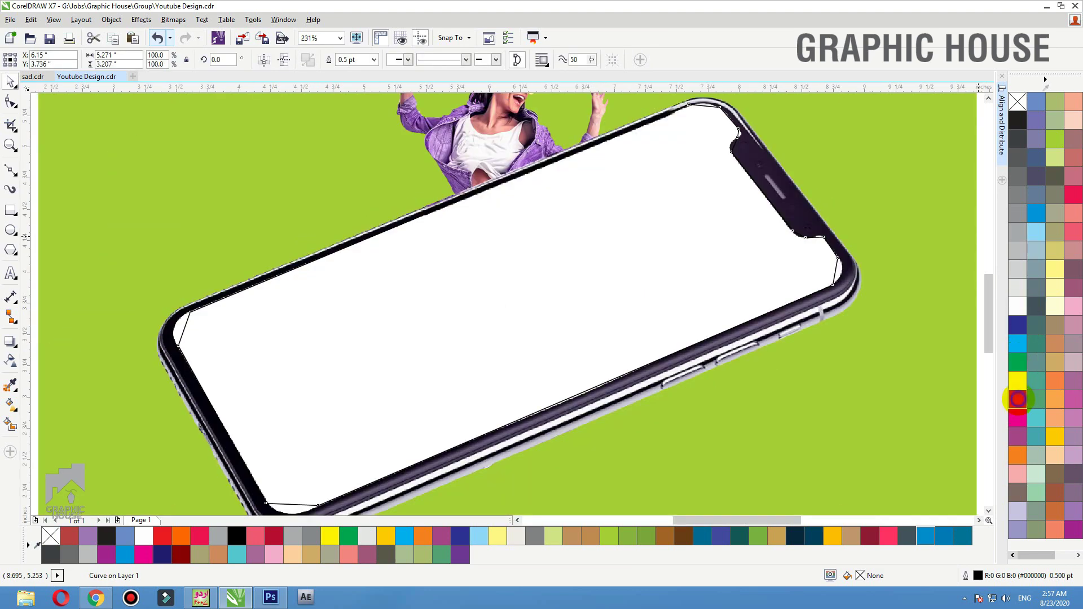
right_click(1017, 399)
Select all nodes of the screen outline and convert its straight segments to curves
key(F10)
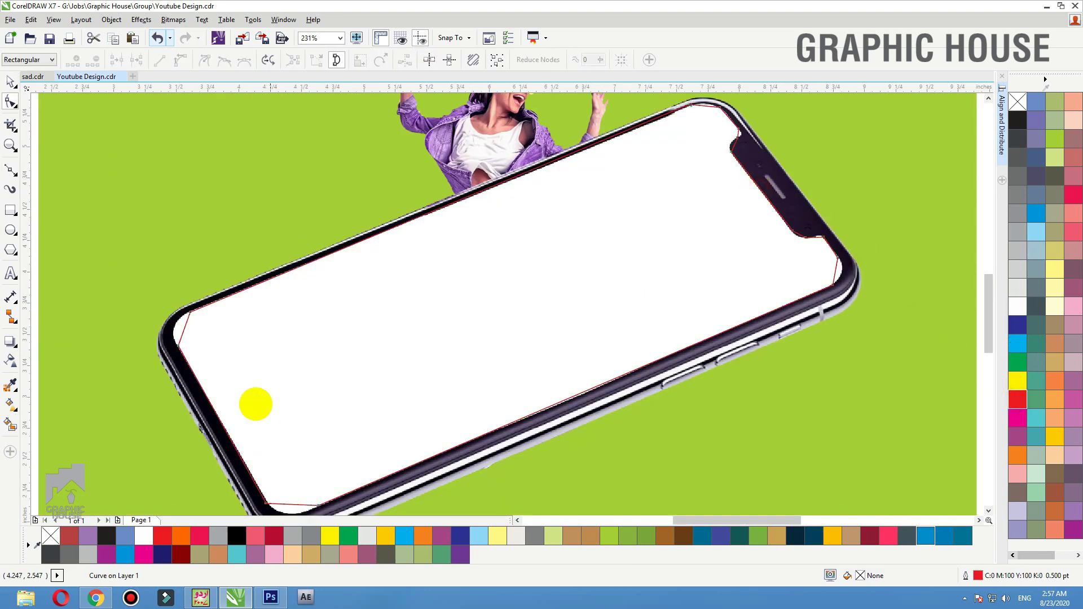
scroll(430, 408, down, 2)
drag(761, 182, 245, 505)
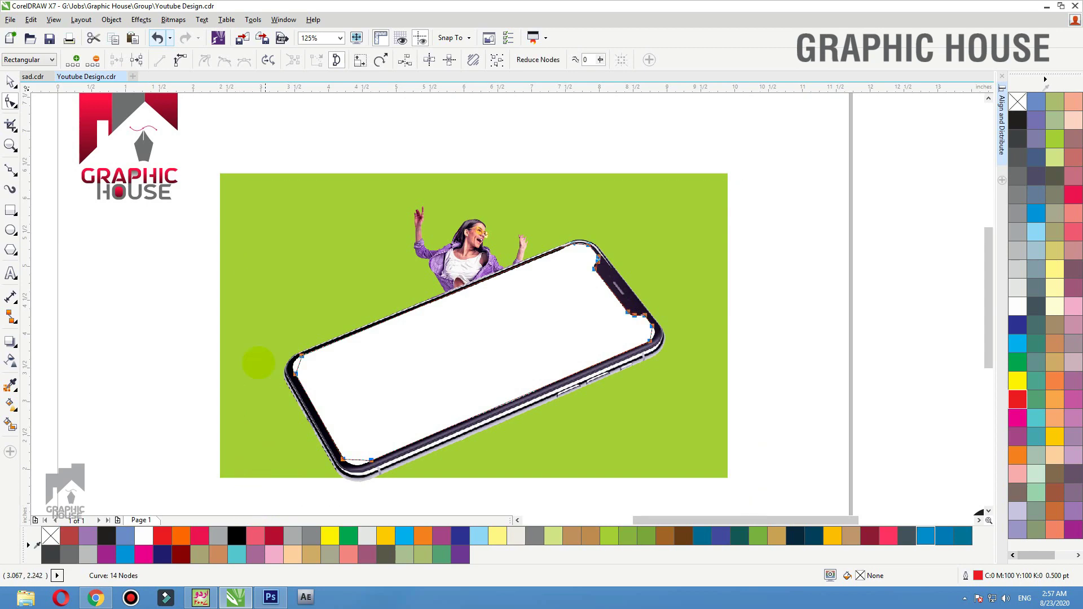
key(shift+F2)
click(176, 63)
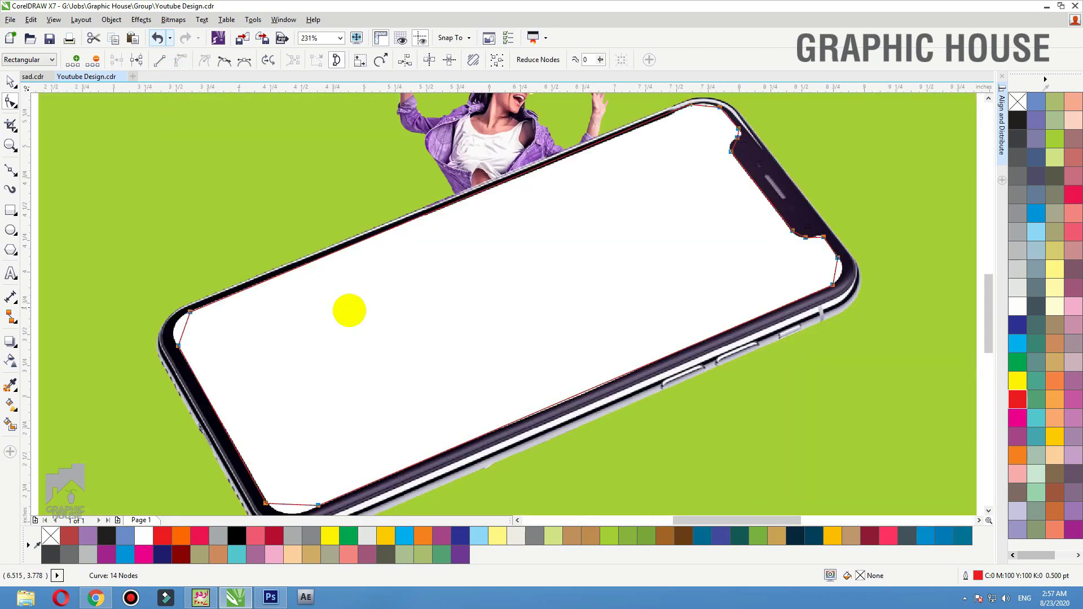
Bend the outline segment at the screen's left corner outward to follow the phone's rounded edge
scroll(247, 327, up, 5)
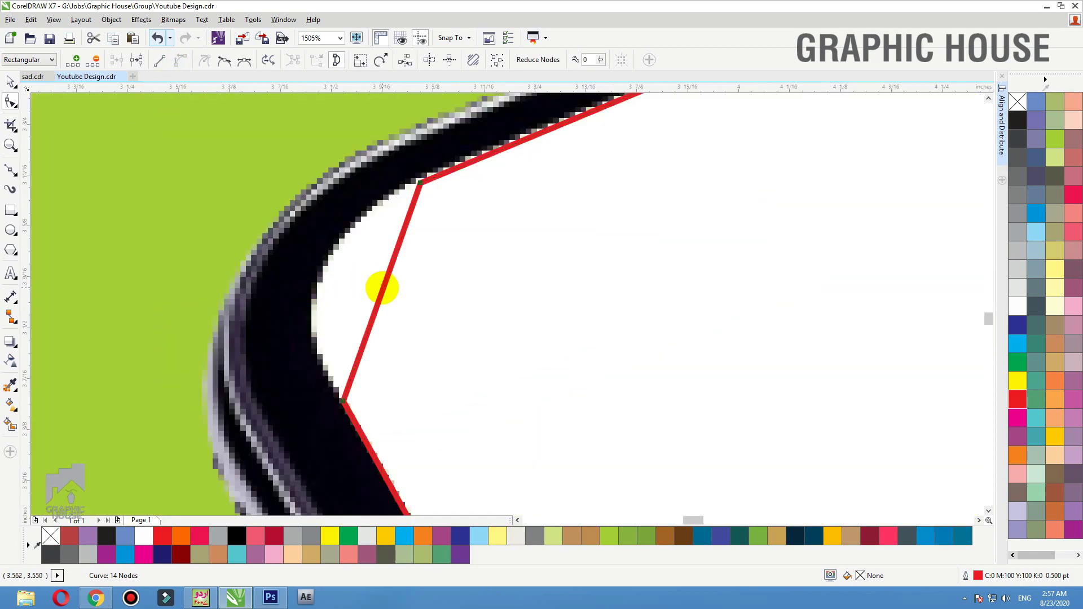
drag(382, 289, 325, 270)
scroll(326, 309, down, 5)
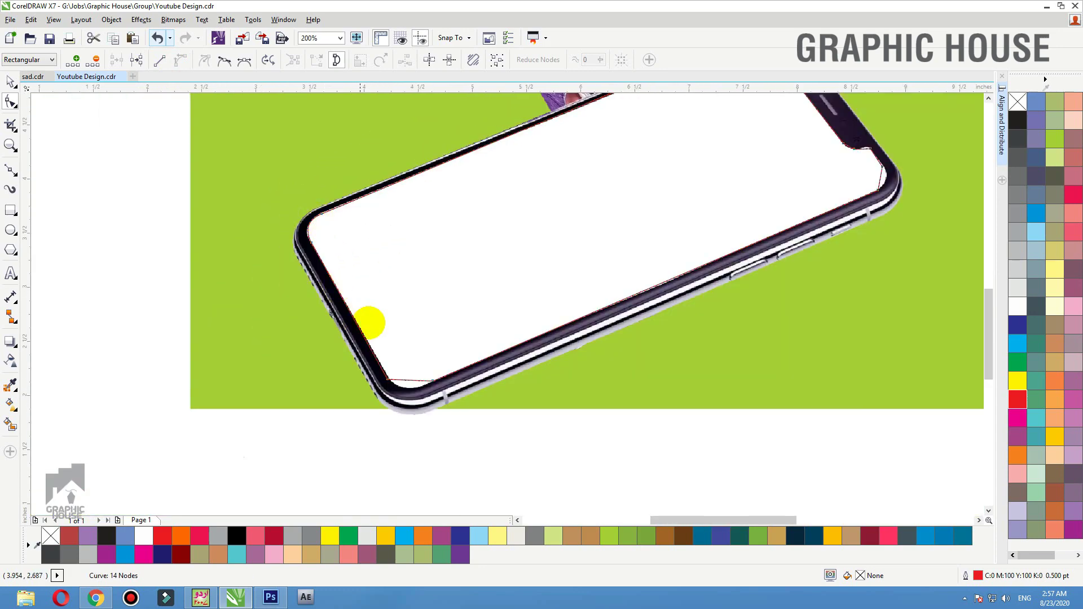
Bend the outline segment at the phone's lowest corner outward and replace its far node with one farther along the long edge
drag(430, 339, 364, 401)
scroll(364, 402, up, 3)
drag(588, 300, 584, 321)
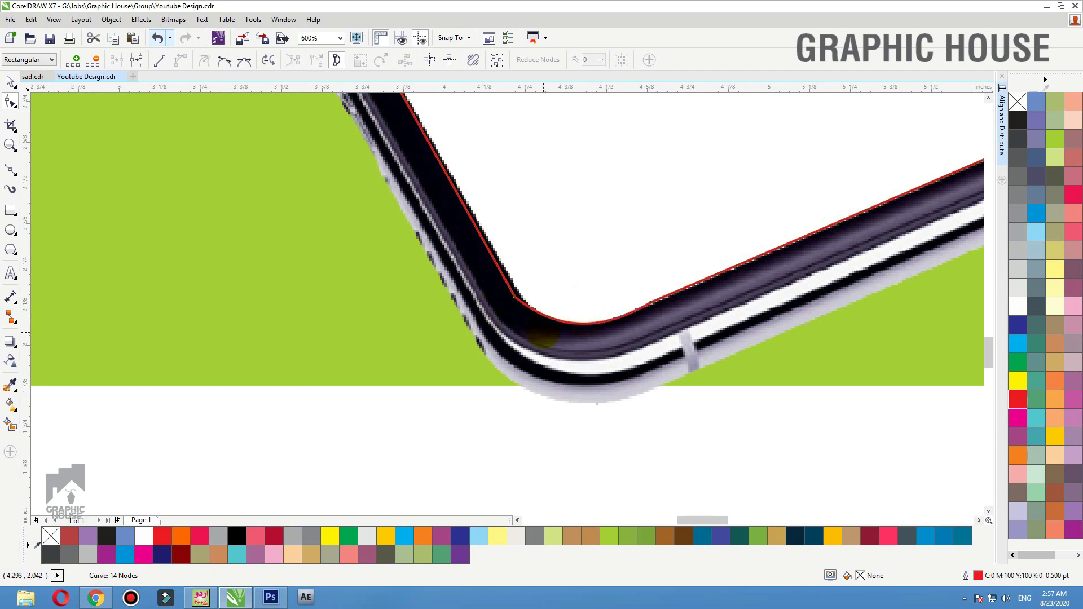
click(649, 301)
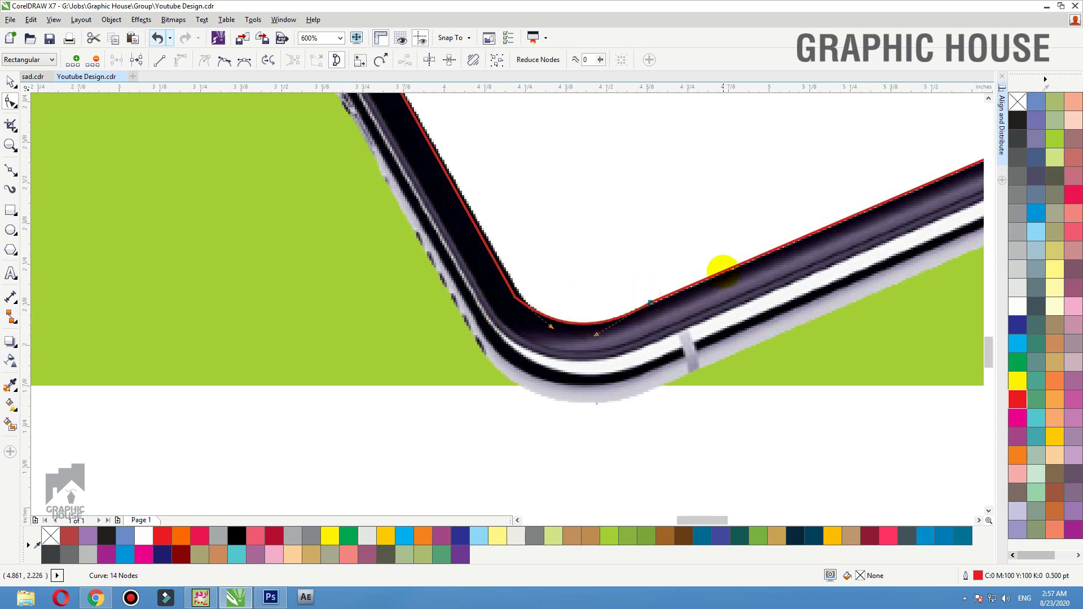
drag(604, 266, 658, 338)
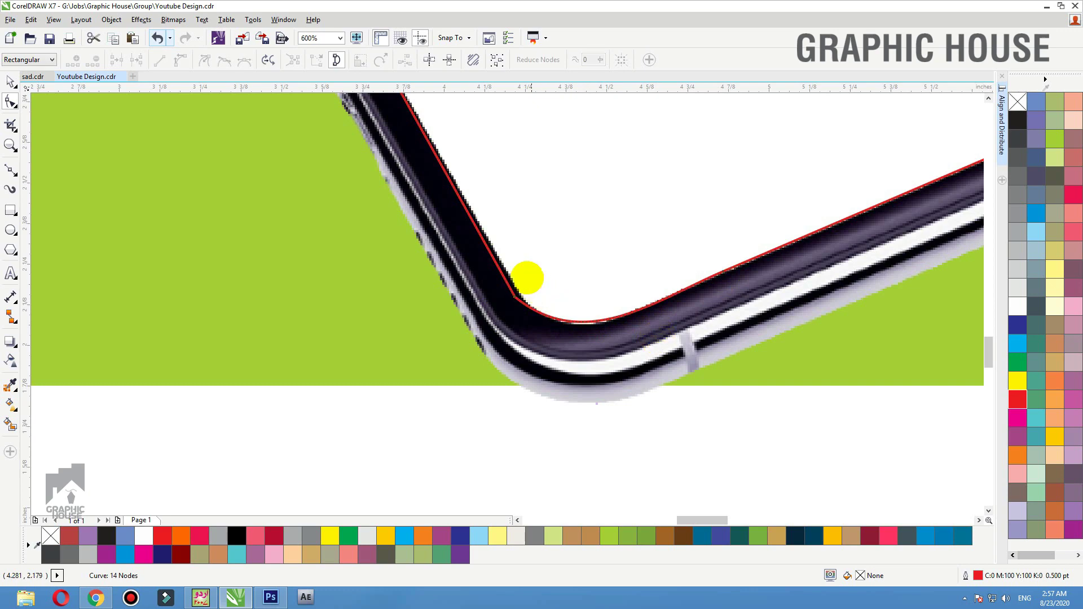
Add a node on the short edge just above the lowest corner and delete the original corner node
double_click(486, 244)
drag(549, 280, 495, 318)
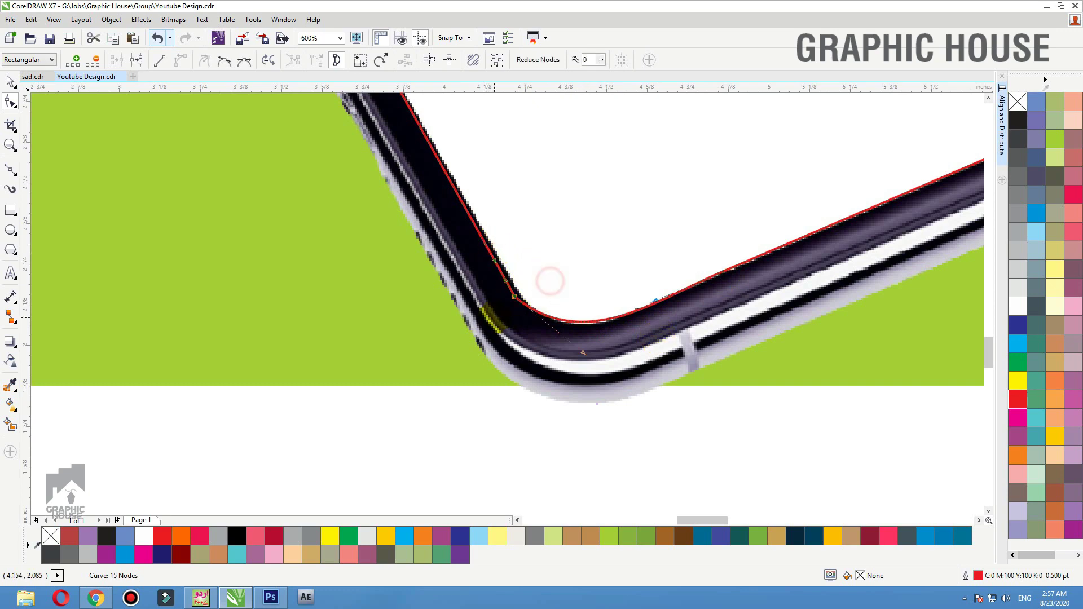
key(Delete)
Bend the outline segment at the lower corner on the notch side outward to follow the phone's rounded edge
scroll(476, 295, down, 5)
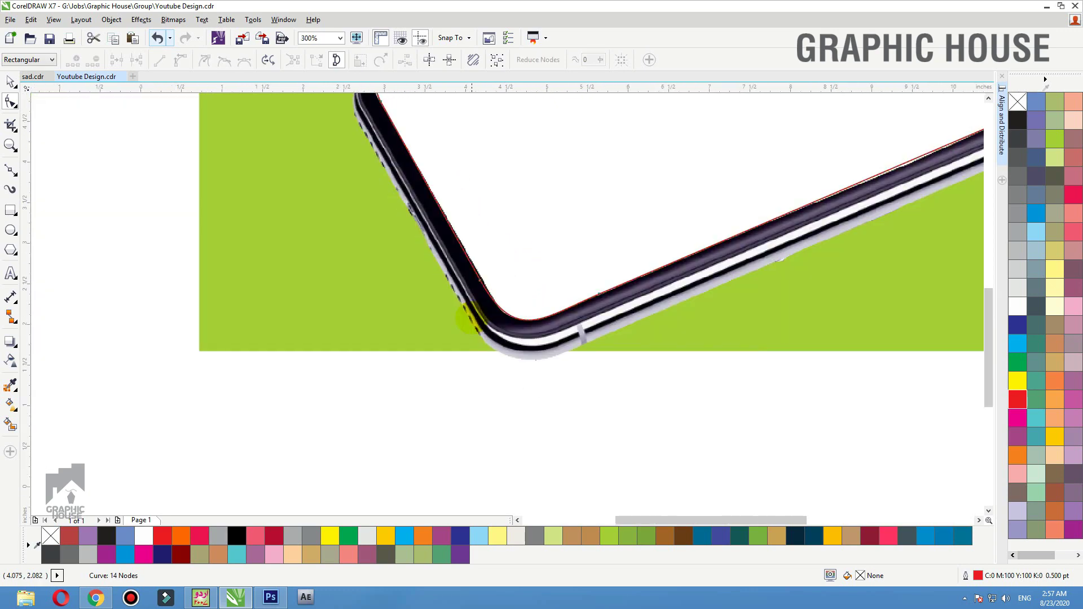
scroll(710, 255, up, 6)
scroll(562, 381, down, 1)
key(F2)
drag(580, 152, 282, 374)
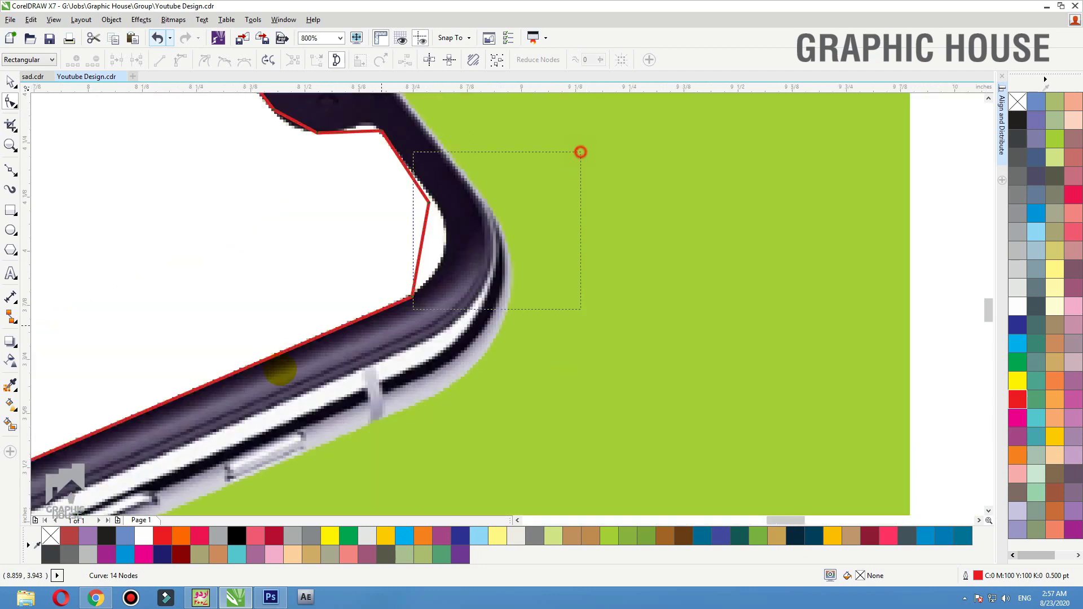
drag(504, 274, 565, 273)
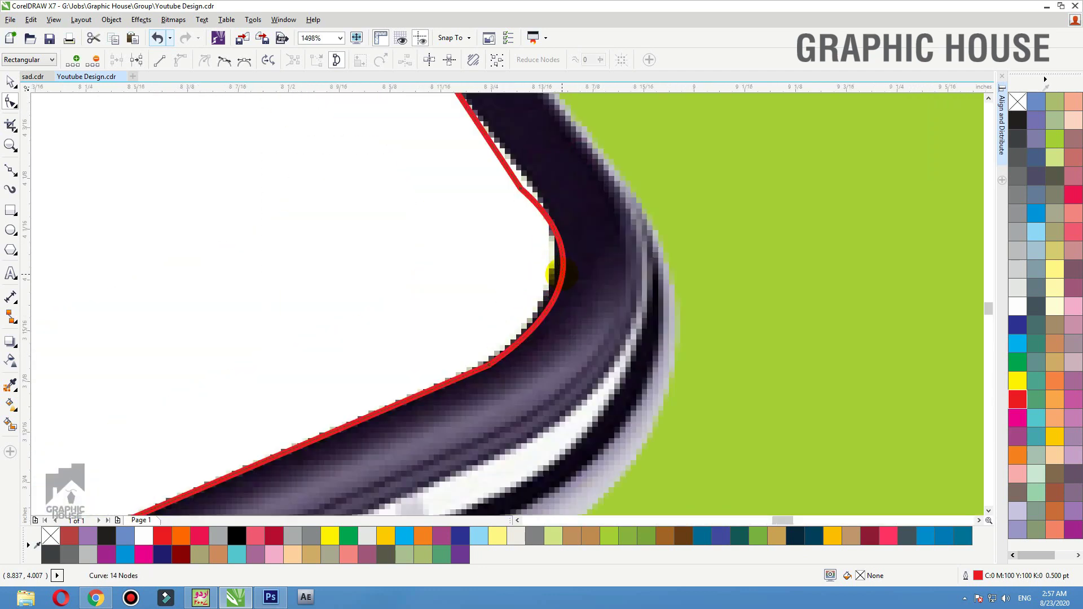
Delete the node at the upper end of that corner curve and adjust the remaining curve handle to fit the phone's edge
scroll(542, 276, down, 2)
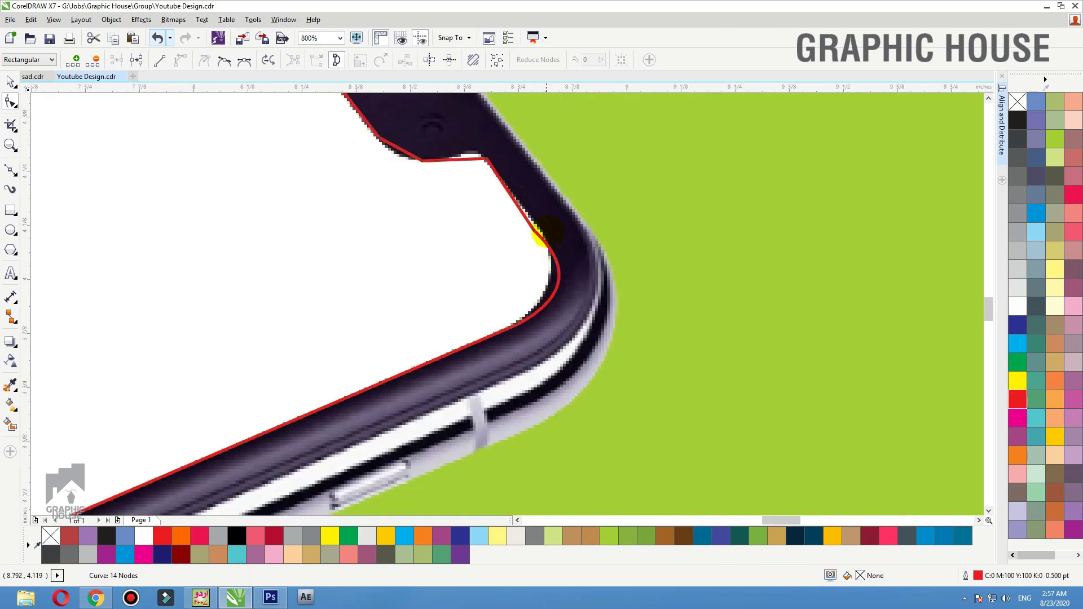
drag(543, 220, 503, 241)
key(Delete)
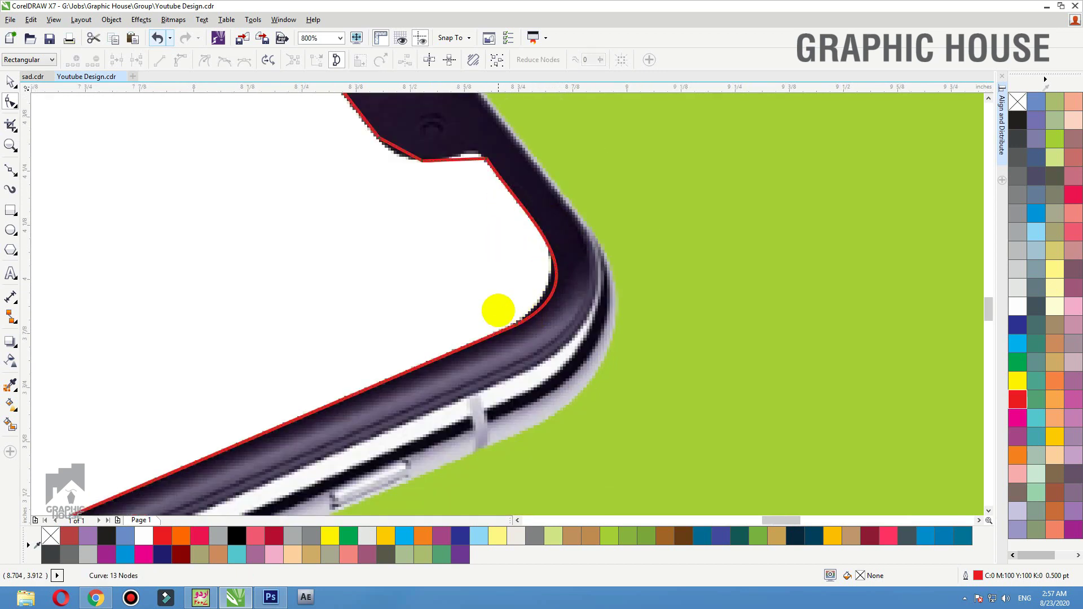
drag(499, 305, 535, 331)
drag(602, 278, 591, 266)
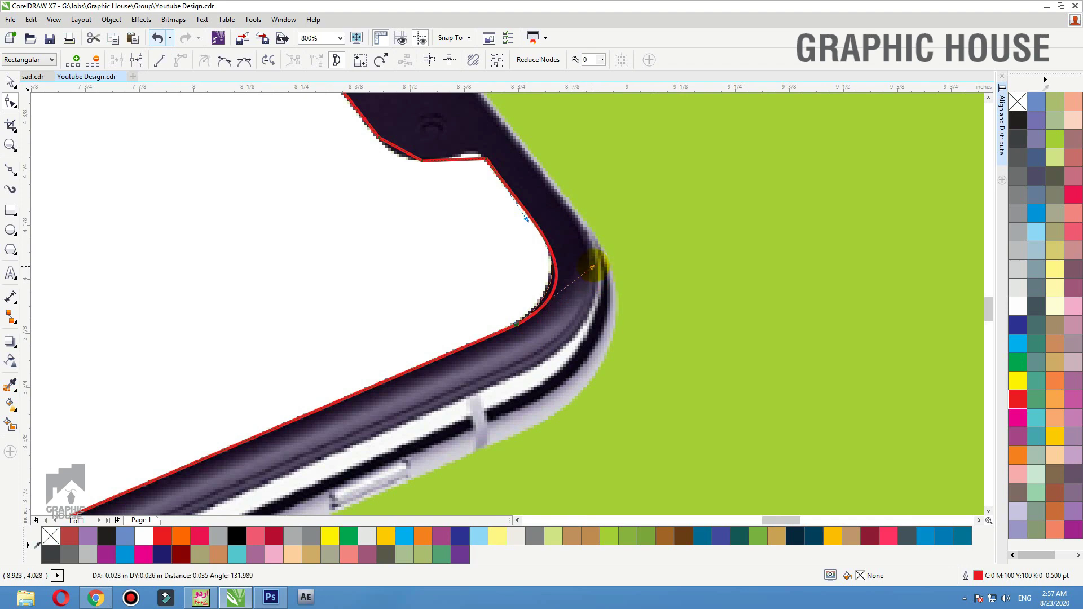
Bend the two outline segments at the notch's lower end to follow its rounded contour
scroll(581, 313, down, 2)
scroll(524, 258, up, 4)
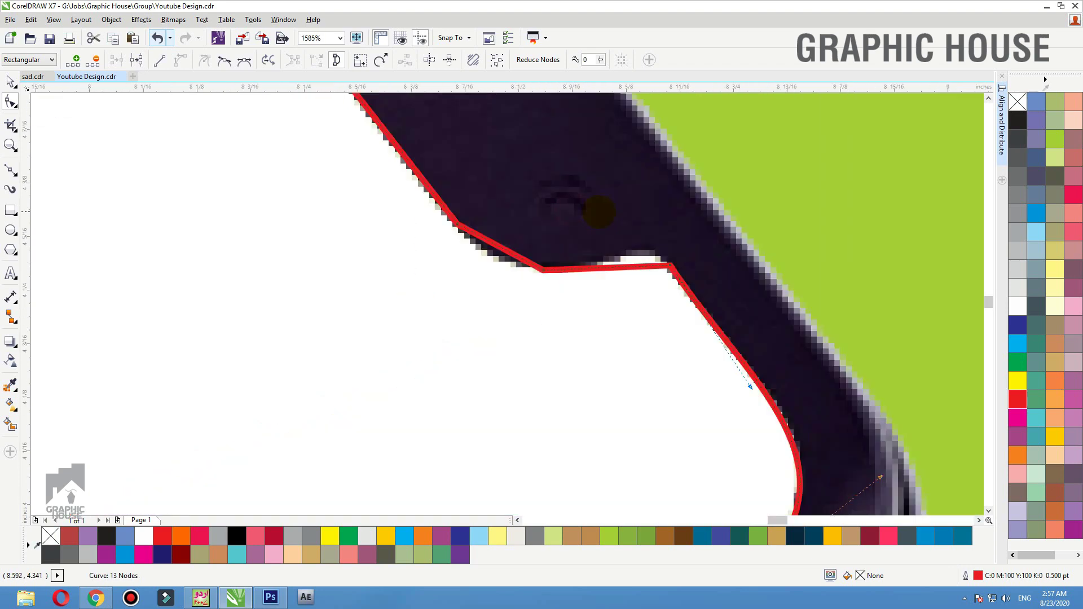
drag(491, 252, 625, 259)
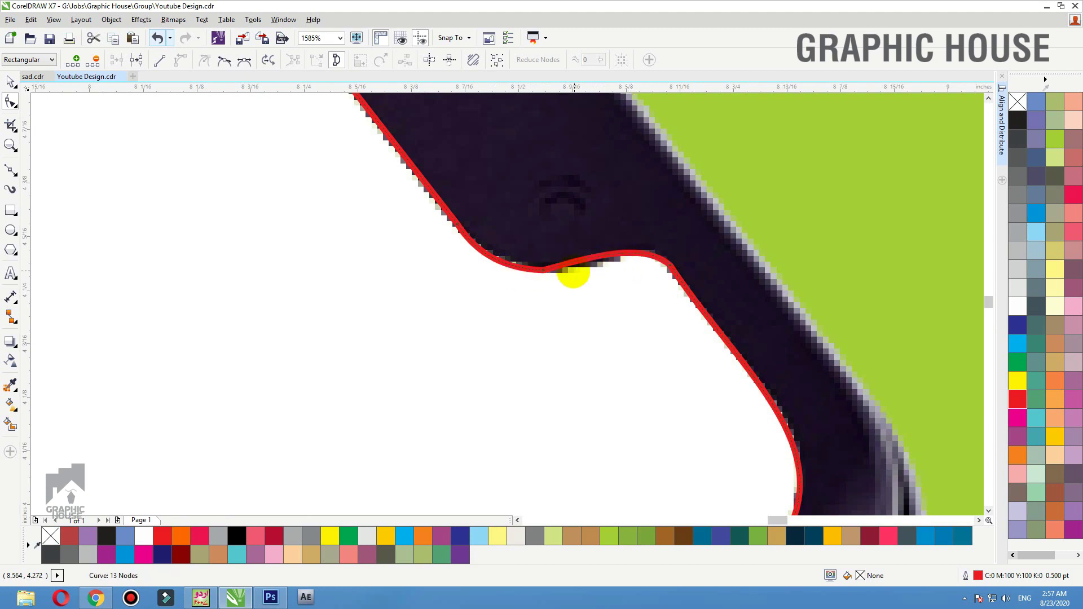
Smooth the notch's lower end by adding nodes beside its two corner nodes and deleting the original corner nodes
double_click(581, 259)
drag(560, 247, 534, 301)
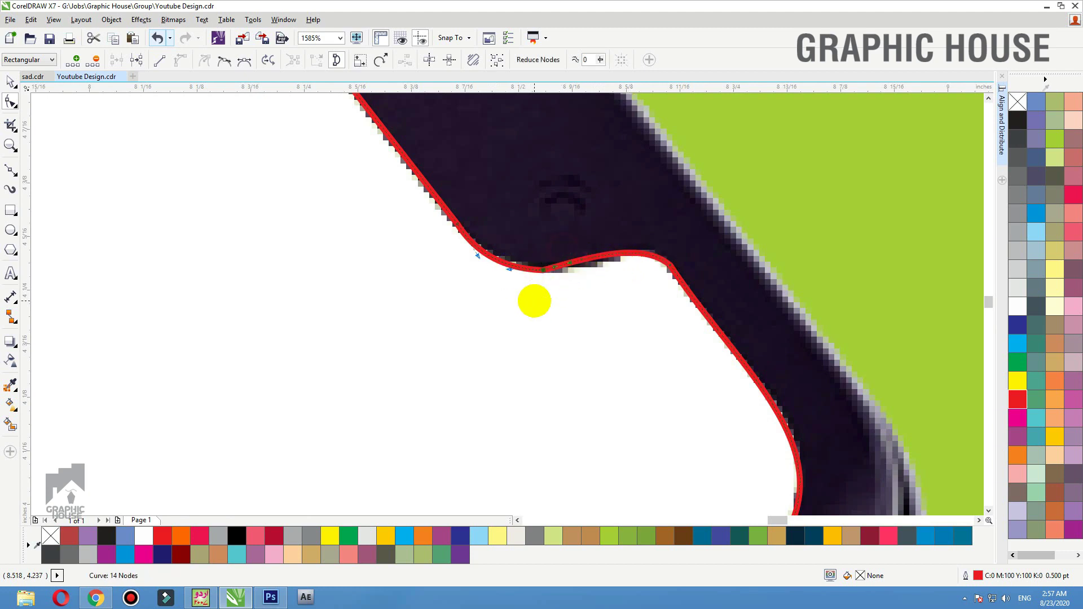
key(Delete)
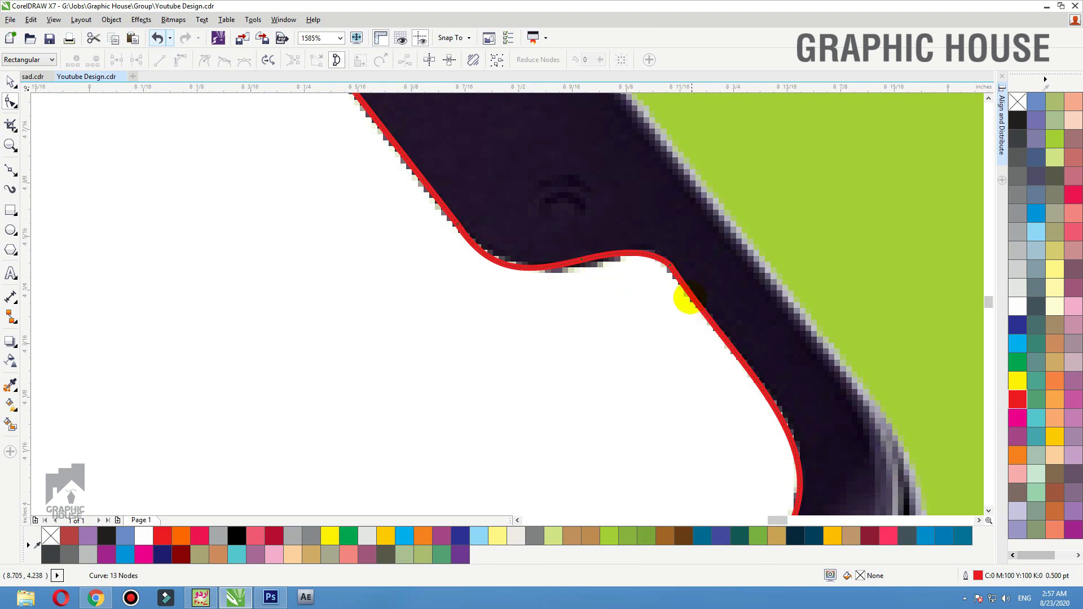
double_click(692, 296)
drag(680, 256, 655, 287)
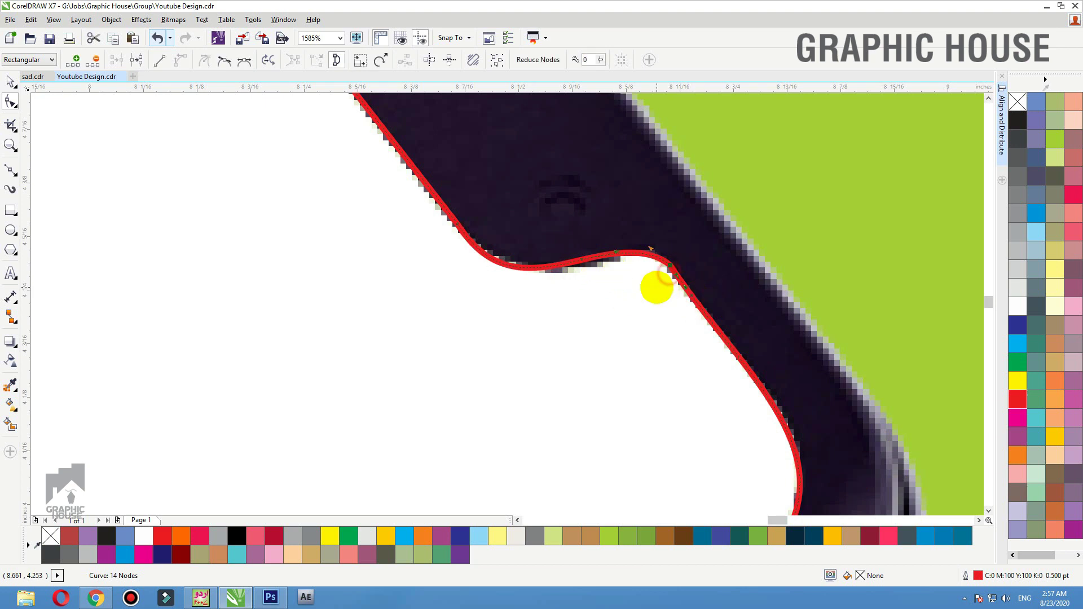
key(Delete)
Bend the two outline segments at the notch's upper end to follow its outward and inward curves
scroll(539, 333, down, 3)
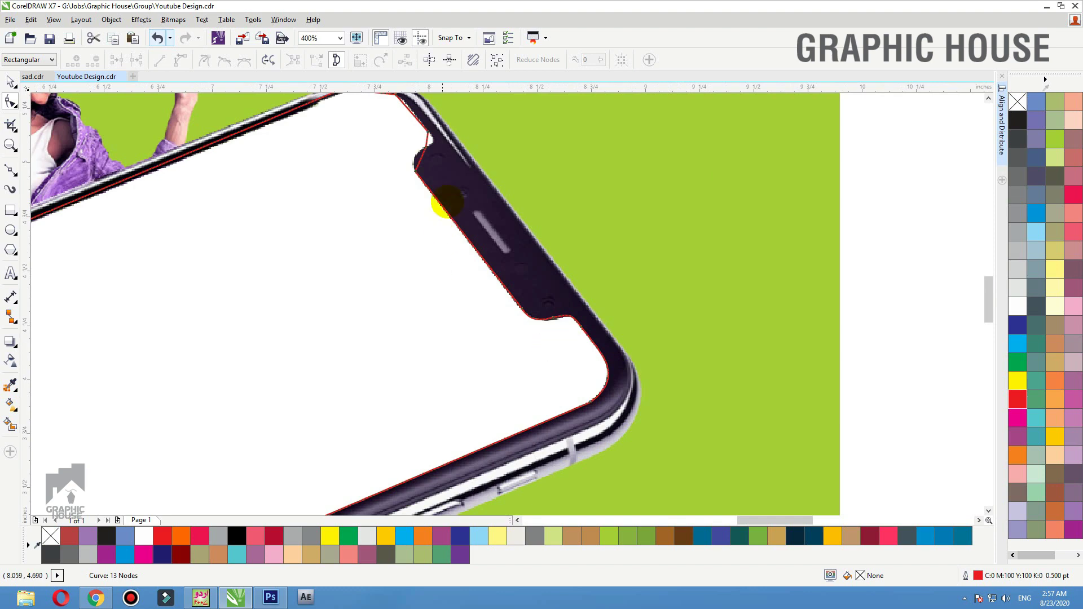
scroll(405, 196, up, 4)
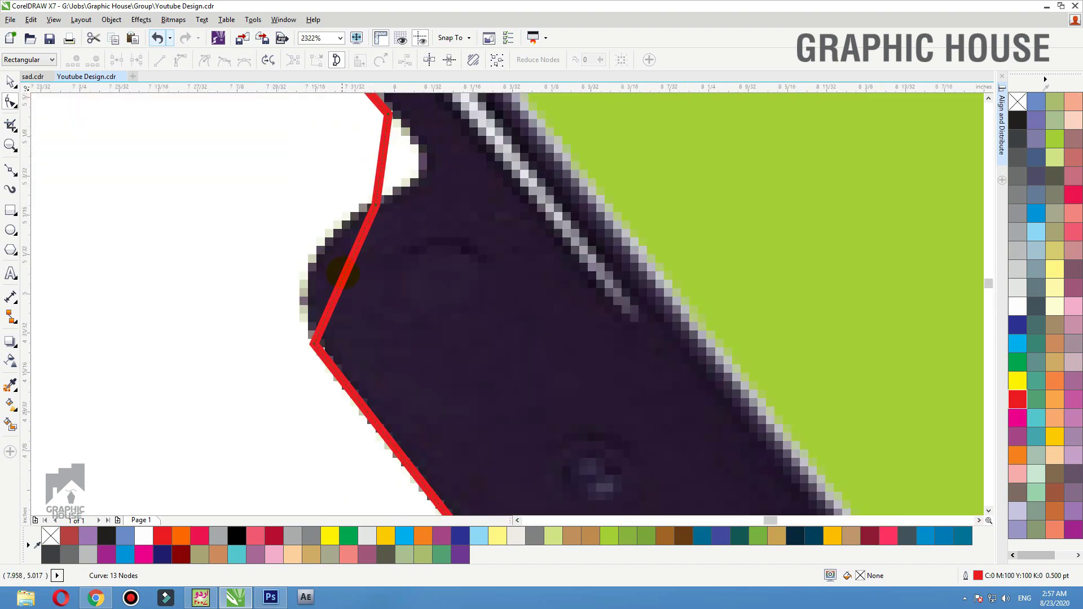
drag(341, 273, 311, 262)
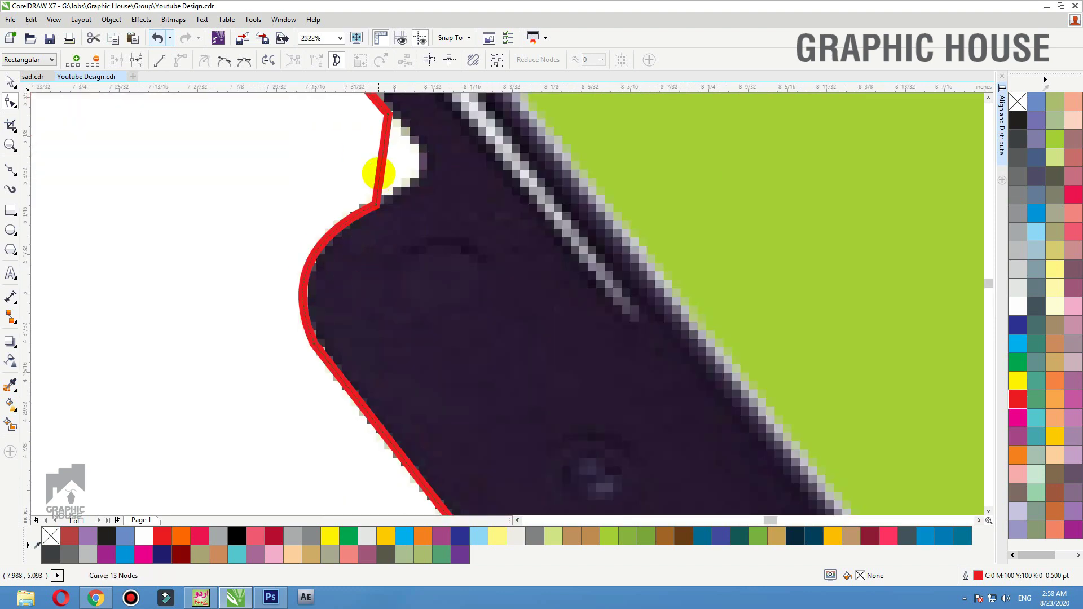
click(385, 161)
drag(382, 161, 417, 162)
Add a node on the notch's upper curve and delete the adjacent corner node where it meets the straight edge
scroll(411, 236, down, 2)
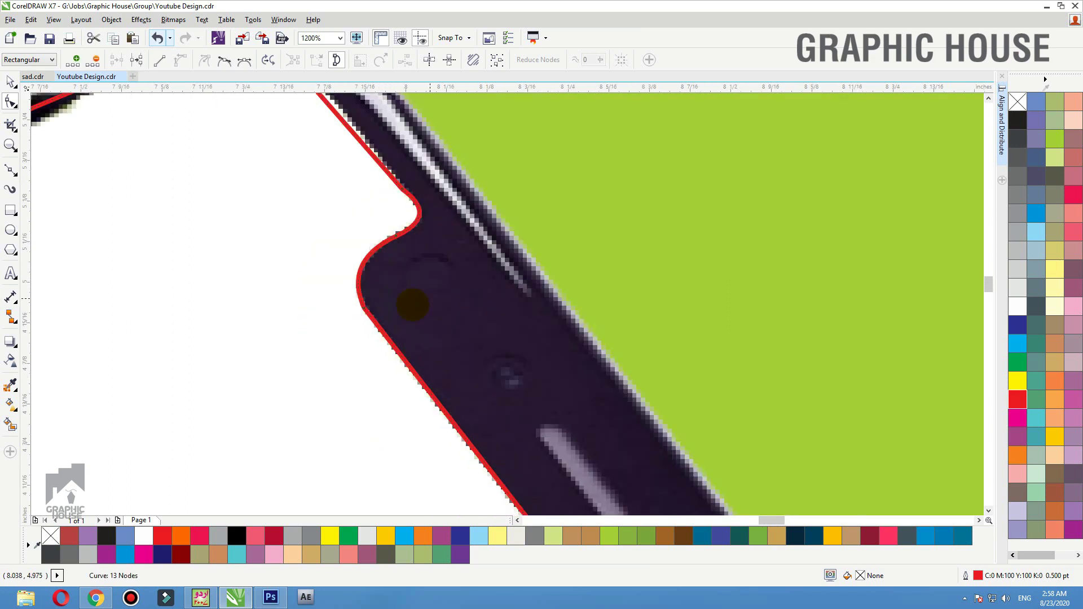
double_click(358, 290)
drag(375, 300, 333, 322)
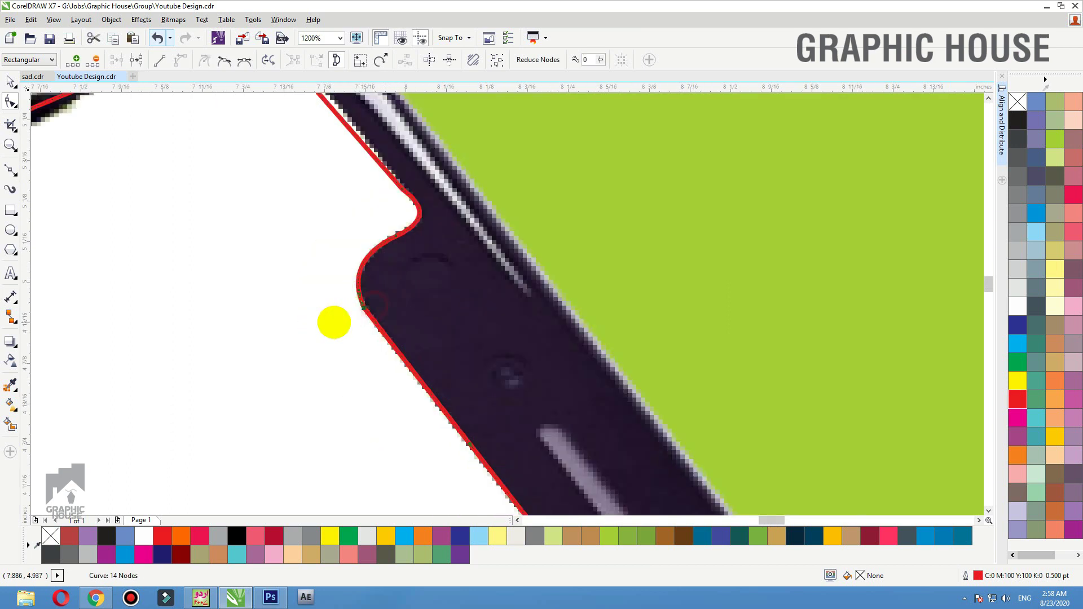
key(Delete)
Bend the segment across the phone's top corner and the one running down to the notch to match the rounded edge
scroll(416, 281, down, 1)
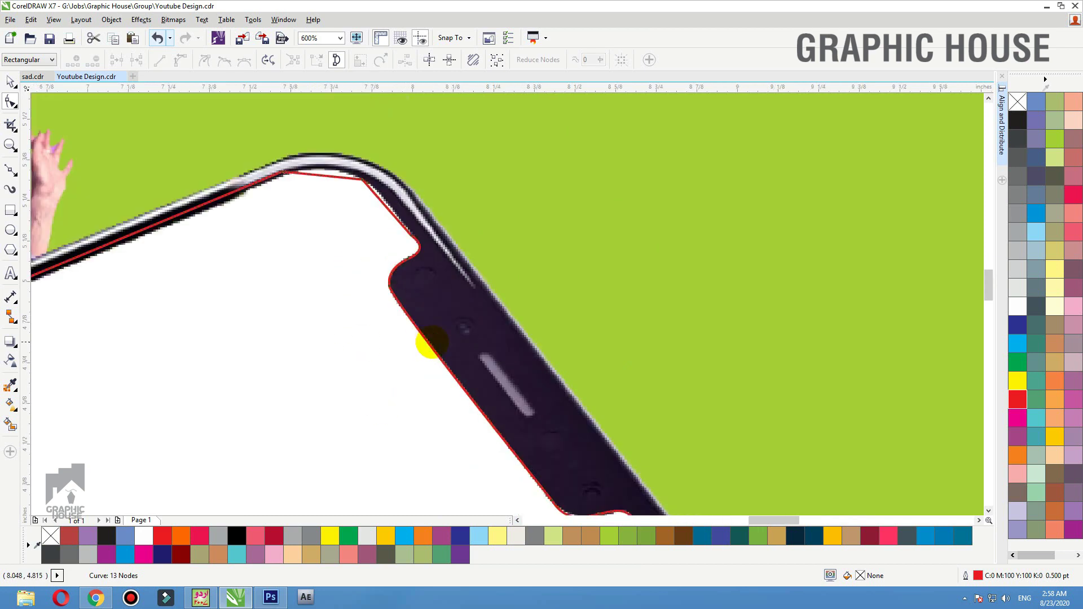
key(F2)
drag(529, 157, 174, 288)
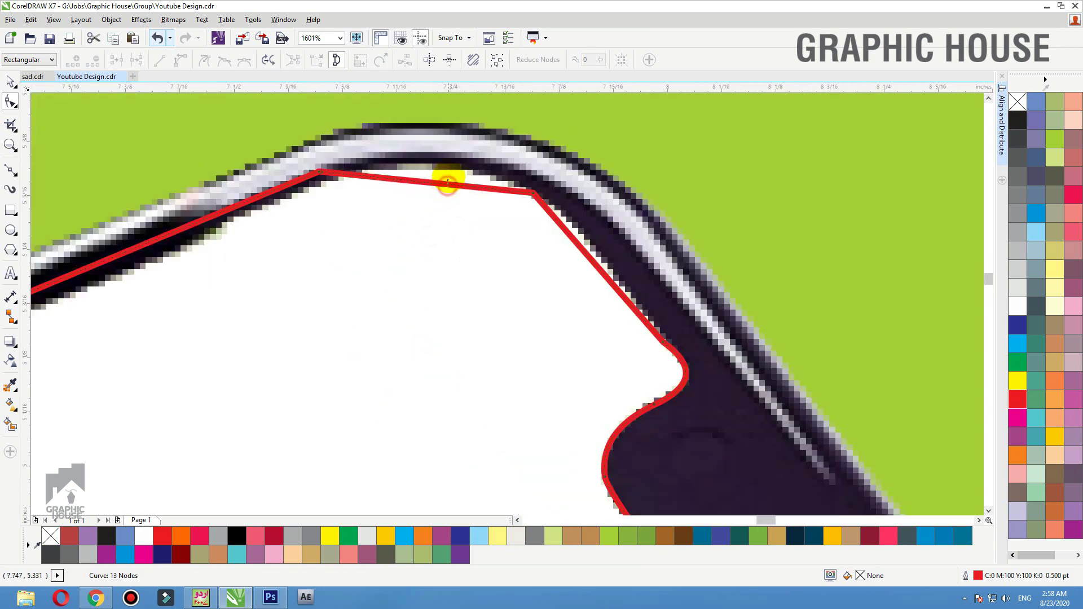
drag(437, 182, 445, 162)
drag(593, 265, 623, 262)
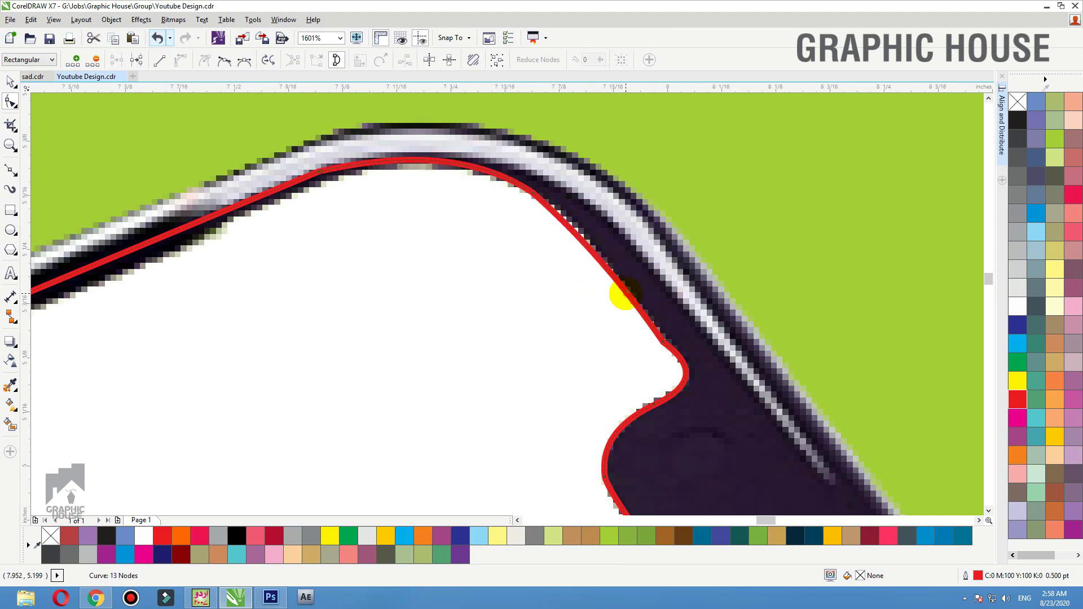
Try to smooth the outline above the notch by adding a node on the edge and deleting the corner node below it
double_click(626, 293)
drag(662, 317, 609, 362)
key(Delete)
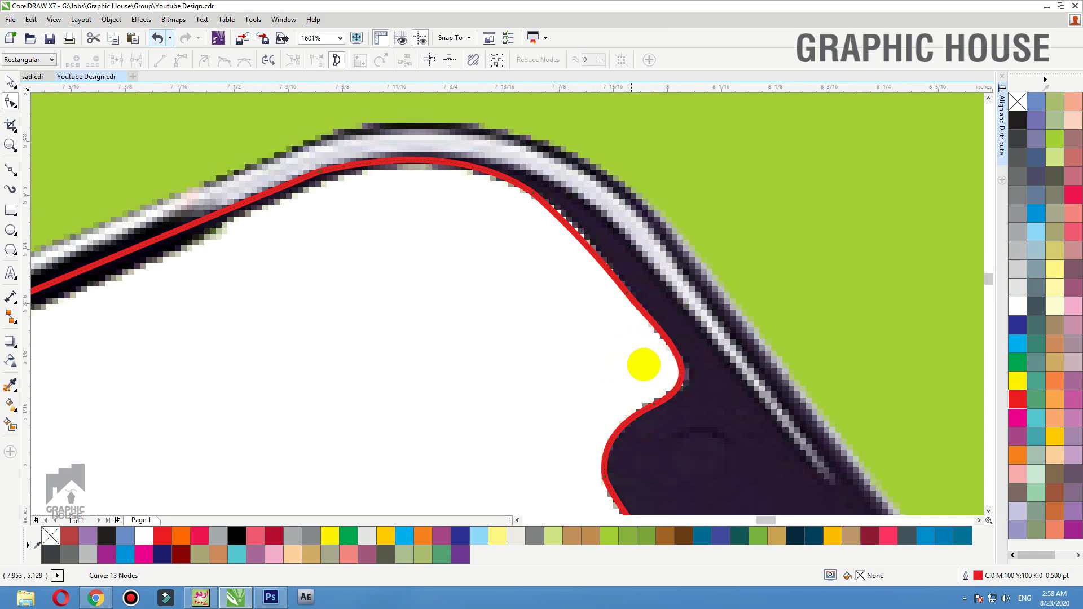
Smooth the small inward curve at the notch's upper end by replacing its corner nodes on the screen outline
double_click(671, 390)
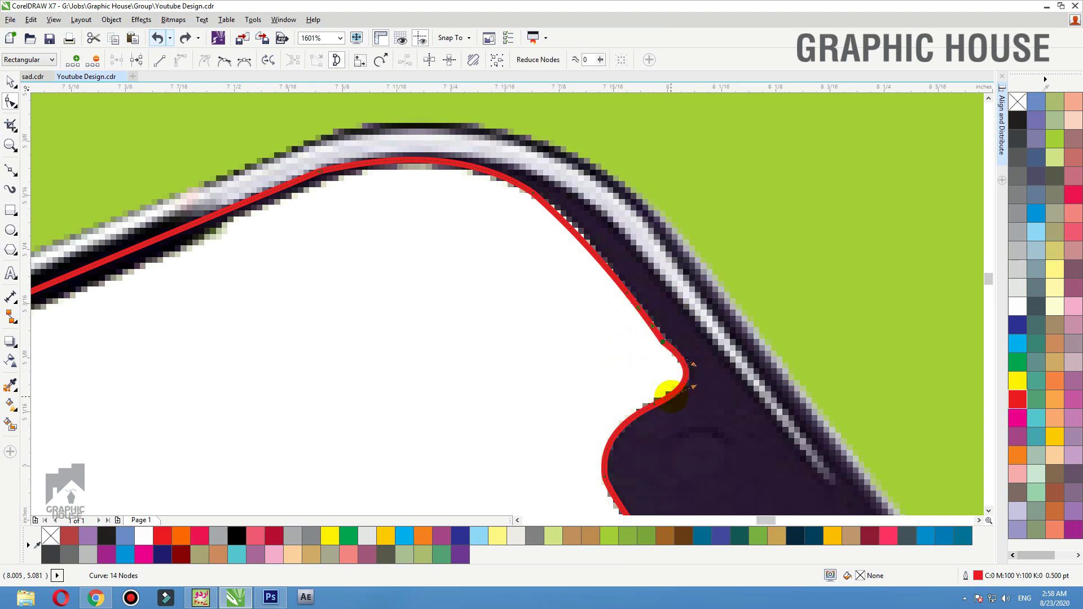
click(678, 390)
click(676, 350)
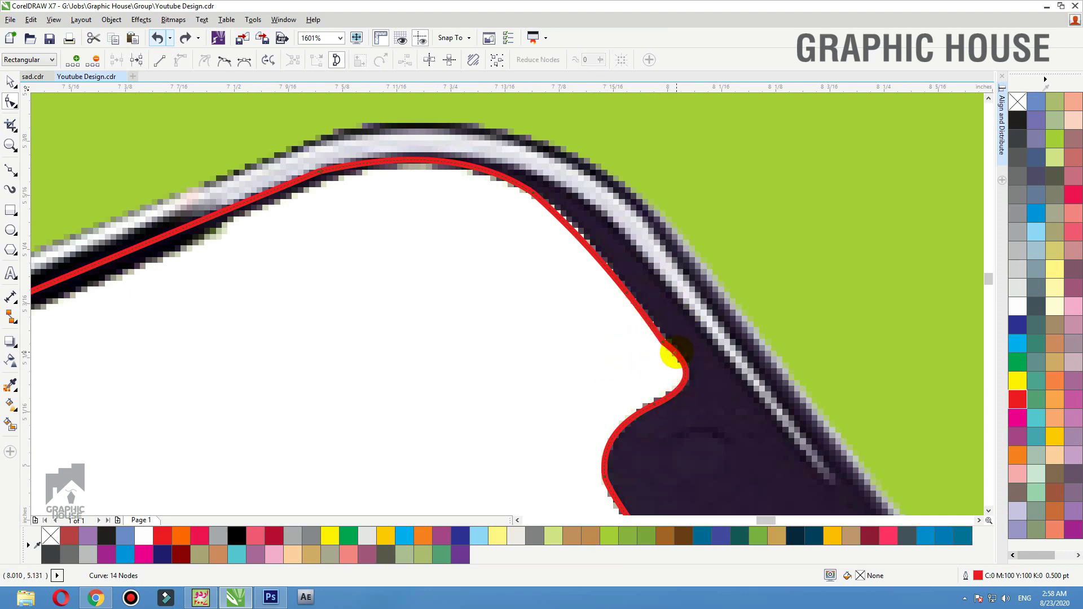
click(647, 392)
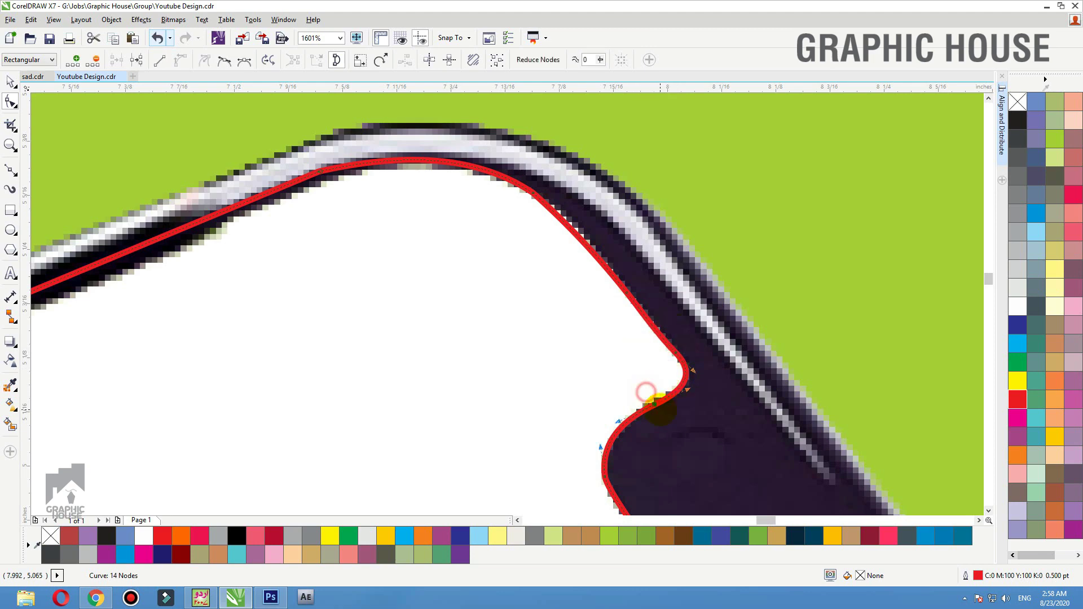
key(Delete)
Trim the white screen area out of the phone image using the traced screen outline
scroll(643, 285, down, 4)
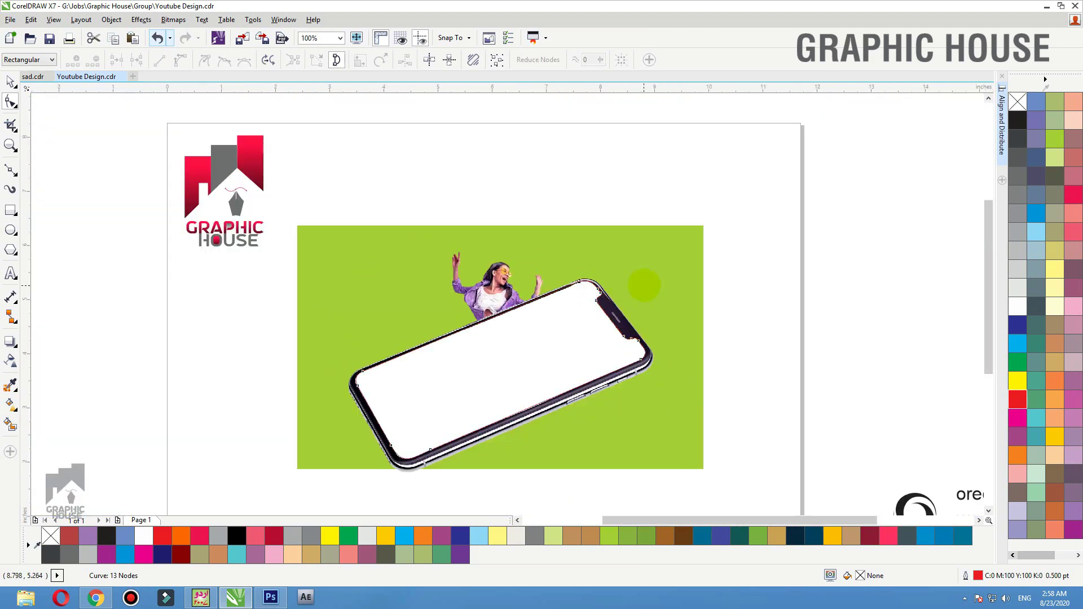
key(space)
key(F2)
drag(745, 231, 235, 500)
mouse_move(551, 299)
mouse_down()
mouse_move(500, 238)
mouse_move(549, 300)
mouse_up()
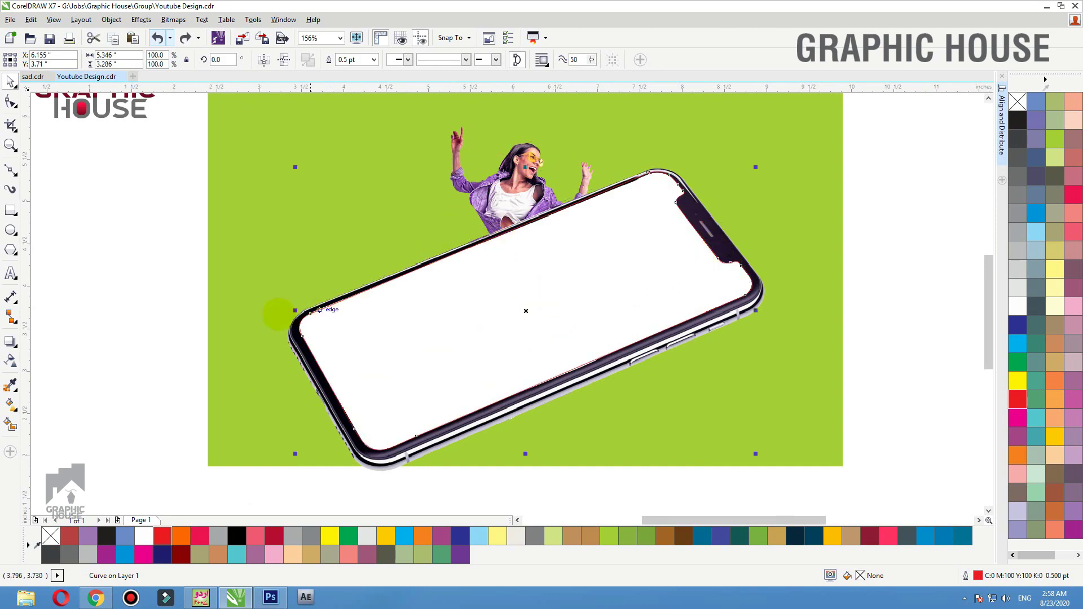
shift+click(294, 340)
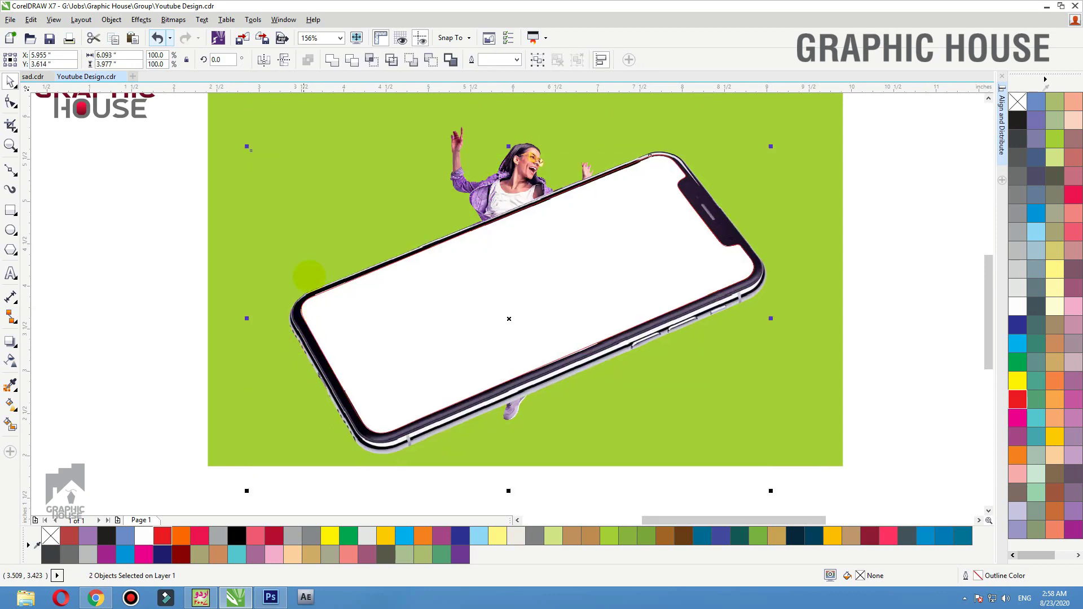
click(351, 60)
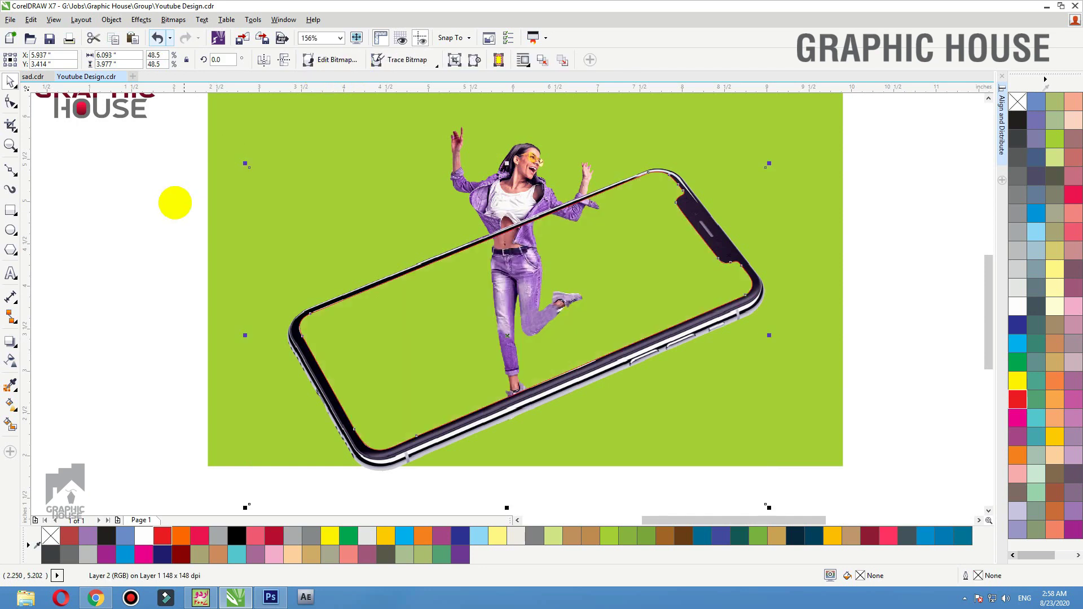
Move the traced screen outline off the phone to the empty area left of the page
click(107, 262)
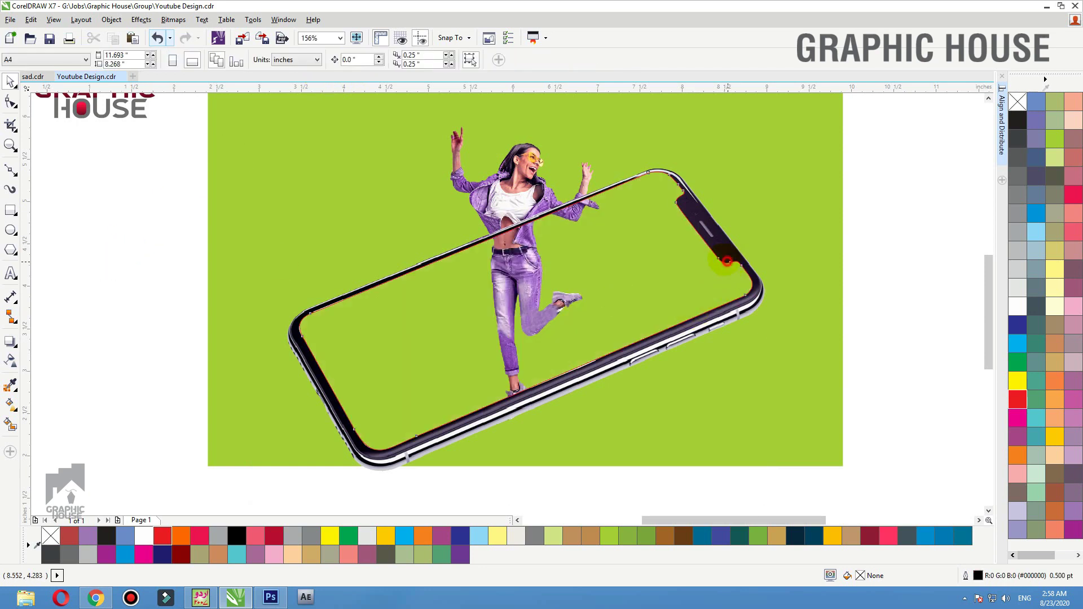
drag(726, 261, 504, 243)
scroll(635, 386, down, 3)
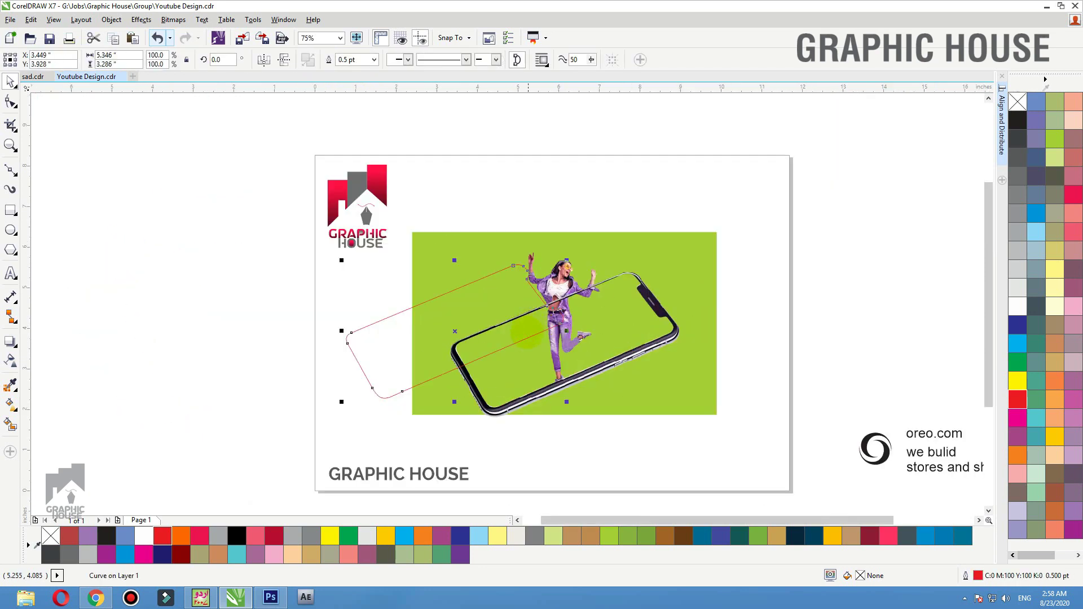
drag(518, 342, 254, 342)
Shift the trimmed phone image upward over the woman on the green rectangle
click(607, 361)
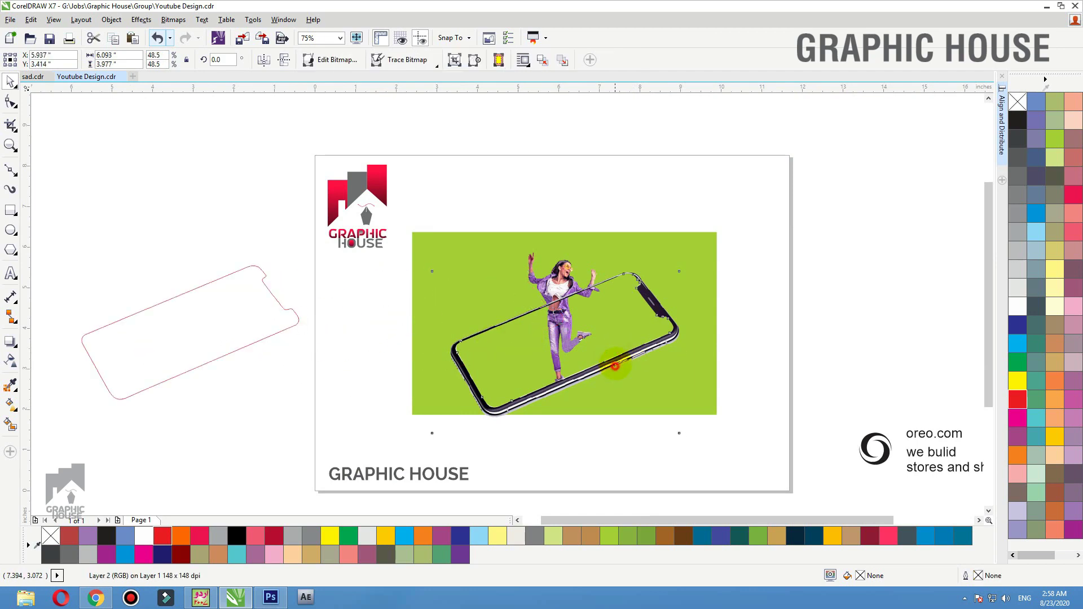
drag(617, 353, 612, 337)
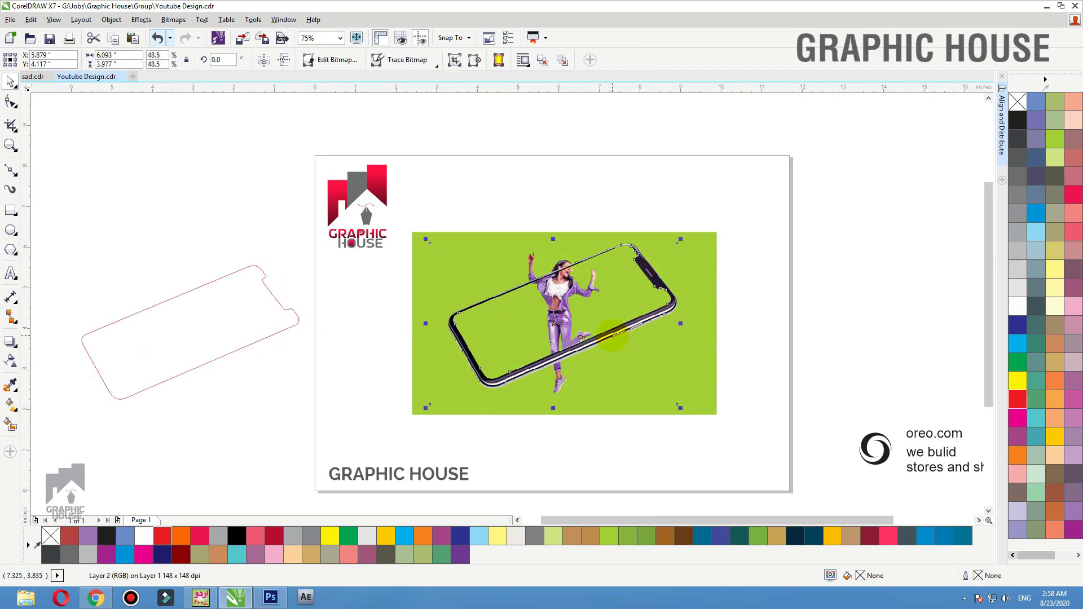
Scale the phone image down proportionally to 37.2% over the woman on the green rectangle
drag(682, 237, 637, 293)
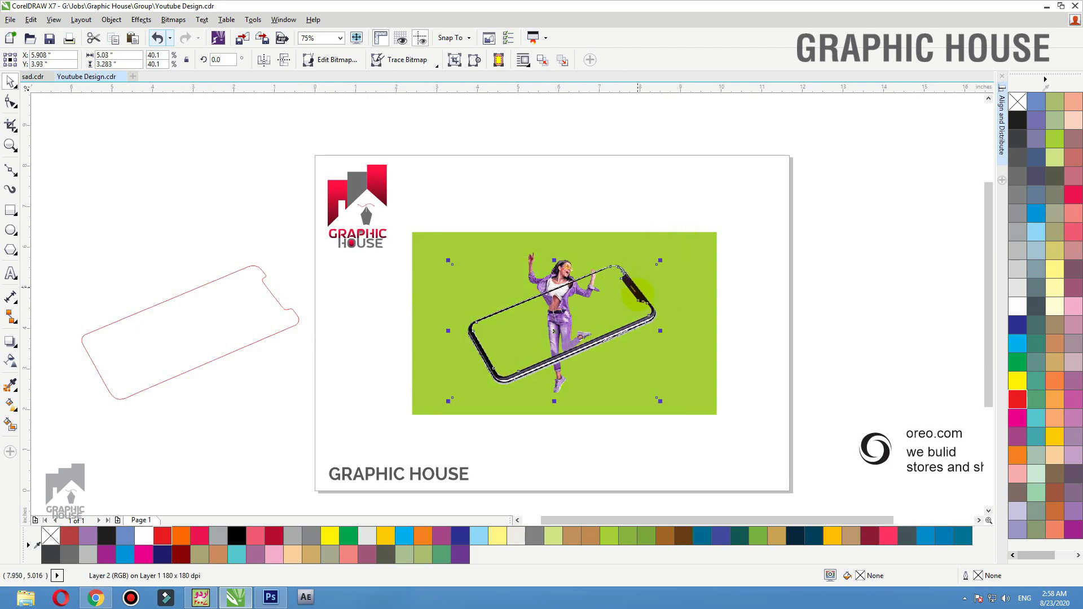
key(shift+F2)
scroll(638, 329, down, 1)
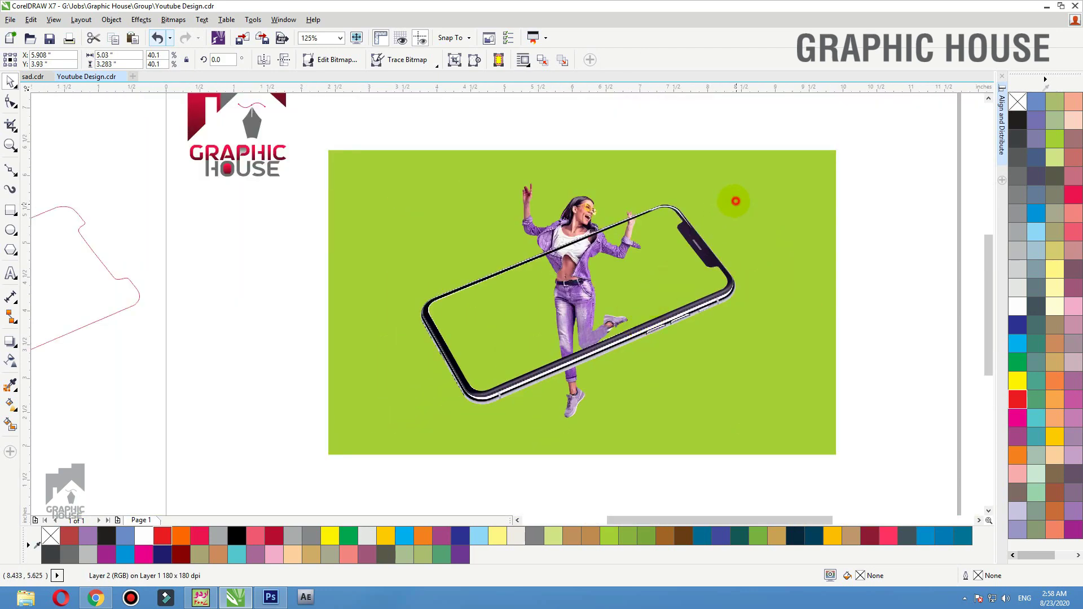
click(710, 228)
drag(739, 202, 726, 209)
drag(704, 292, 701, 294)
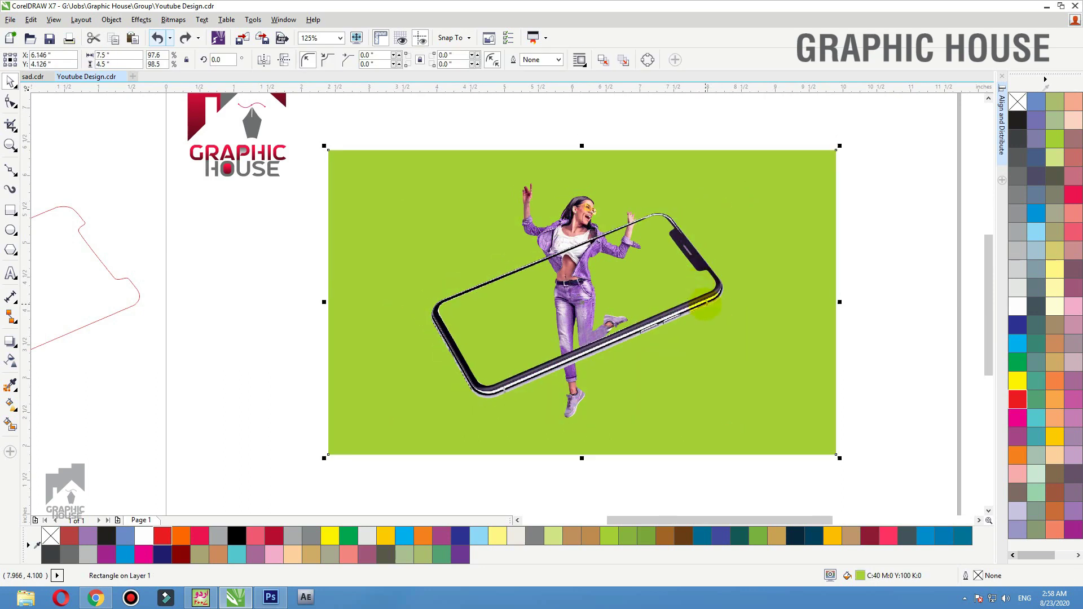
click(705, 300)
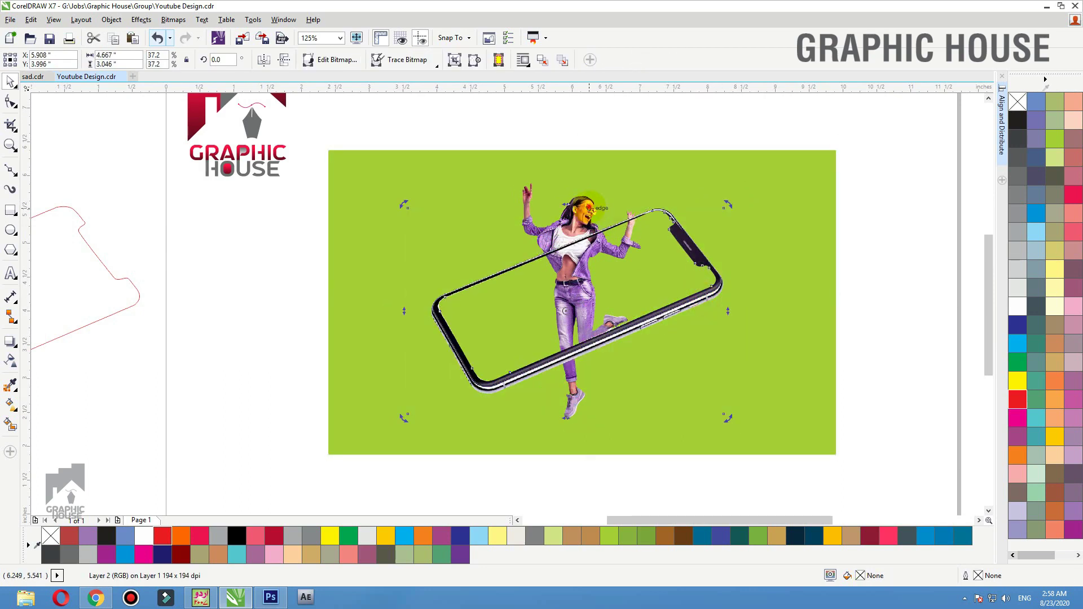
Separate the overlapping images by moving the phone to the rectangle's left side and the woman to its right side
click(637, 153)
key(shift+F2)
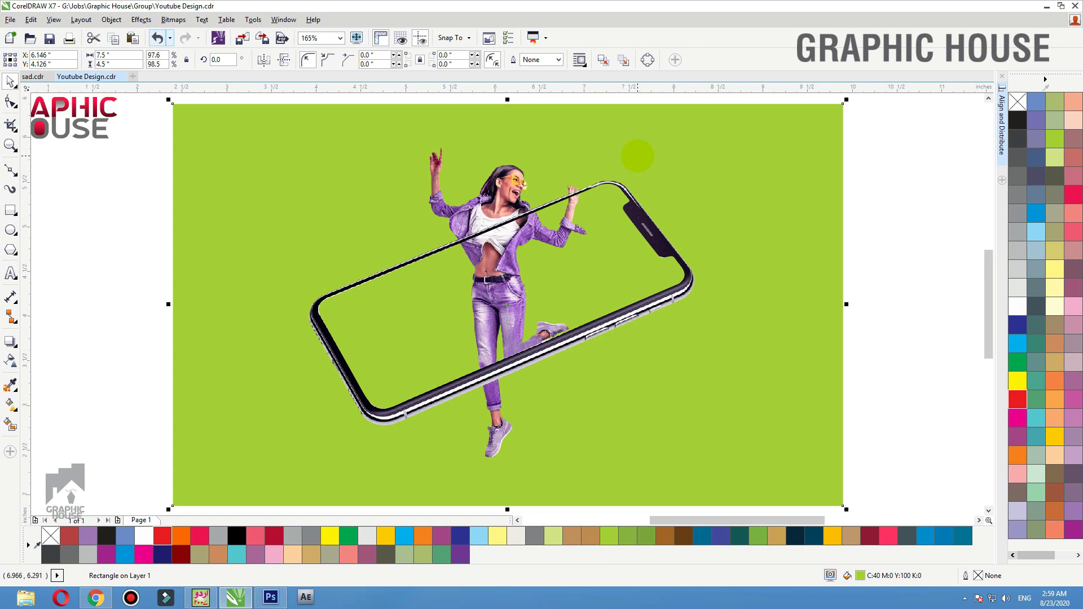
drag(420, 260, 421, 259)
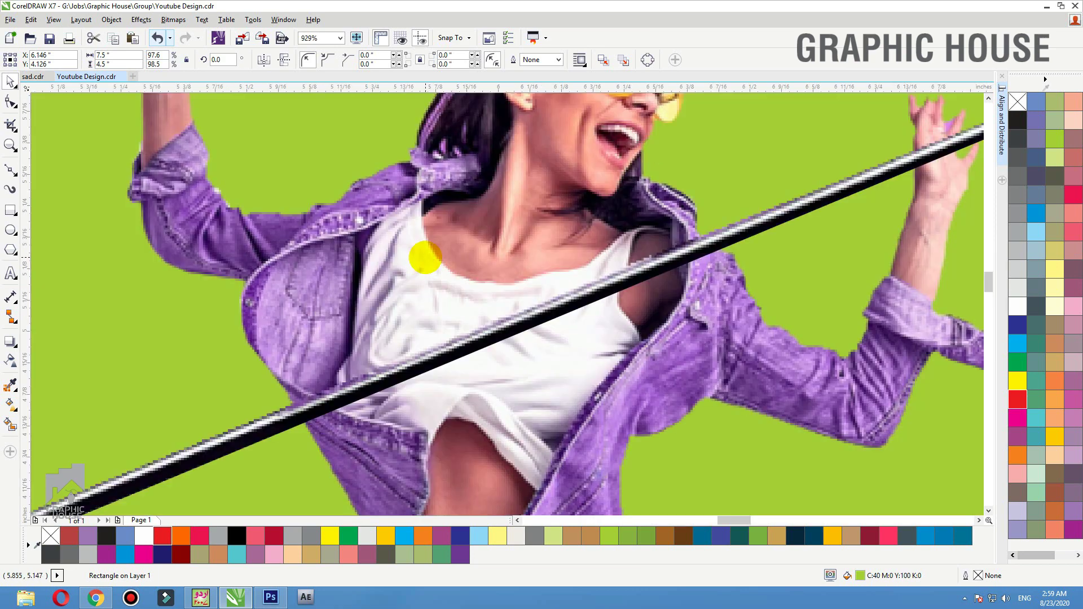
scroll(543, 280, down, 3)
drag(564, 314, 660, 359)
drag(542, 397, 474, 370)
drag(635, 392, 682, 355)
Sample a purple from the woman's jeans with the Color Eyedropper and fill the green rectangle with it
key(F2)
drag(768, 314, 523, 428)
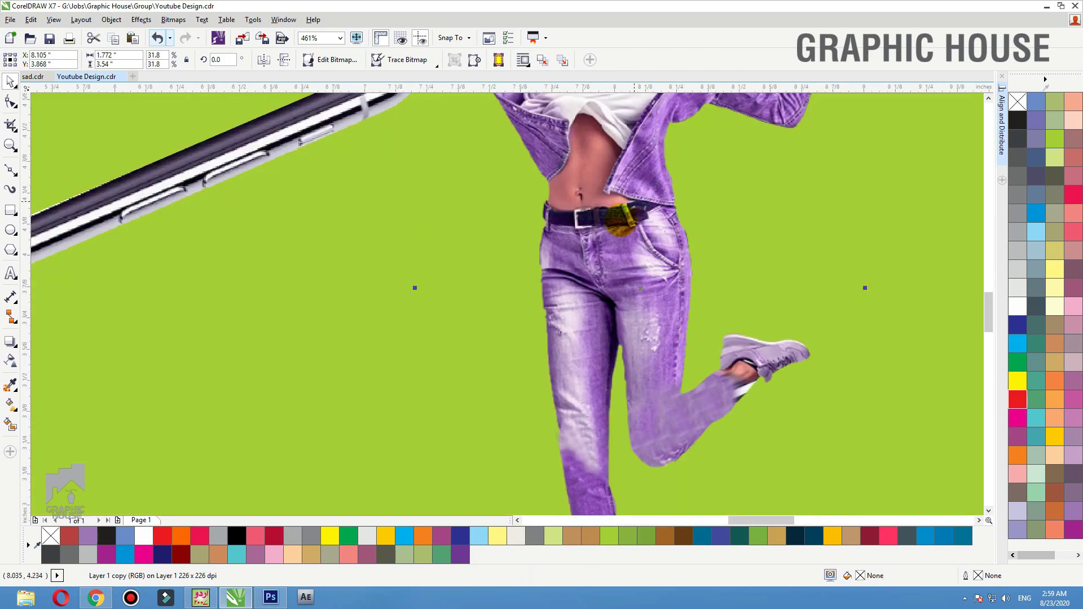
click(10, 385)
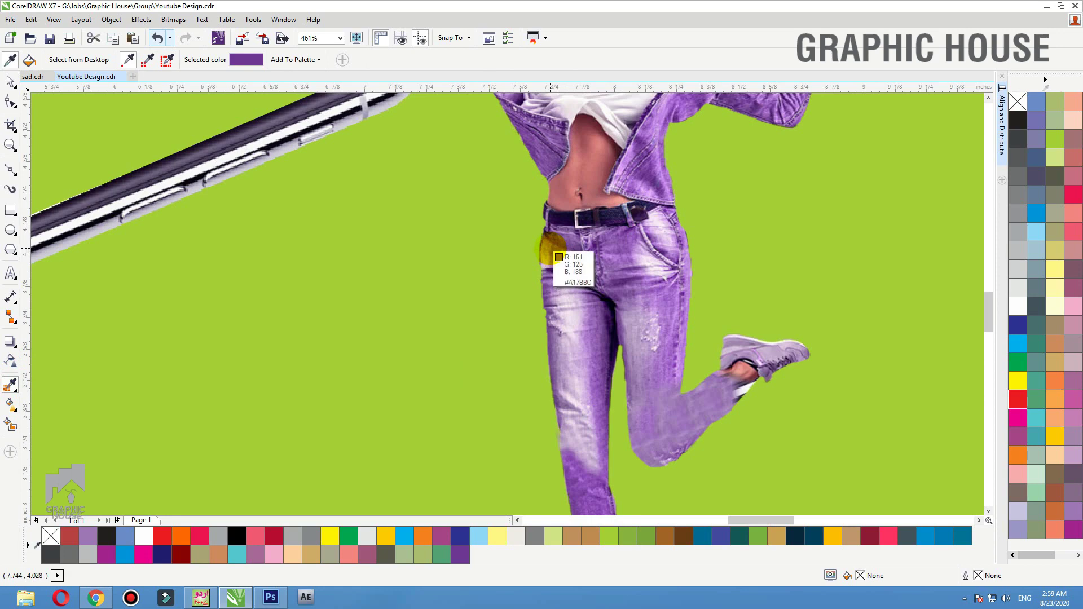
click(553, 250)
scroll(744, 237, down, 2)
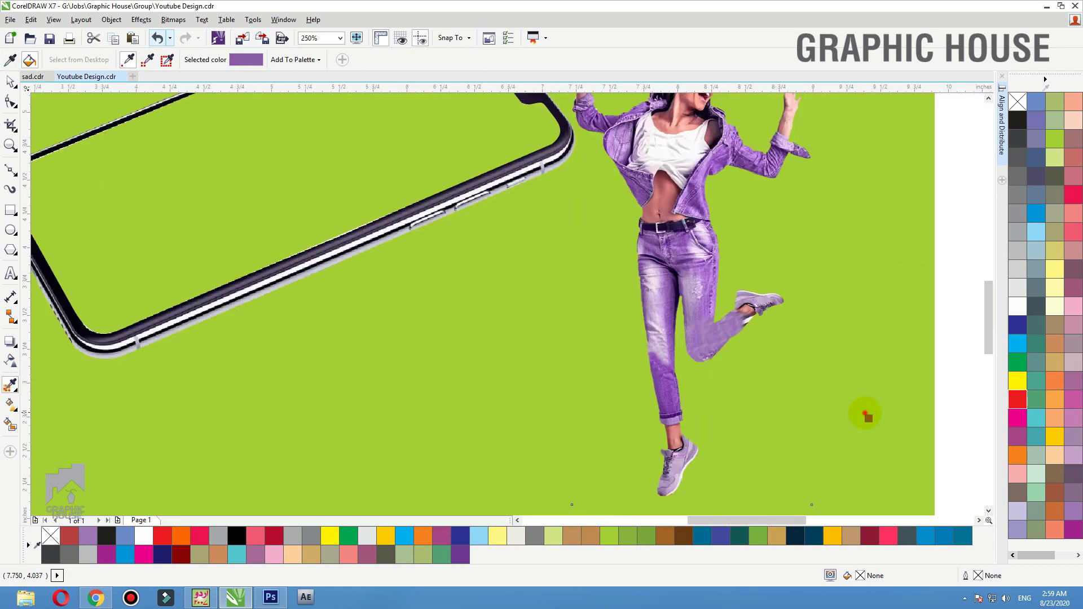
click(866, 414)
key(space)
scroll(834, 310, down, 2)
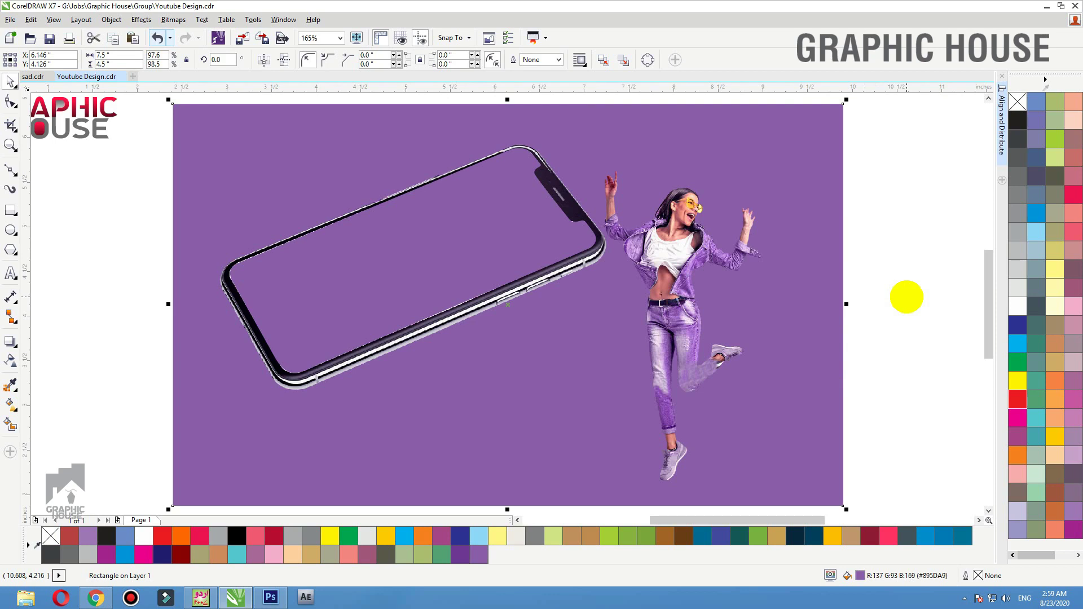
Change the background rectangle's fill to the lighter purple RGB 157, 117, 186 (#9D75BA) and add that color to the palette
click(650, 298)
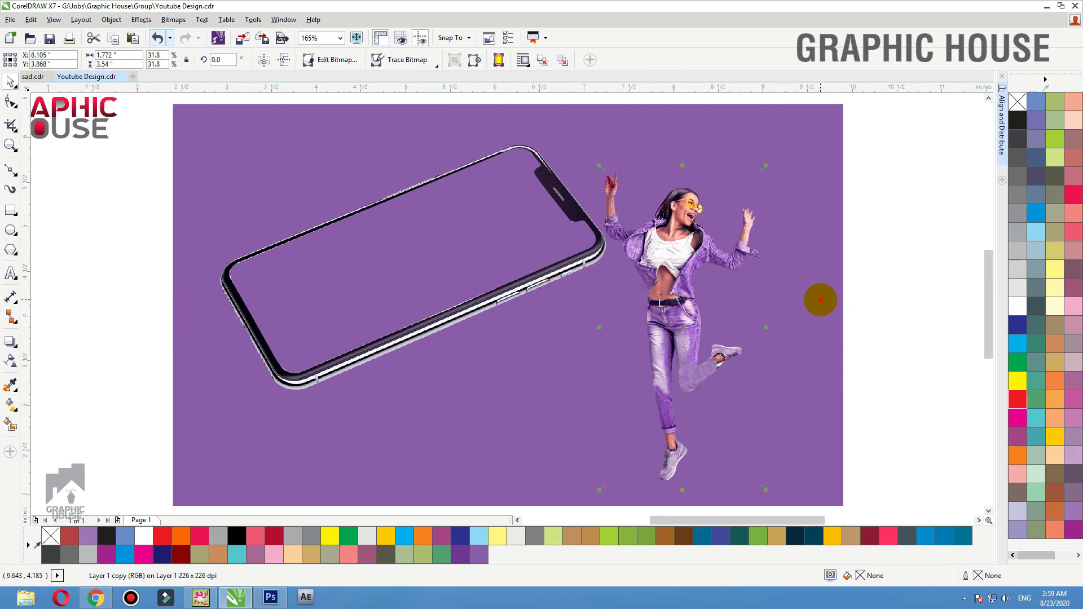
click(820, 300)
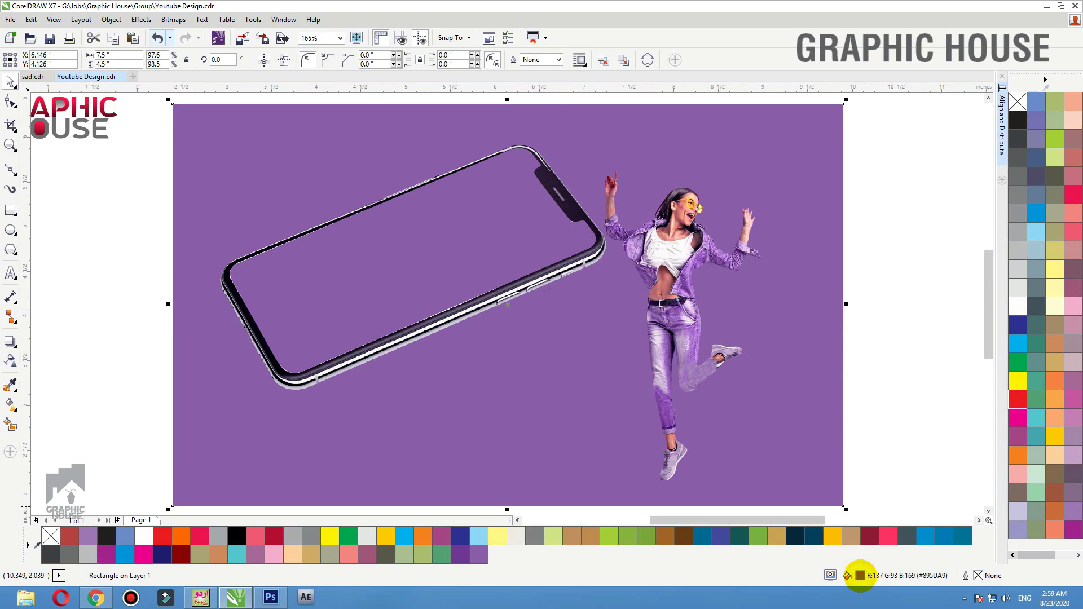
double_click(859, 575)
drag(580, 225, 1034, 12)
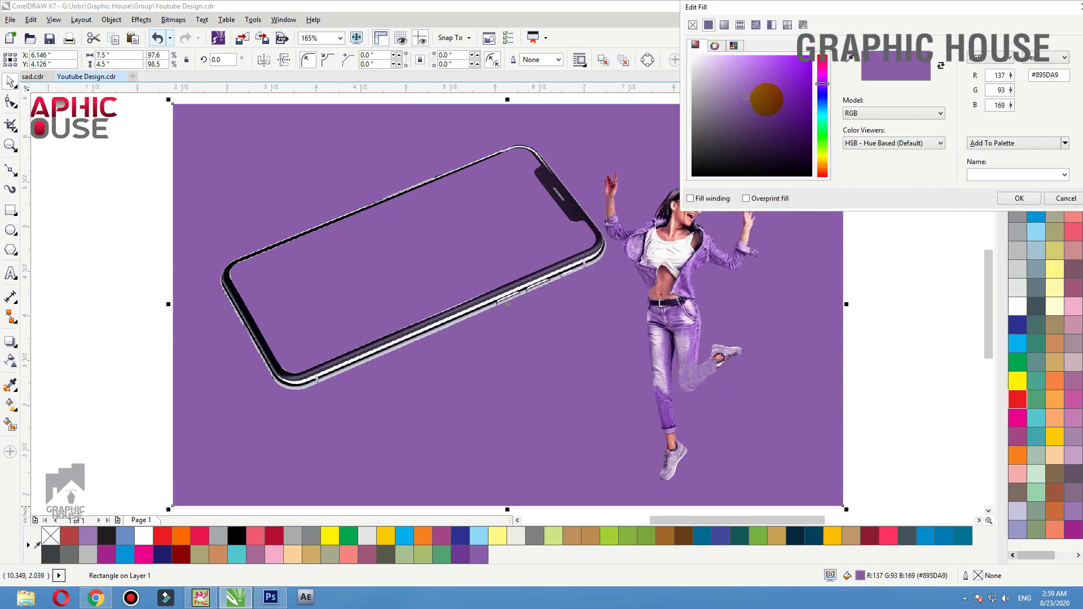
click(747, 96)
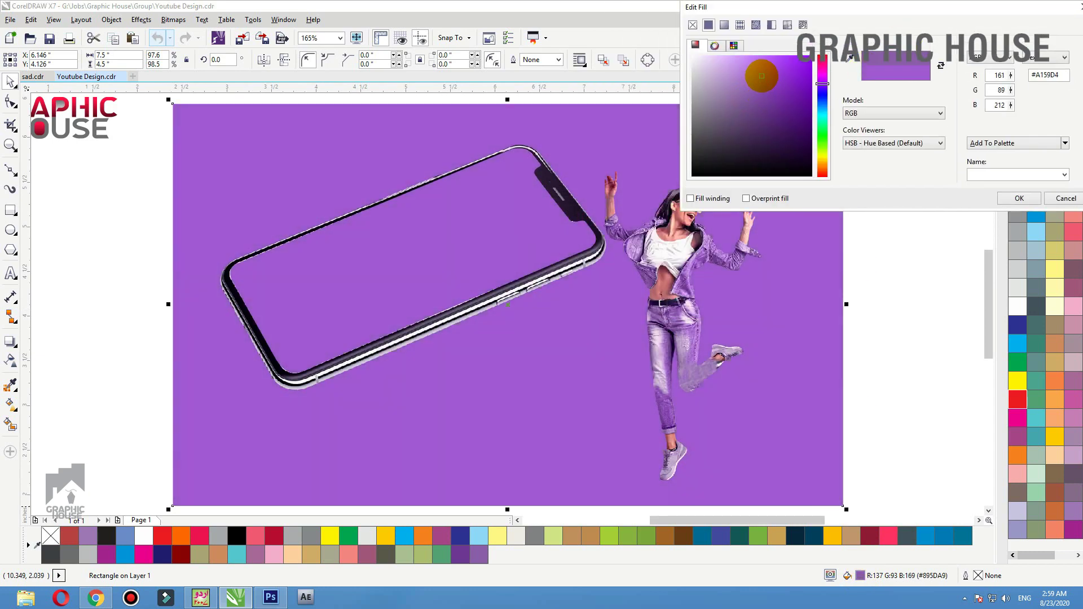
mouse_move(761, 75)
mouse_down()
mouse_move(728, 77)
mouse_move(783, 113)
mouse_up()
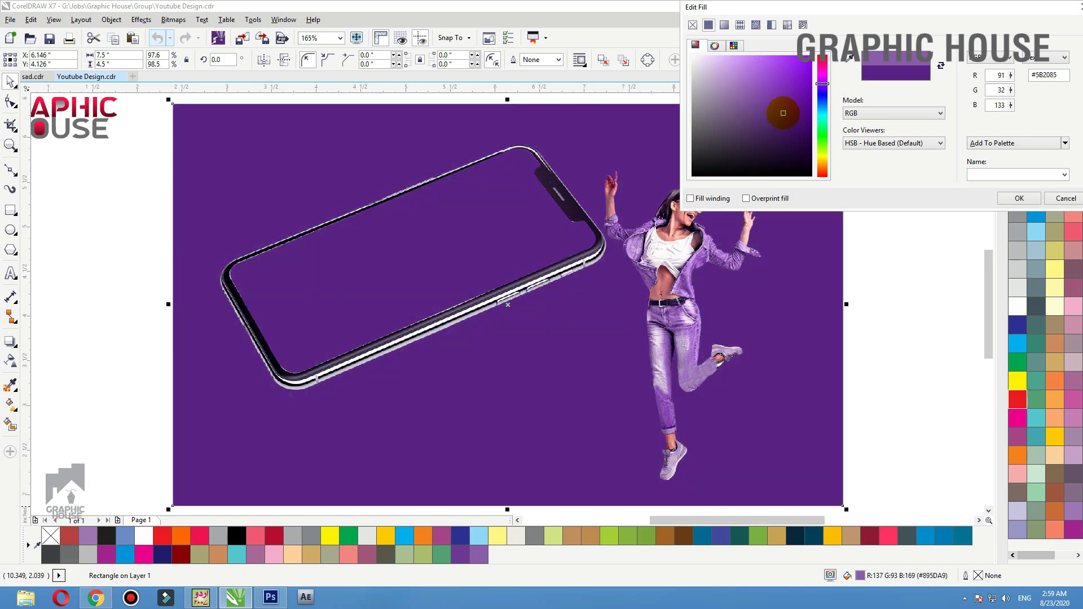
mouse_move(782, 113)
mouse_down()
mouse_move(749, 91)
mouse_move(721, 93)
mouse_move(733, 86)
mouse_up()
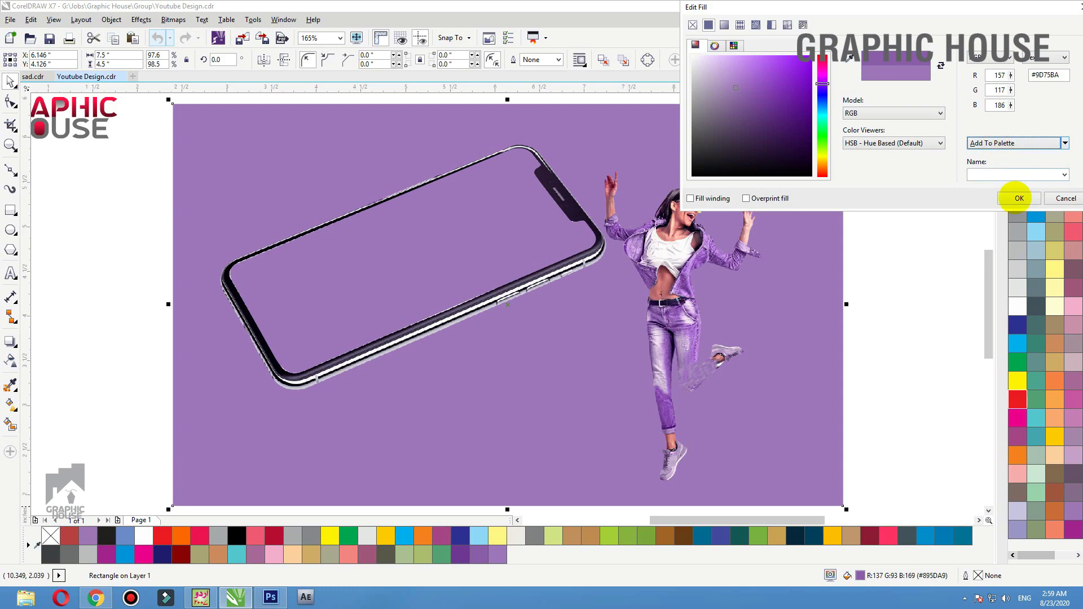
click(1018, 198)
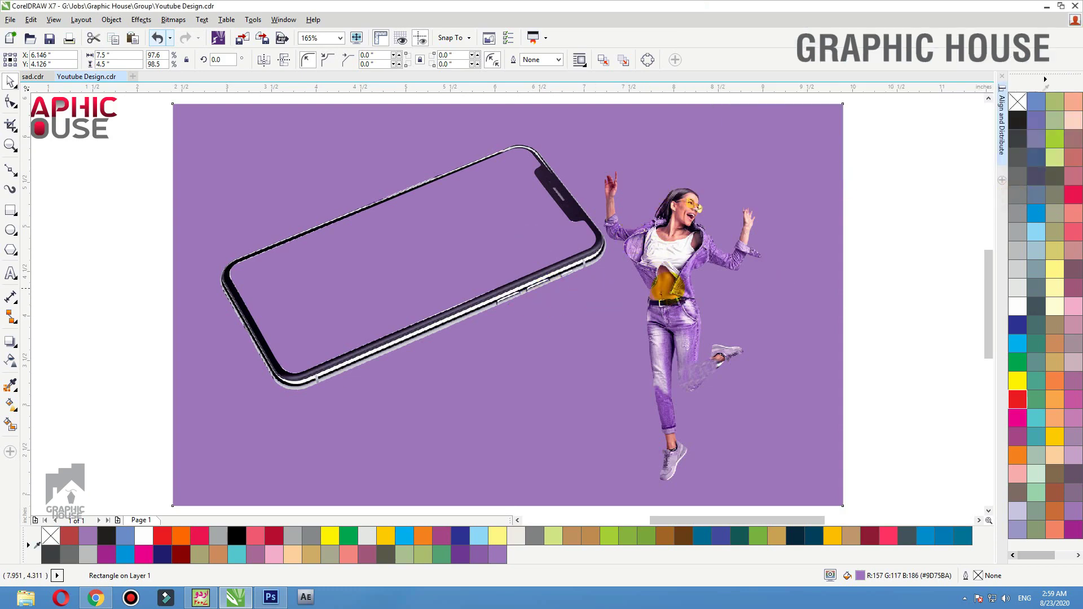
Move the woman back over the phone and shift both together toward the middle of the purple rectangle
mouse_move(668, 281)
mouse_down()
mouse_move(679, 279)
mouse_move(449, 256)
mouse_up()
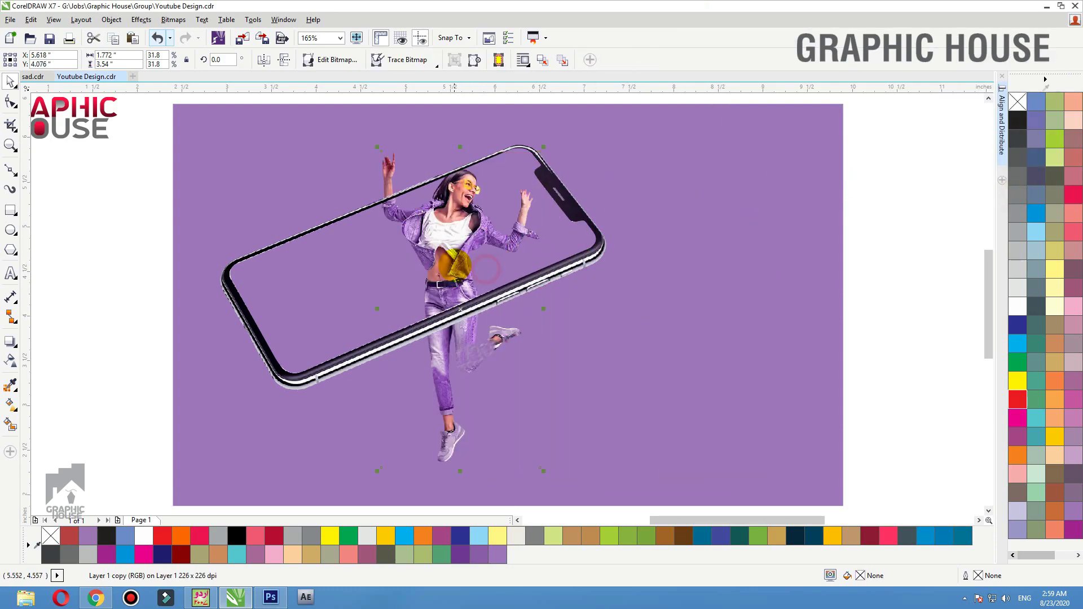
shift+click(564, 276)
mouse_move(564, 276)
mouse_down()
mouse_move(640, 291)
mouse_move(619, 321)
mouse_move(633, 342)
mouse_up()
Enlarge the woman image proportionally to 33.2% about its center
click(898, 273)
click(539, 399)
click(479, 165)
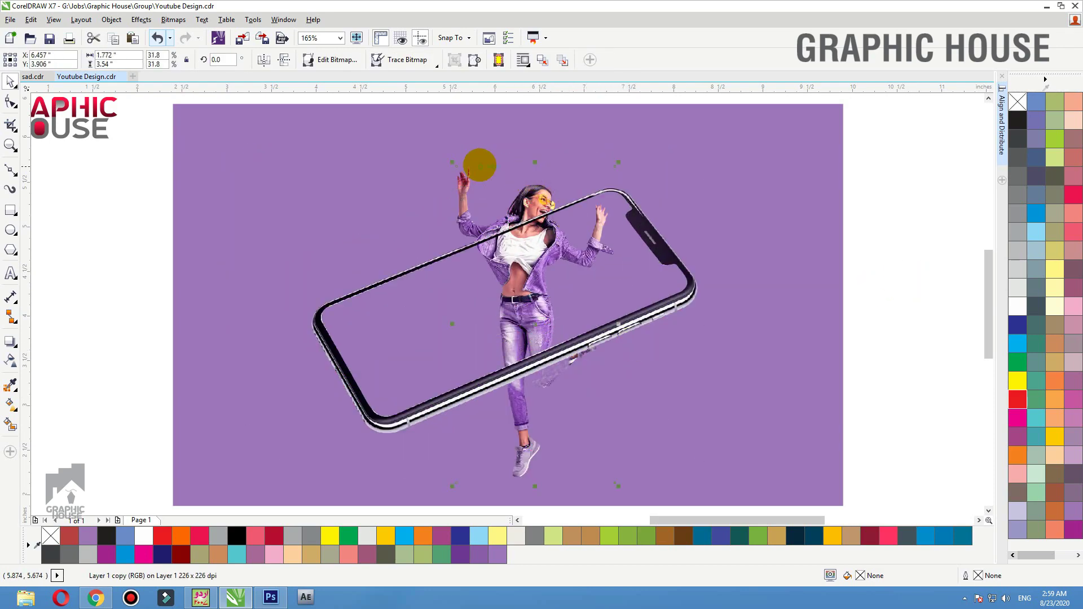
key(ctrl+z)
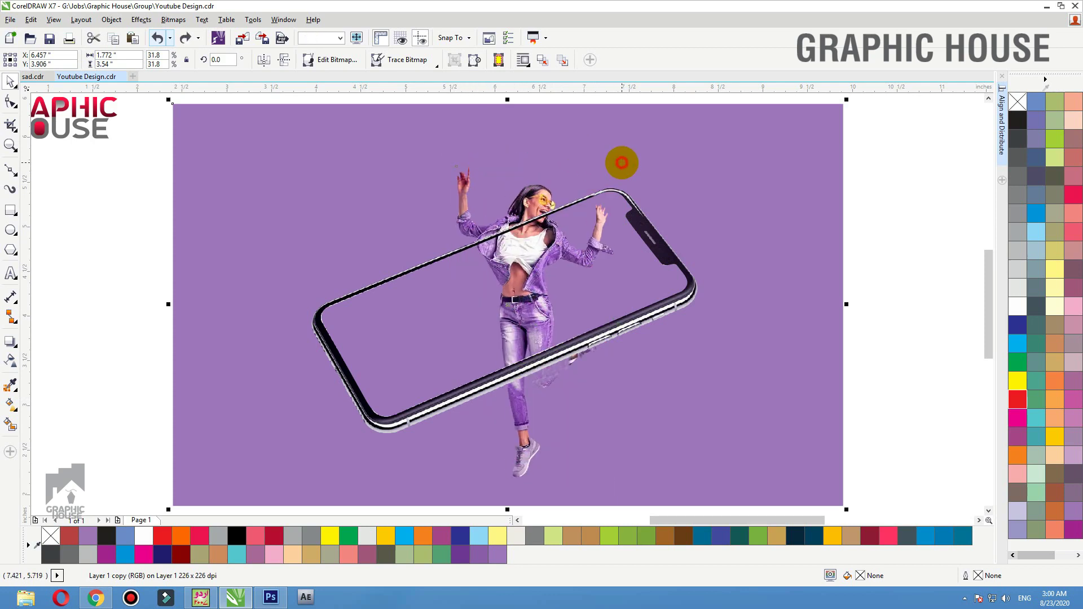
click(812, 162)
click(896, 188)
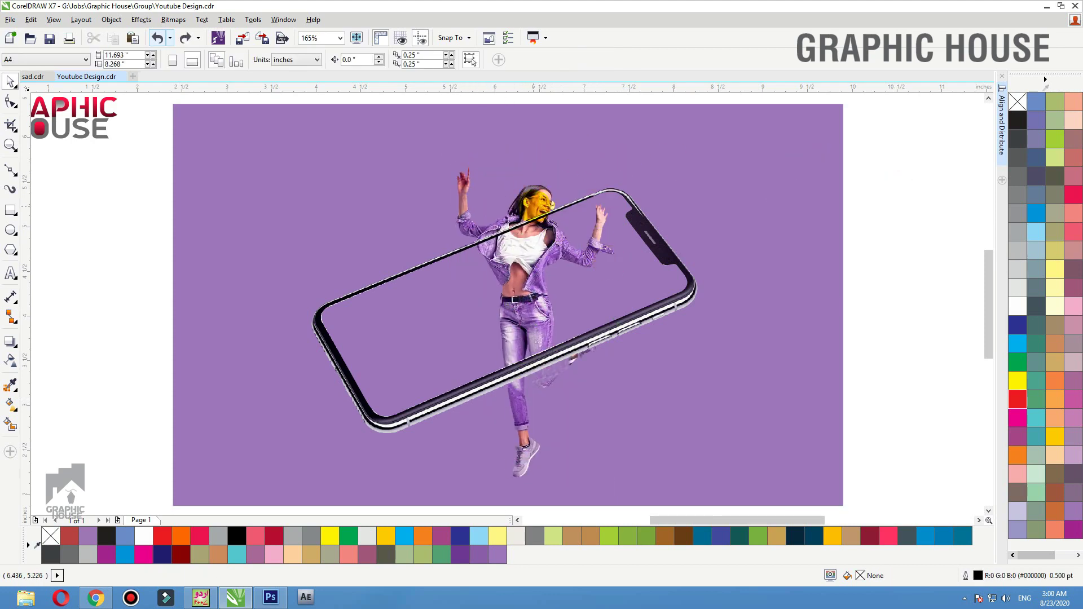
click(538, 202)
click(476, 174)
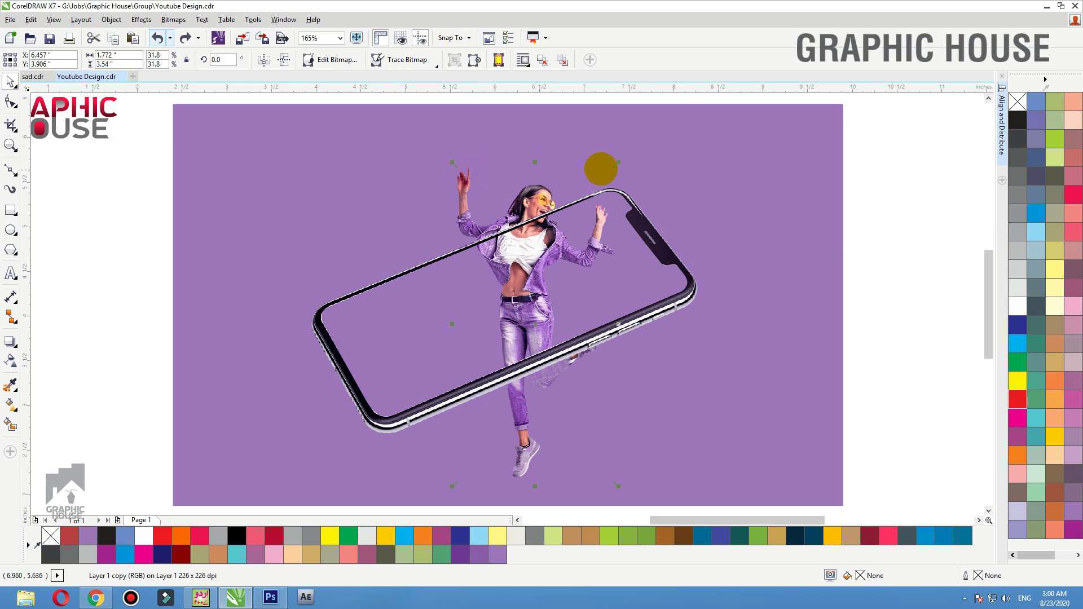
drag(618, 163, 624, 156)
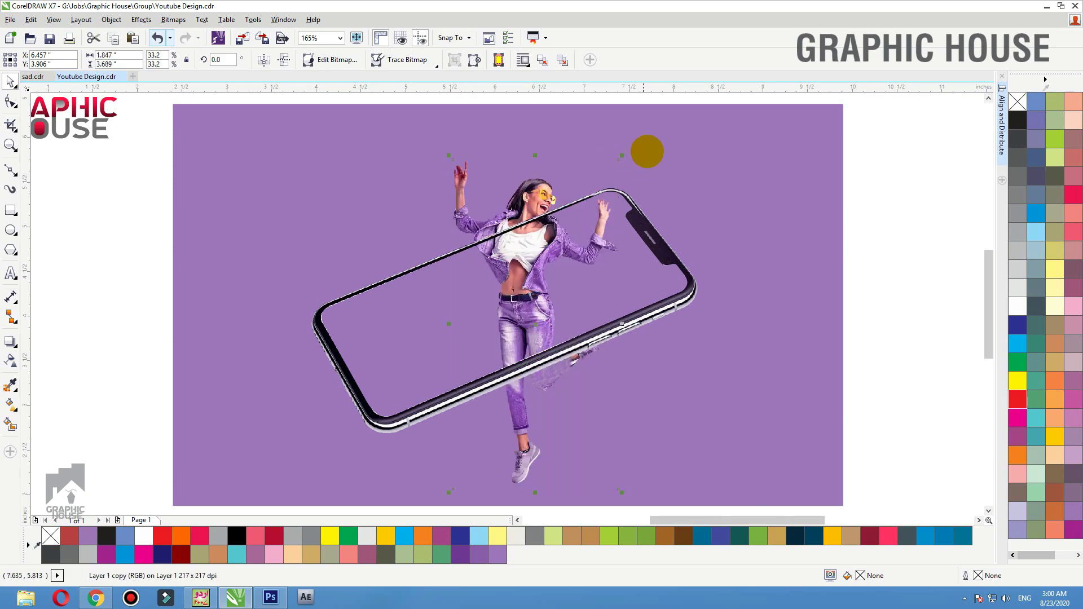
Try aligning the woman's center horizontally and vertically with the purple background rectangle
shift+click(655, 140)
key(c)
key(e)
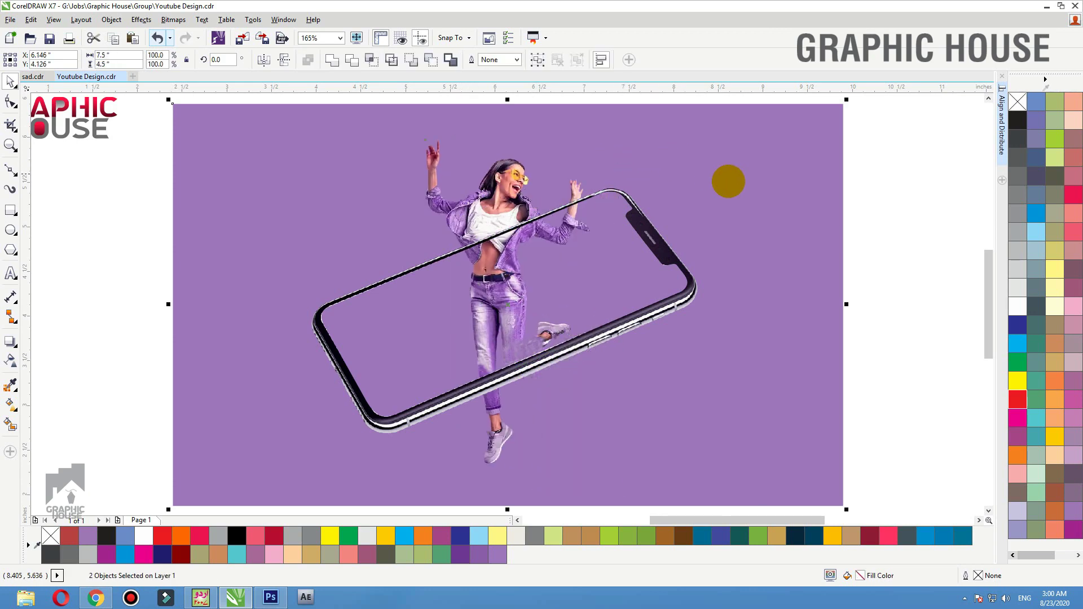
click(824, 224)
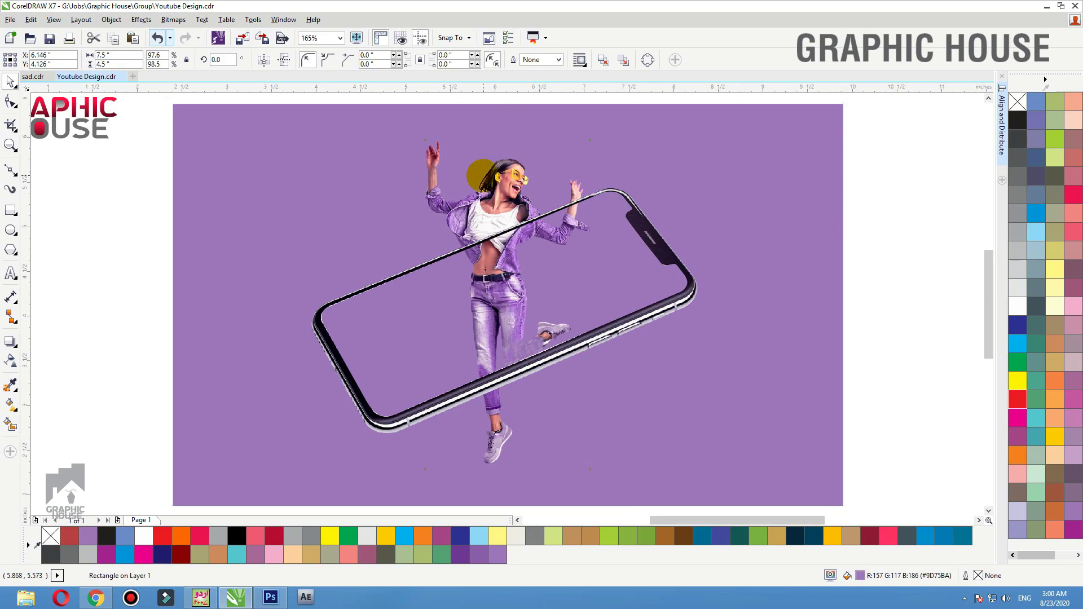
click(478, 160)
key(ctrl+z)
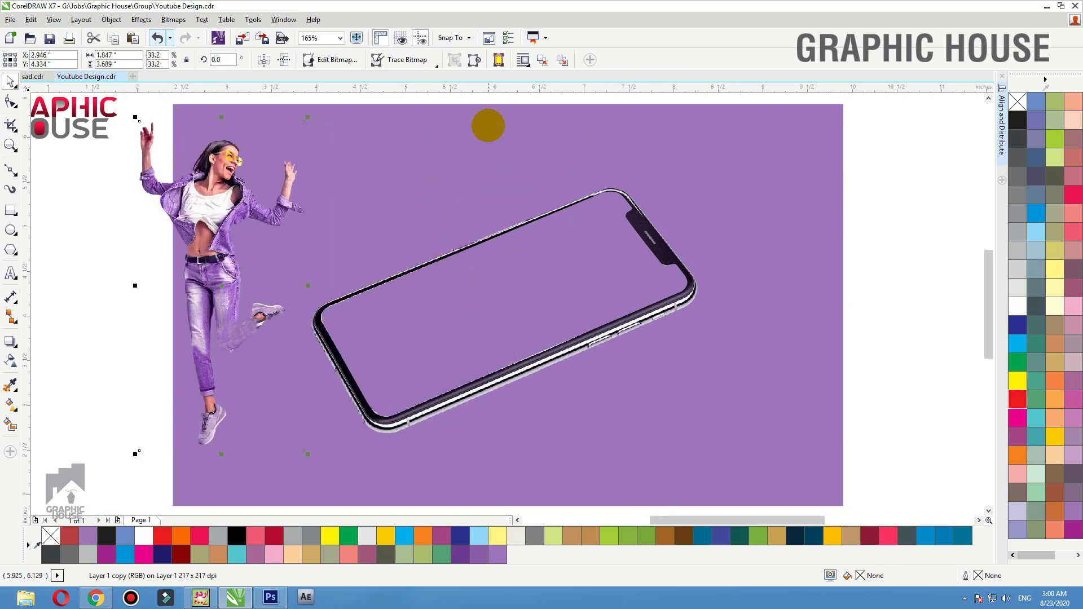
Center the woman both horizontally and vertically on the purple background rectangle
shift+click(488, 125)
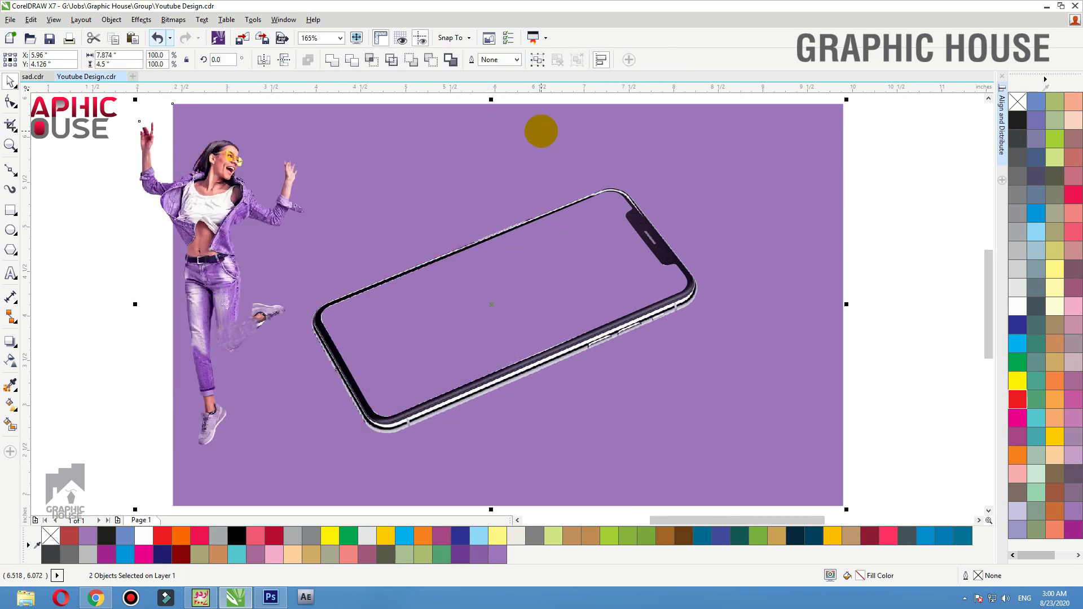
key(c)
key(e)
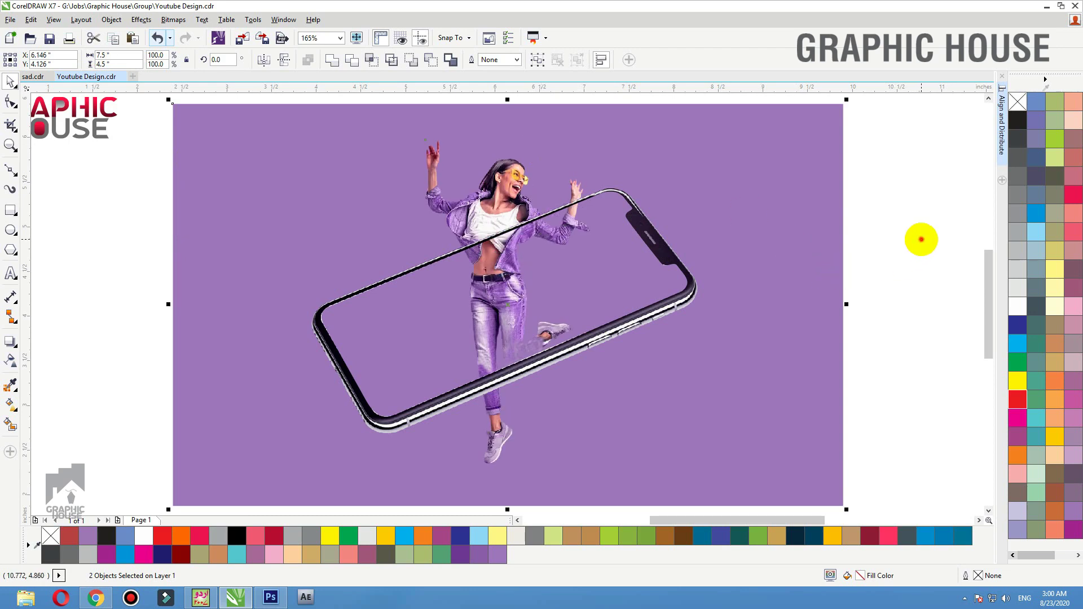
Lower the woman straight down to Y 3.994 inches and scale the phone image down to 36.2%
drag(493, 188, 502, 172)
key(ctrl+z)
click(492, 162)
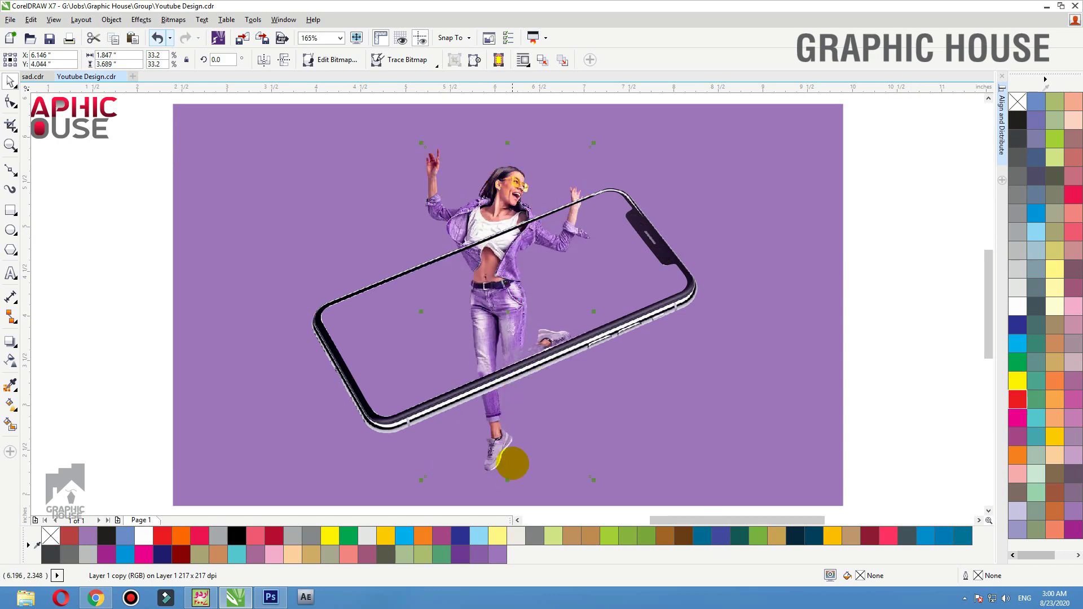
drag(500, 457, 512, 449)
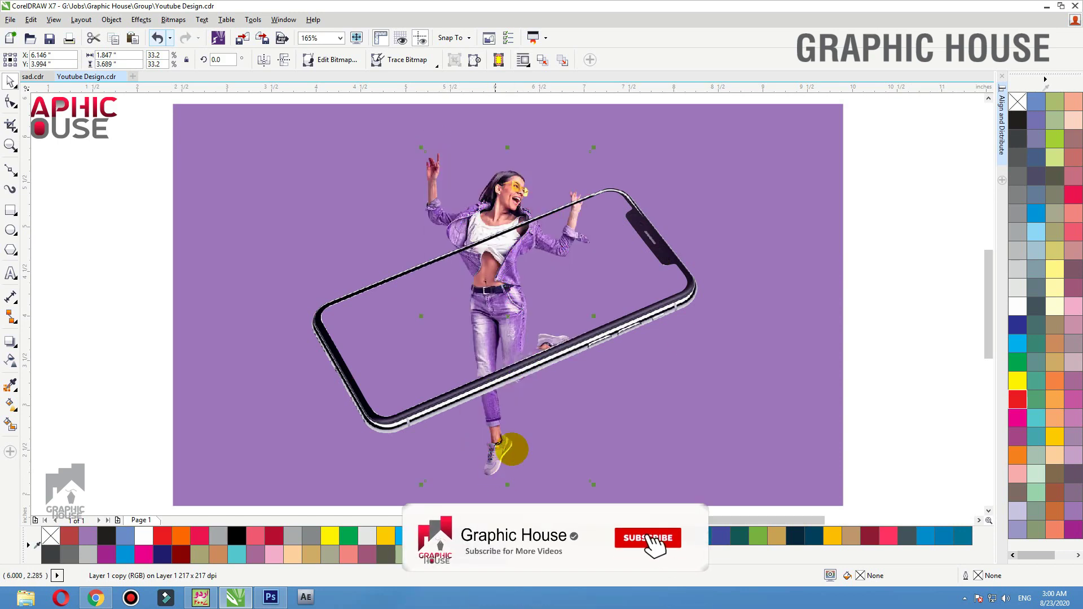
click(699, 187)
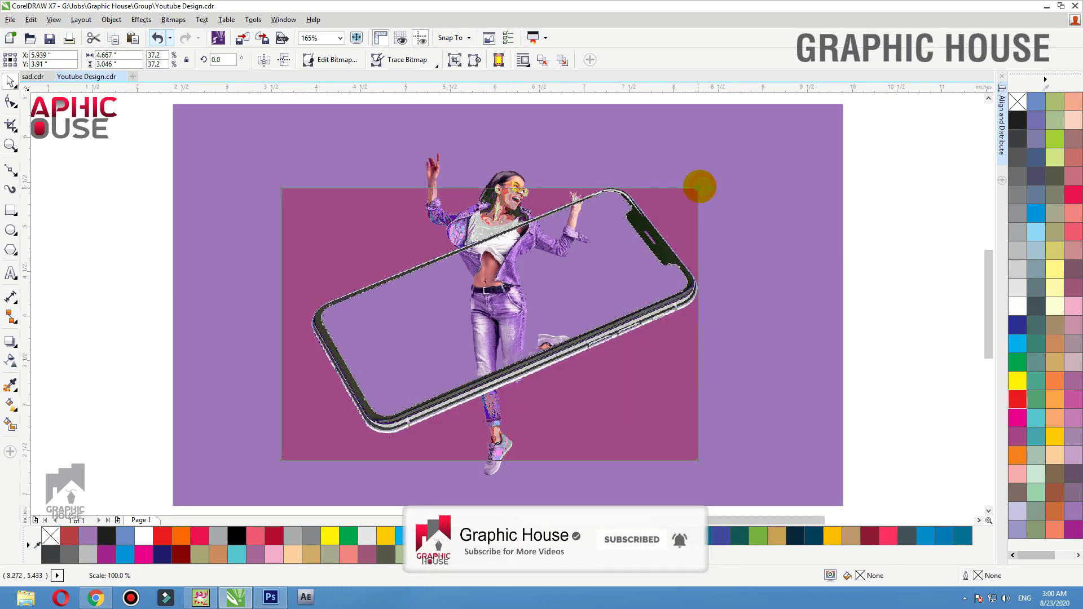
drag(700, 186, 695, 188)
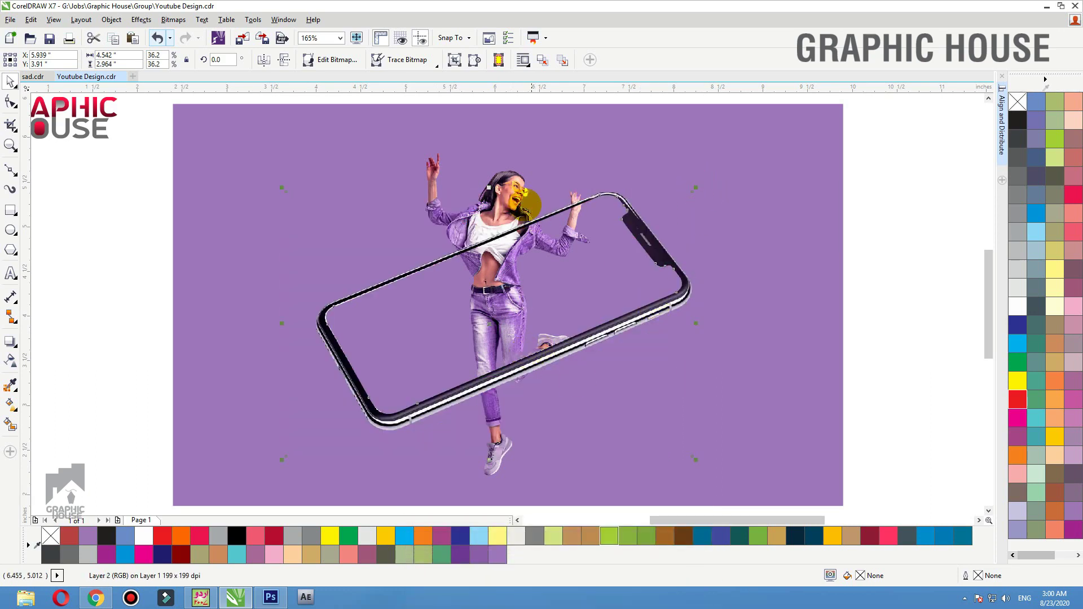
Bring the woman image to the front so she overlaps the phone frame
click(499, 176)
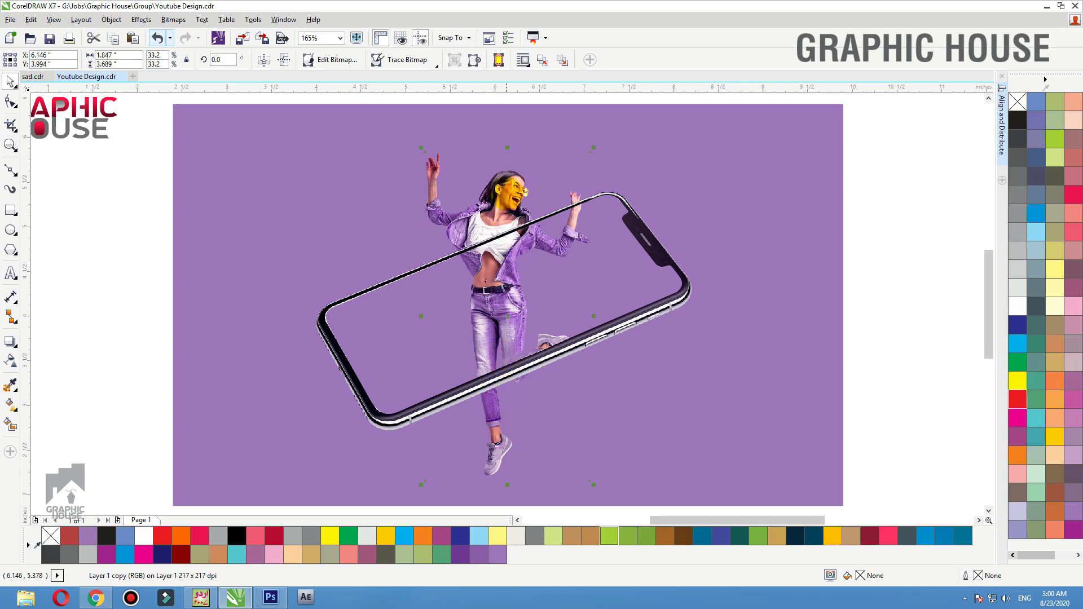
drag(509, 192, 479, 135)
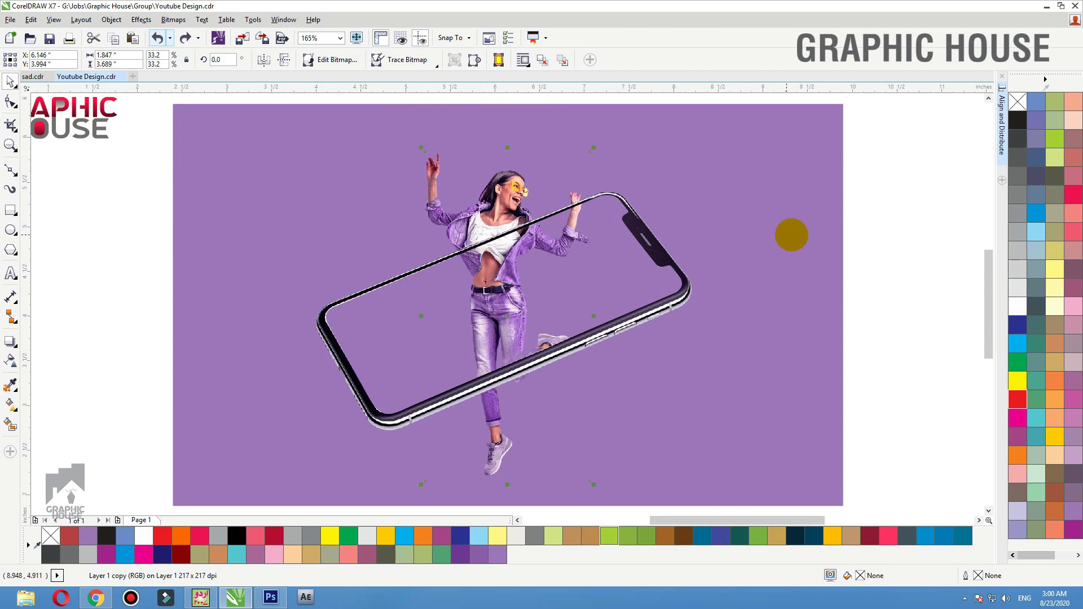
key(shift+Page_Up)
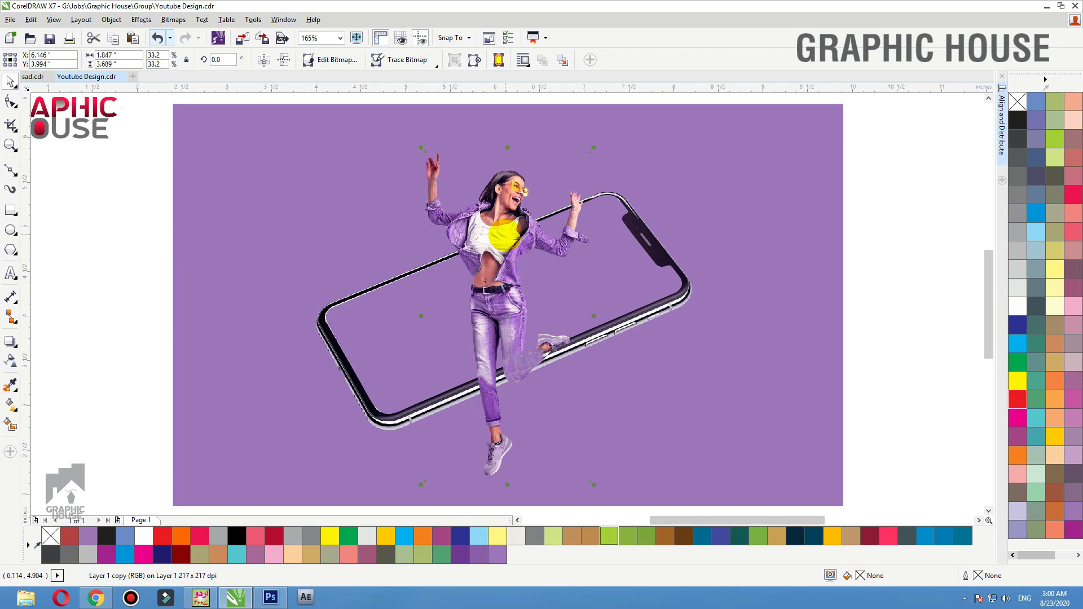
drag(514, 234, 252, 234)
right_click(251, 234)
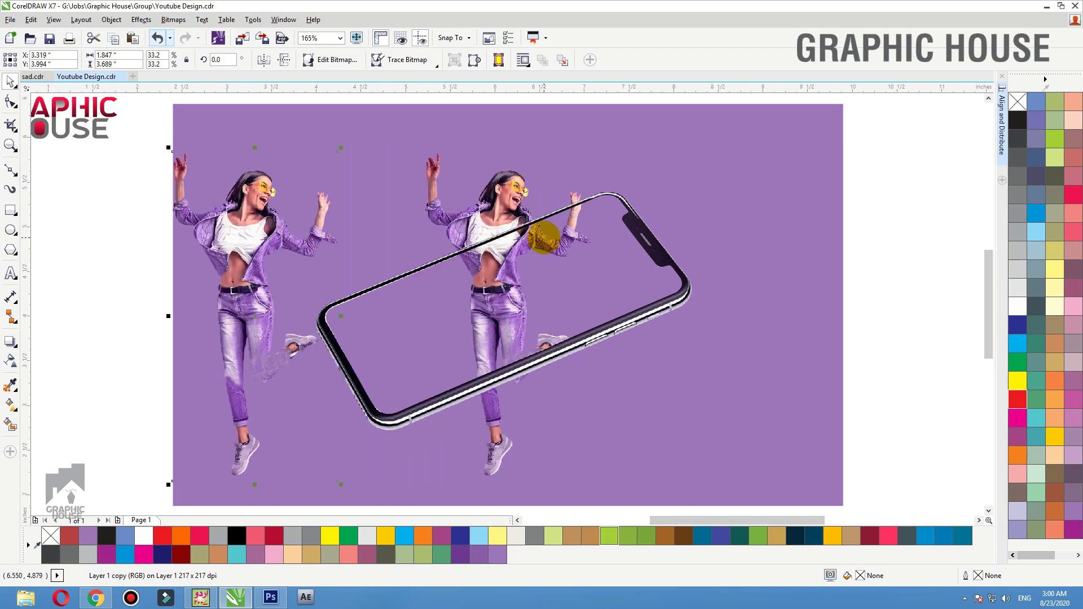
key(ctrl+z)
drag(518, 242, 589, 193)
right_click(590, 194)
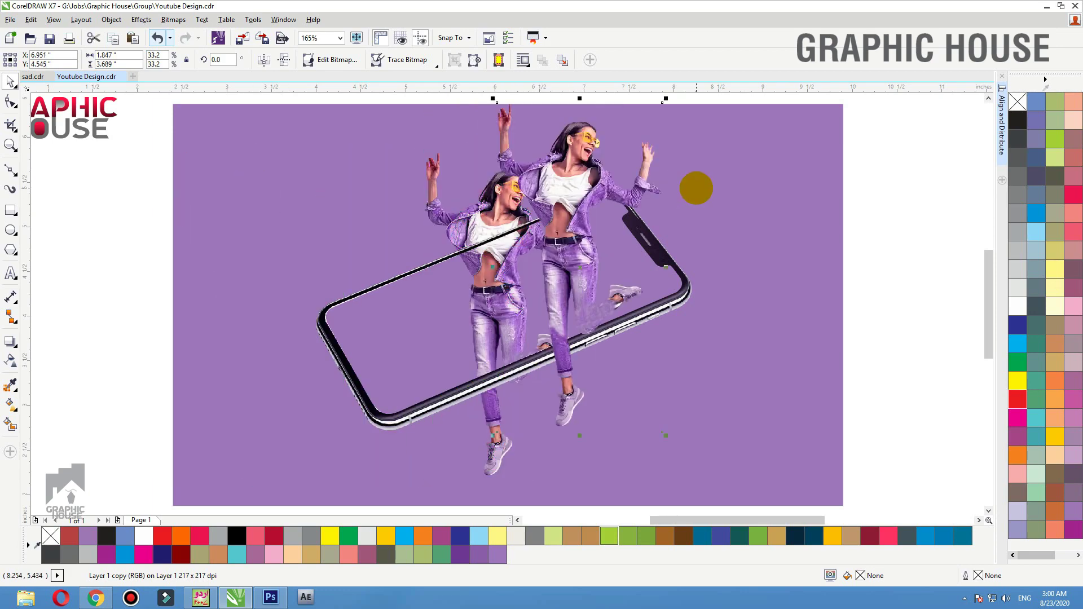
key(ctrl+z)
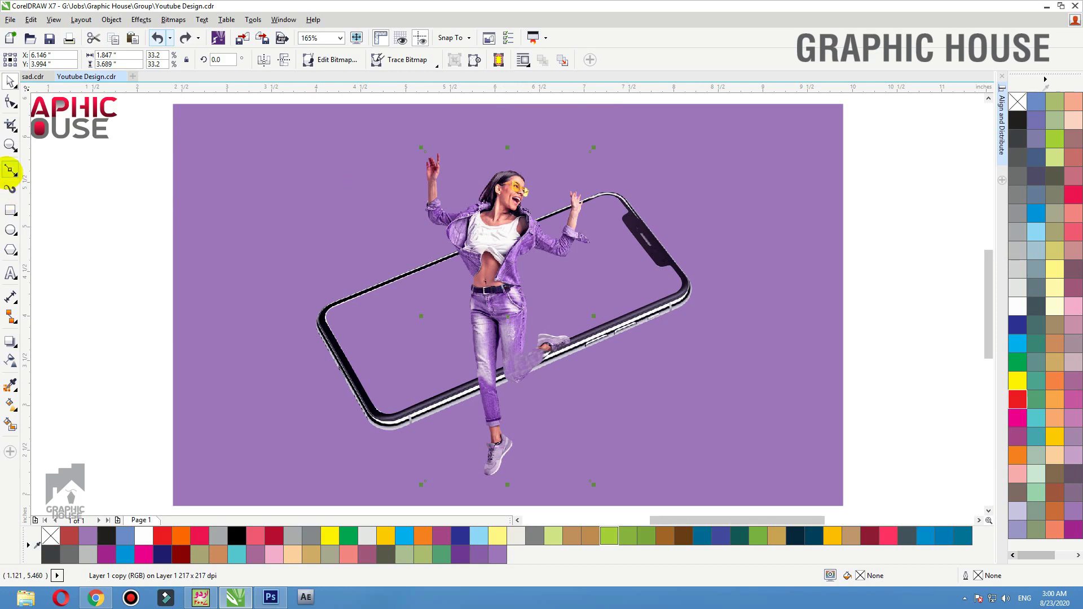
Trim the front woman image below the waist using a temporary rectangle about 4.0 by 2.4 inches, and delete that rectangle
click(10, 210)
drag(763, 281, 404, 464)
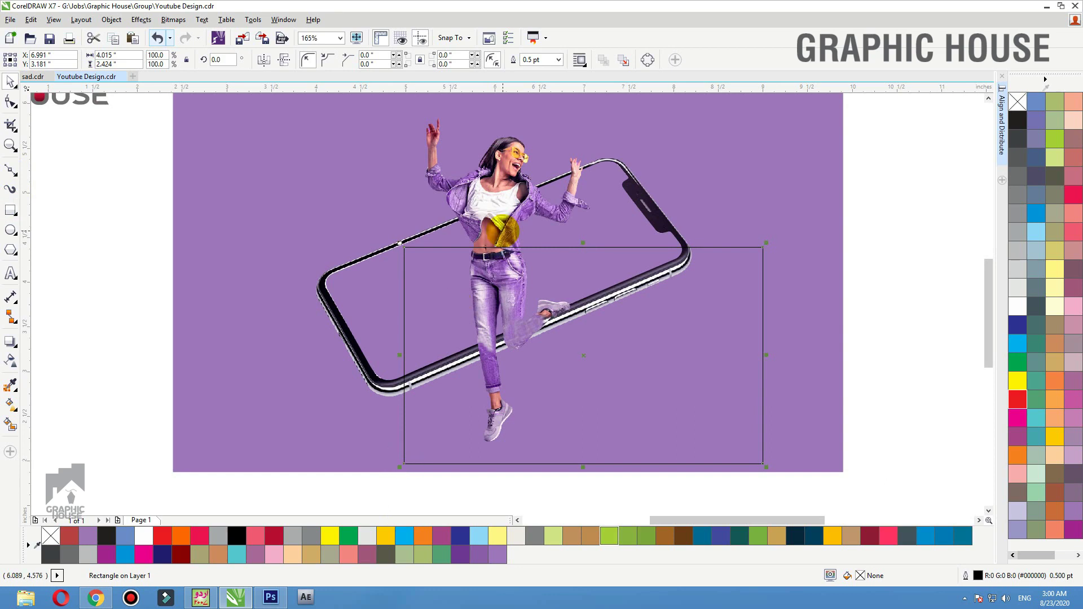
shift+click(509, 202)
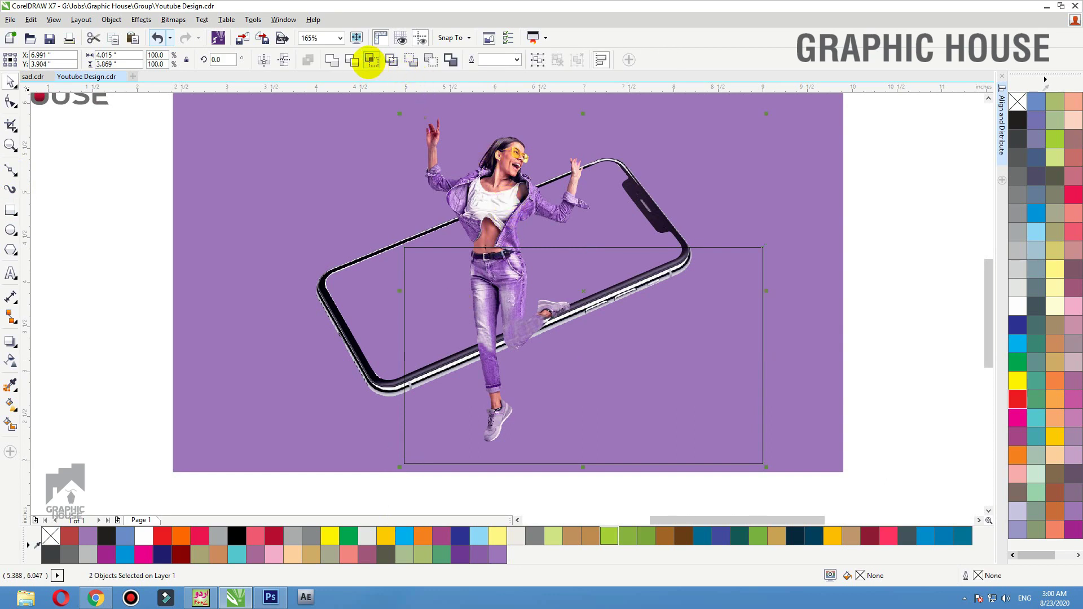
click(354, 61)
click(750, 247)
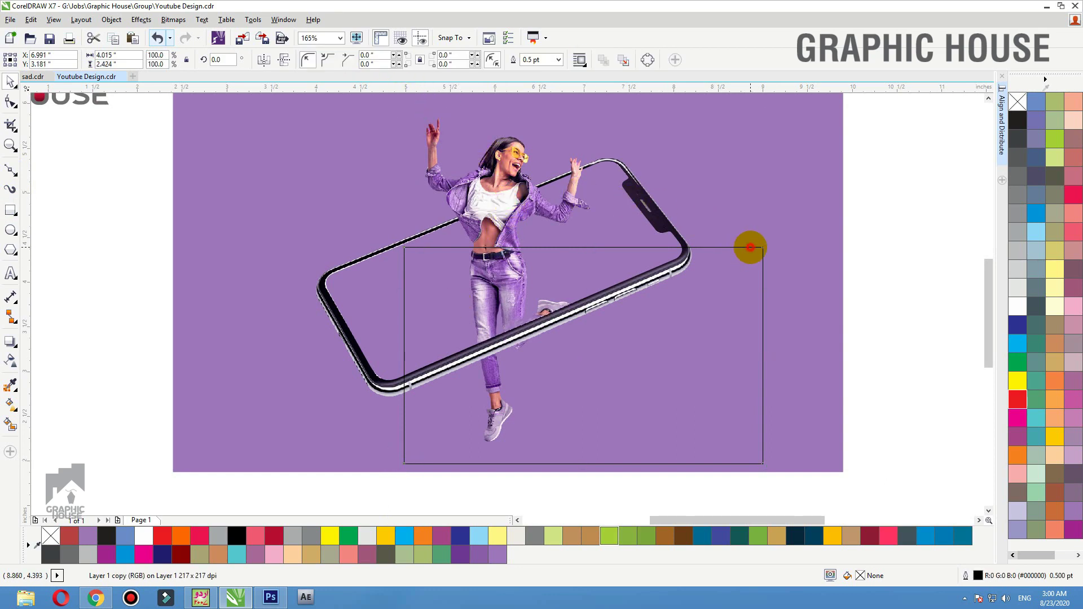
key(Delete)
click(503, 200)
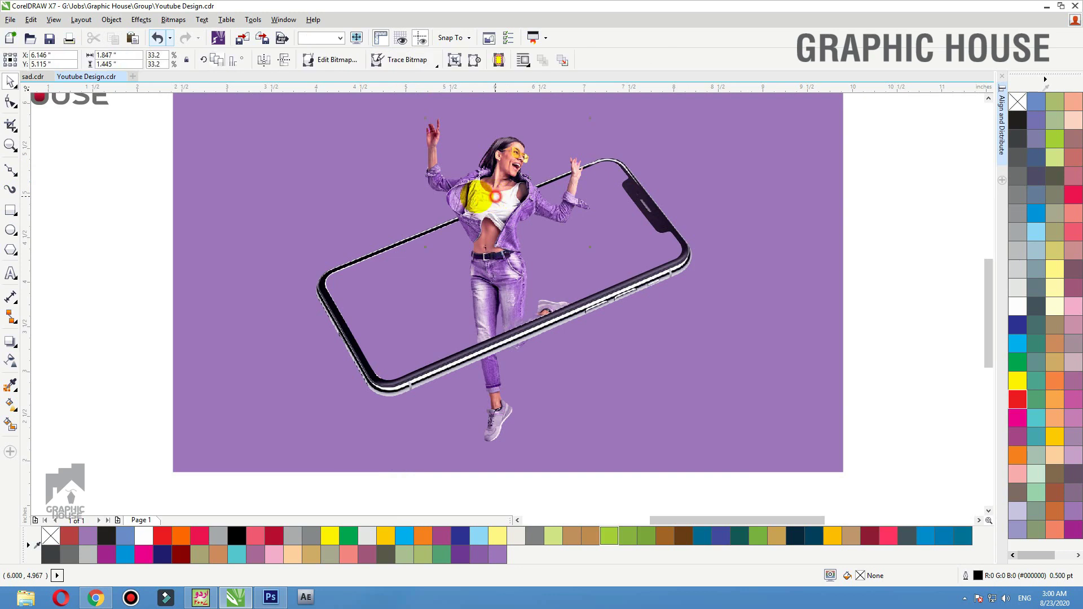
drag(496, 201, 277, 196)
key(ctrl+z)
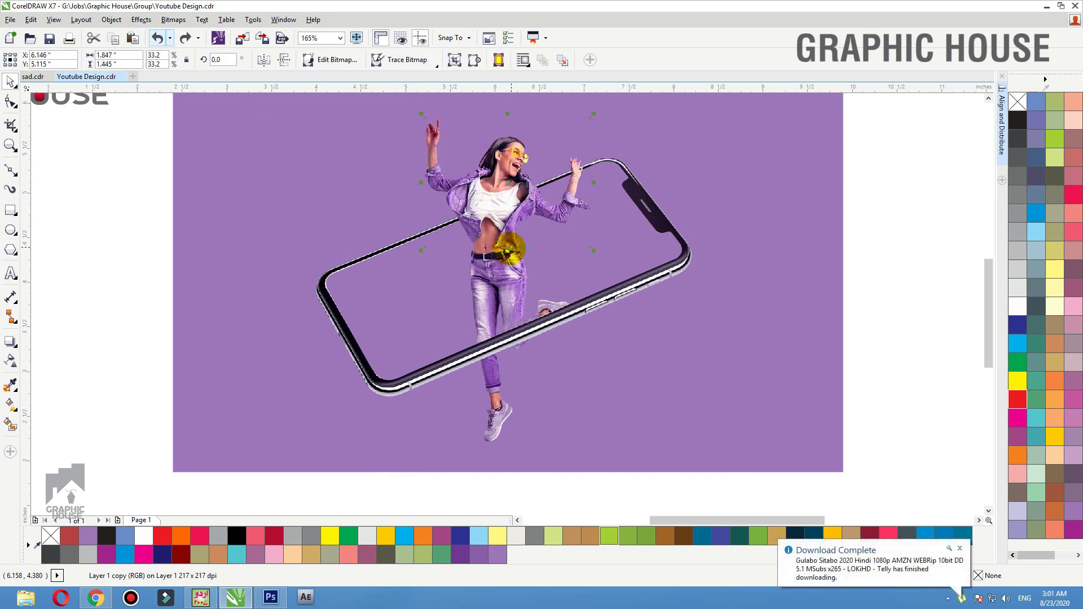
click(959, 548)
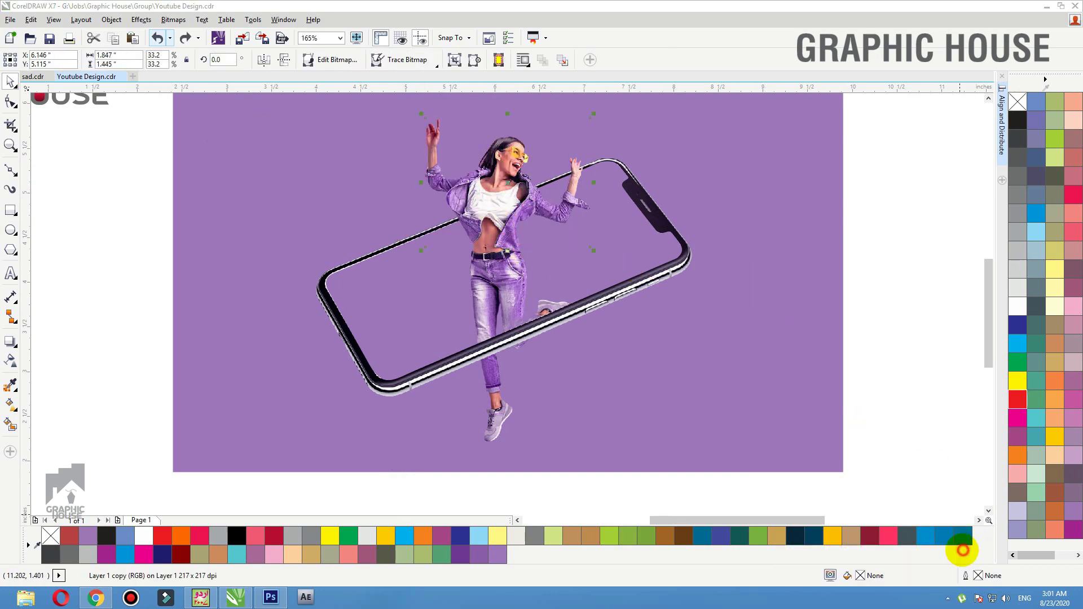
click(936, 362)
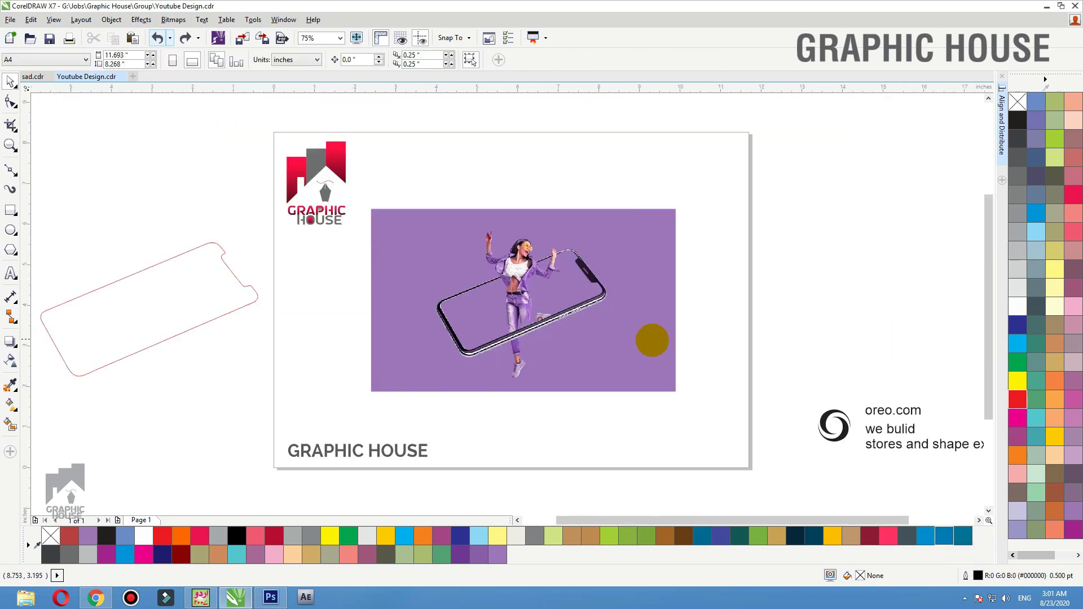
scroll(533, 324, down, 3)
click(794, 354)
scroll(652, 340, up, 3)
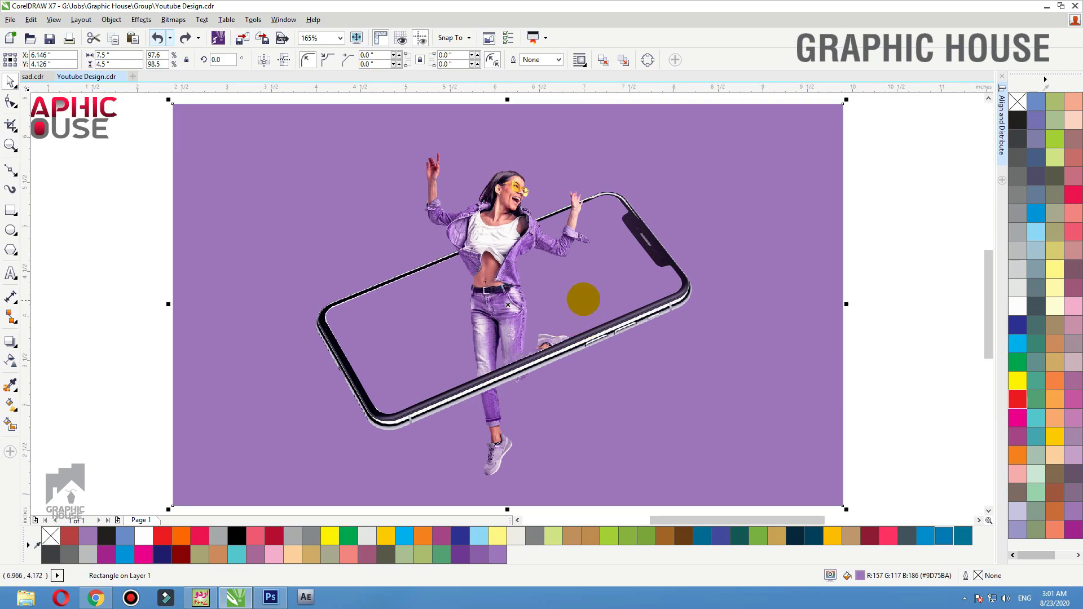
Move the circular logo, the oreo.com text and the tagline together to just beneath the purple rectangle
scroll(583, 299, down, 4)
click(787, 398)
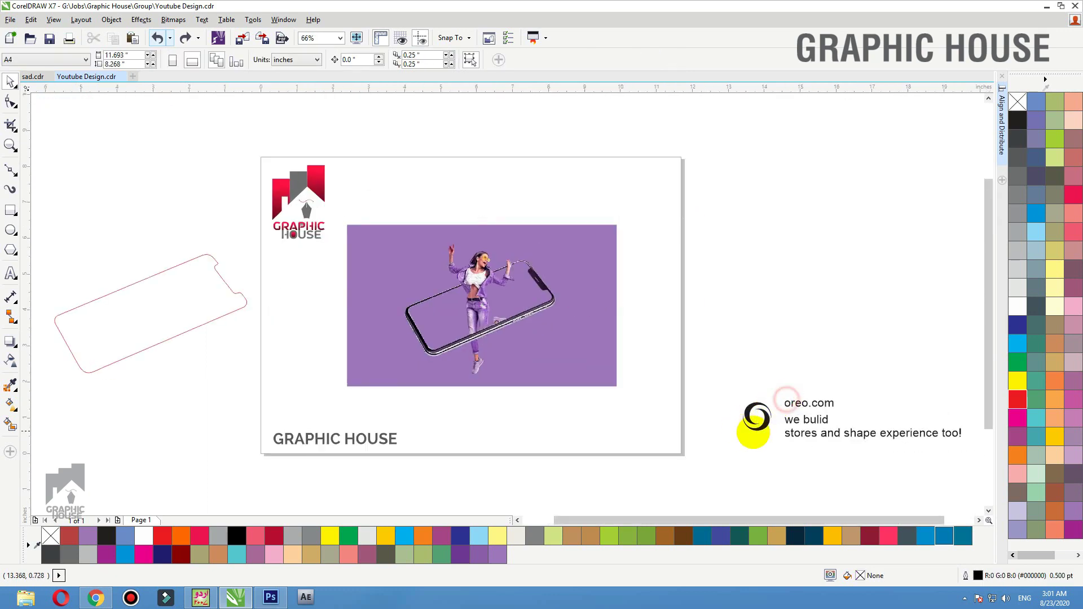
drag(730, 340, 550, 388)
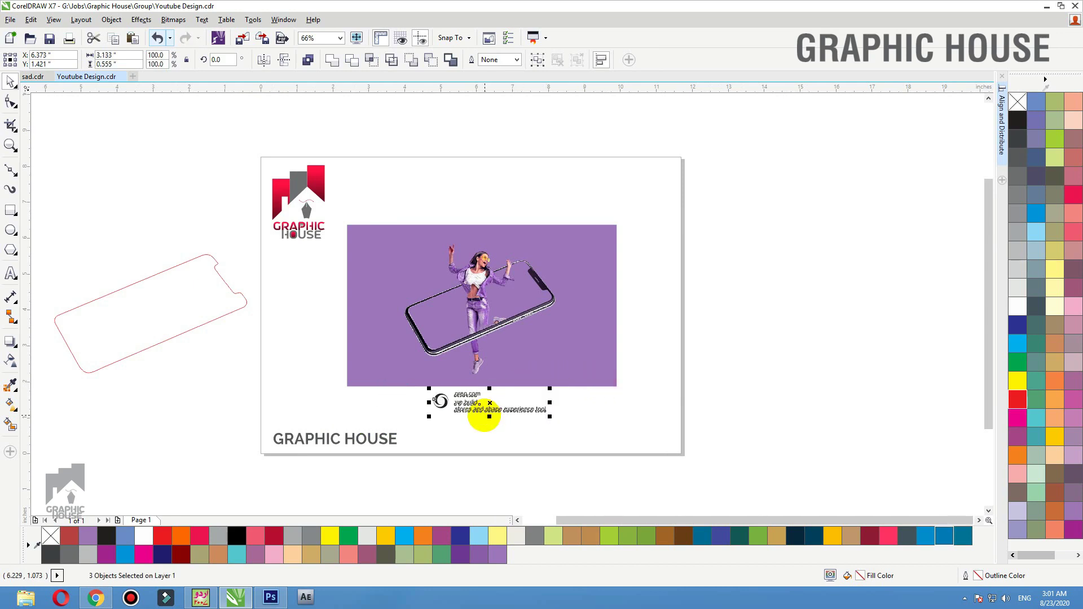
drag(484, 417, 476, 415)
drag(662, 420, 329, 198)
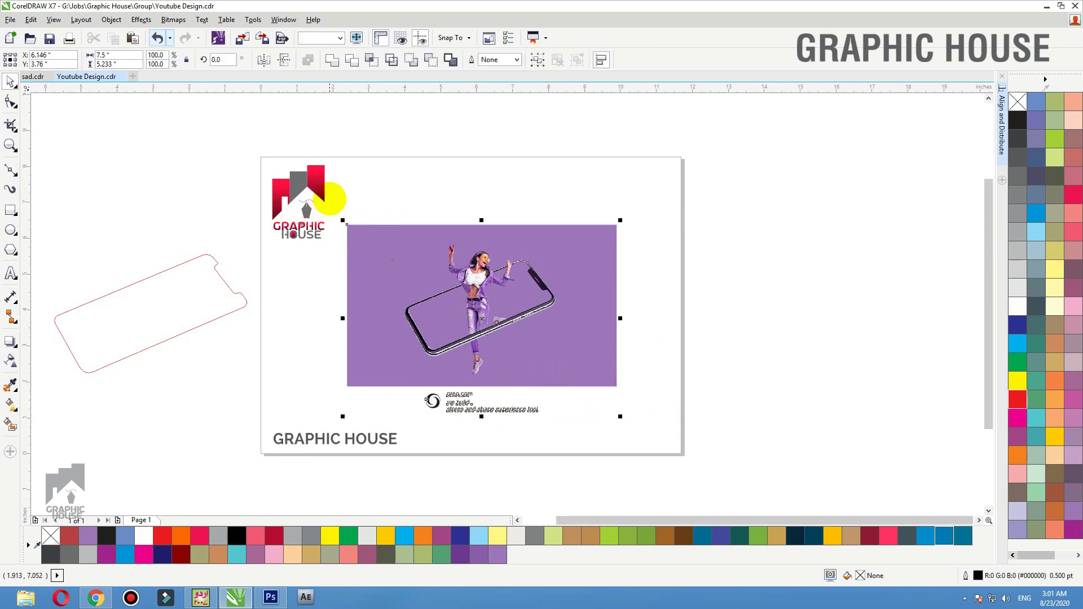
key(shift+F2)
click(822, 239)
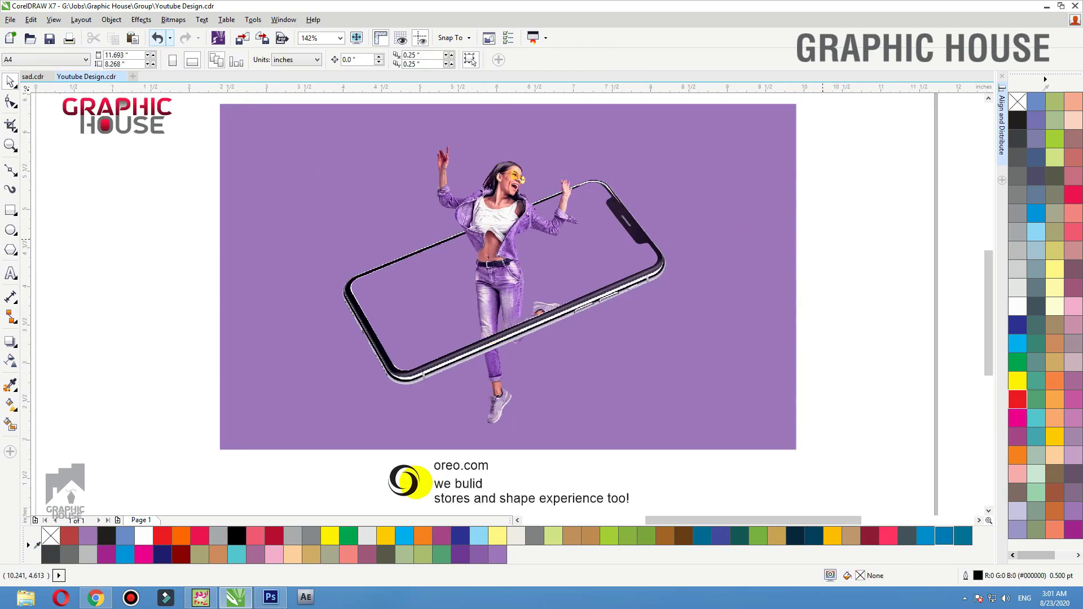
Shift the circular logo slightly up and closer to the oreo.com text
click(412, 491)
shift+click(439, 468)
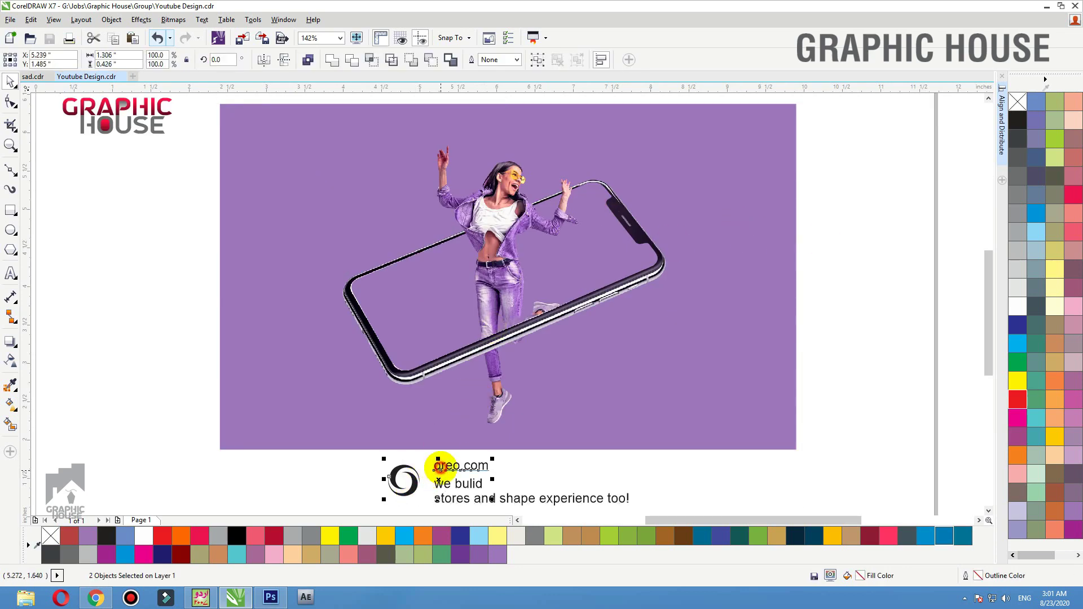
click(426, 500)
click(414, 486)
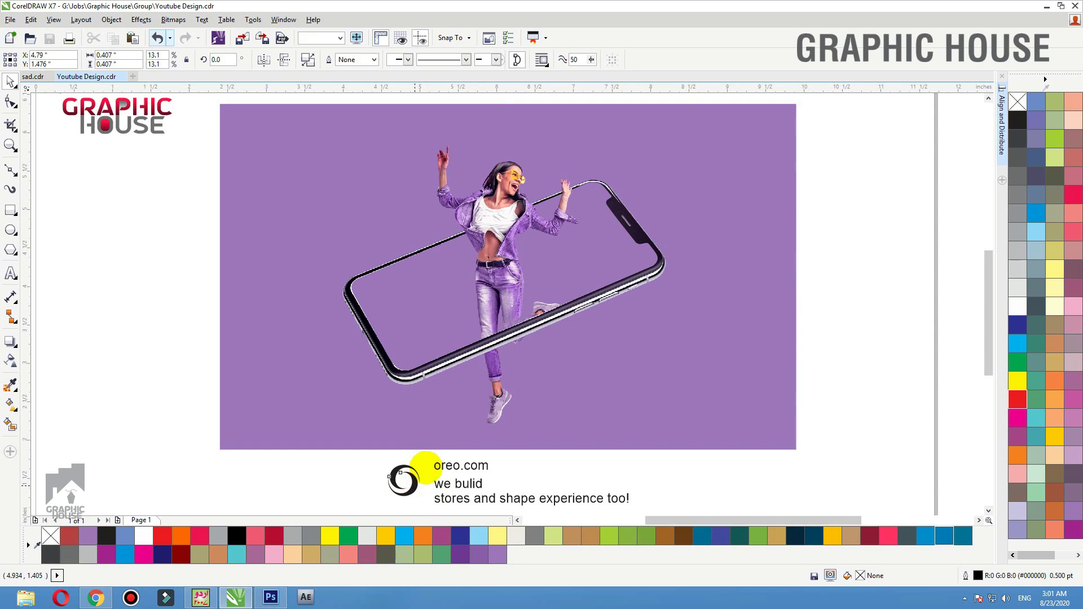
drag(418, 466, 424, 467)
Set the font of the oreo.com text and the tagline to Roboto Condensed
click(449, 467)
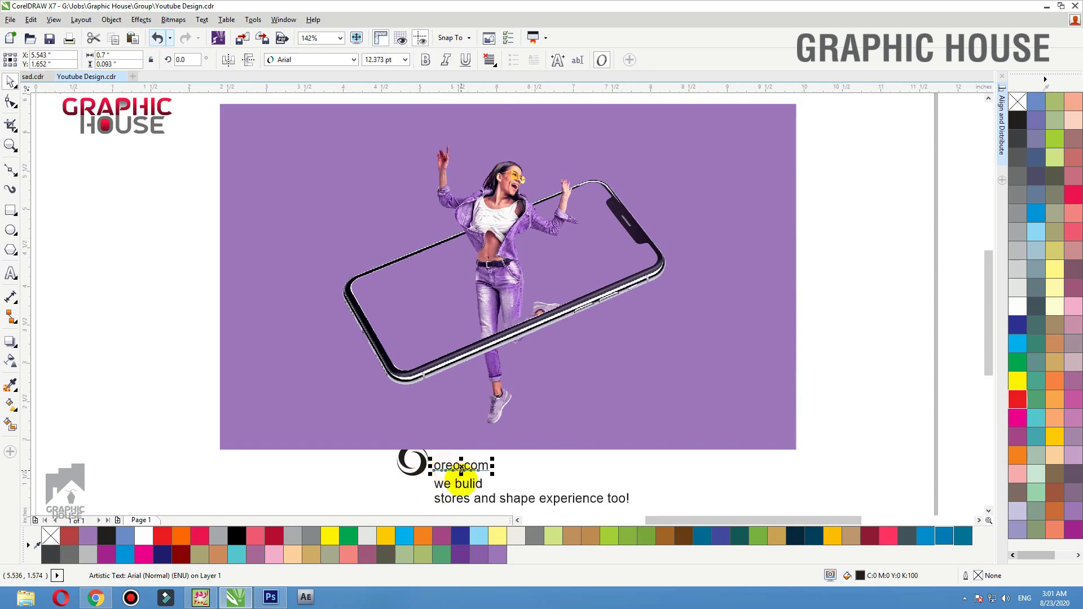
shift+click(460, 494)
click(314, 59)
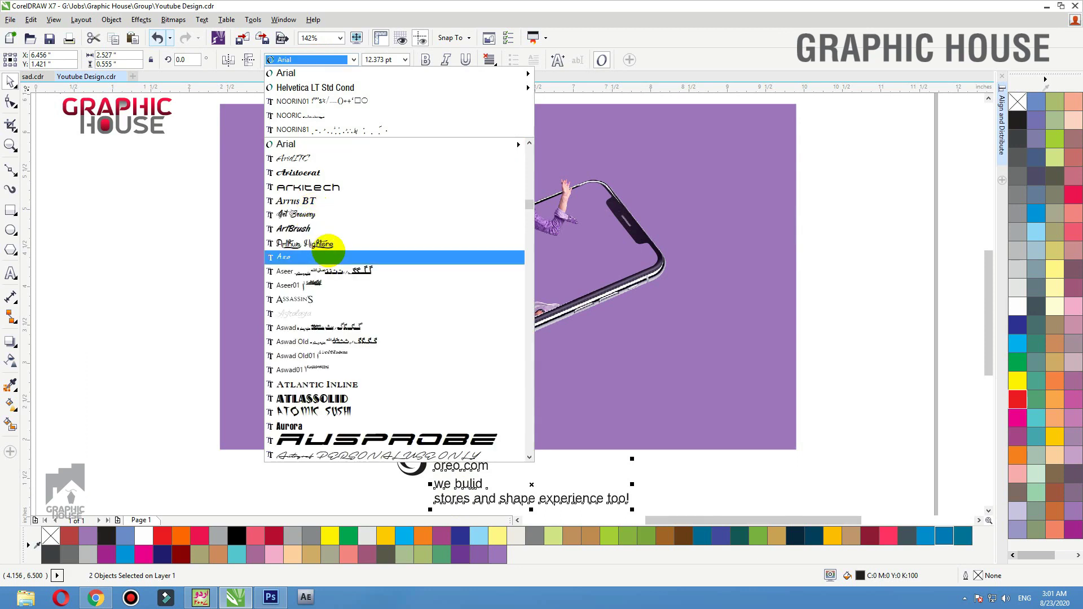
text(Roboto Condensed)
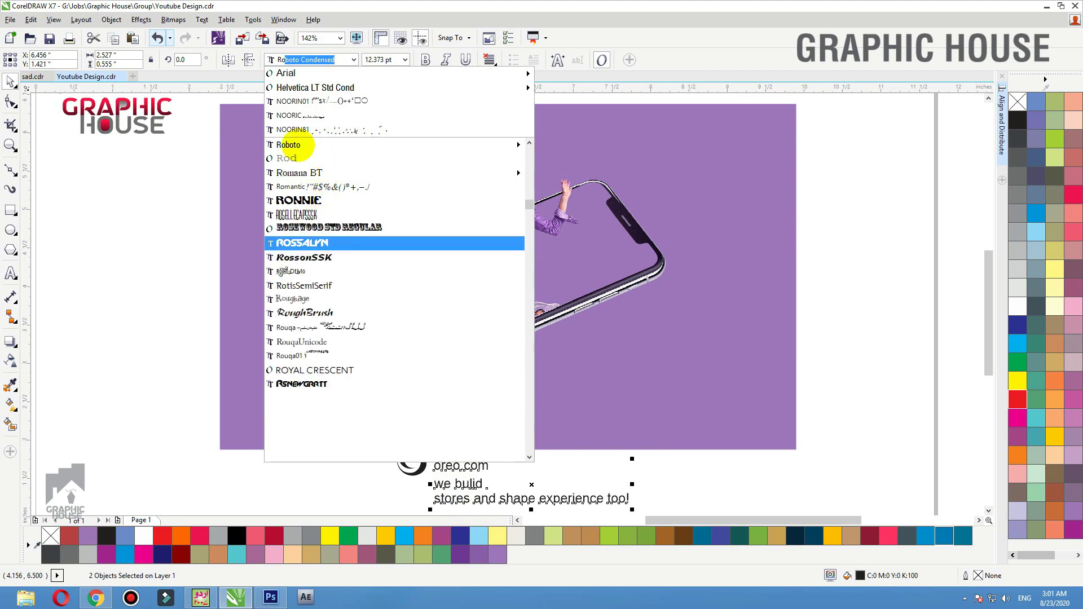
click(289, 145)
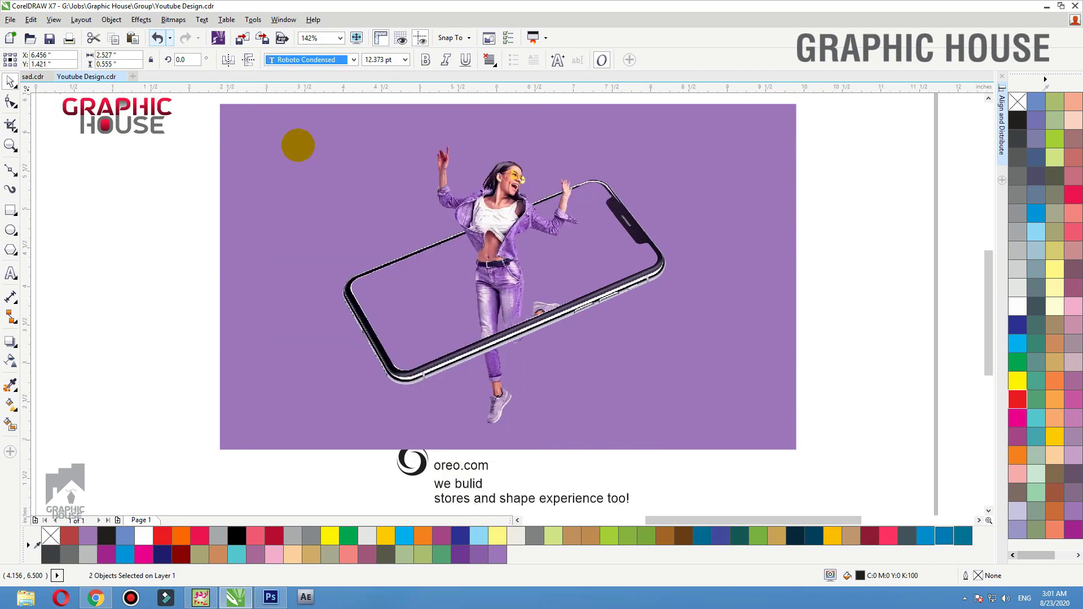
click(534, 478)
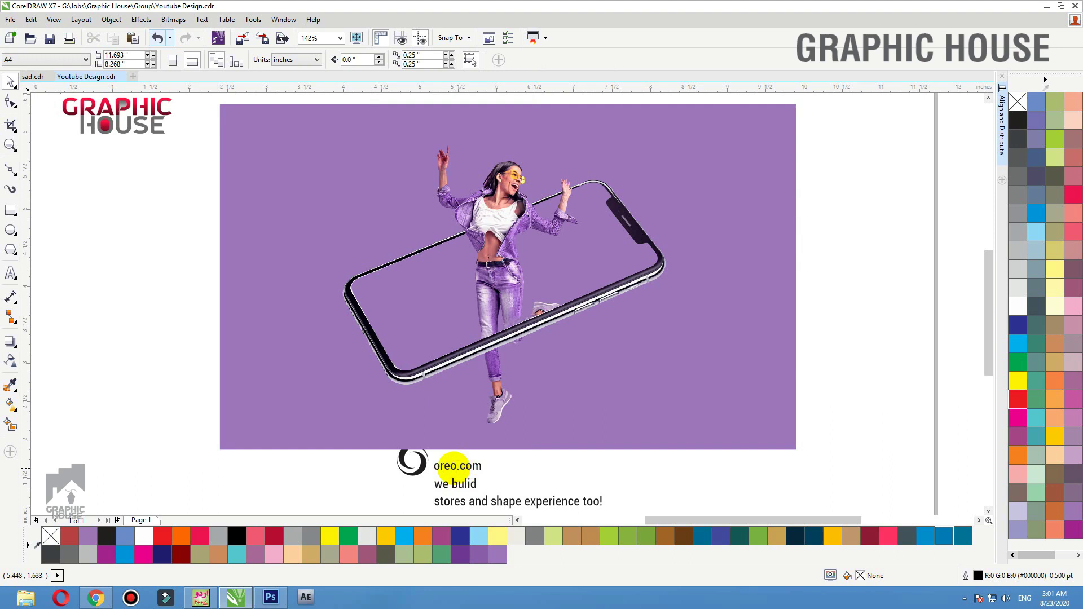
Center the oreo.com text vertically on the circular logo and move both into the purple rectangle's lower-left corner
click(454, 467)
shift+click(407, 463)
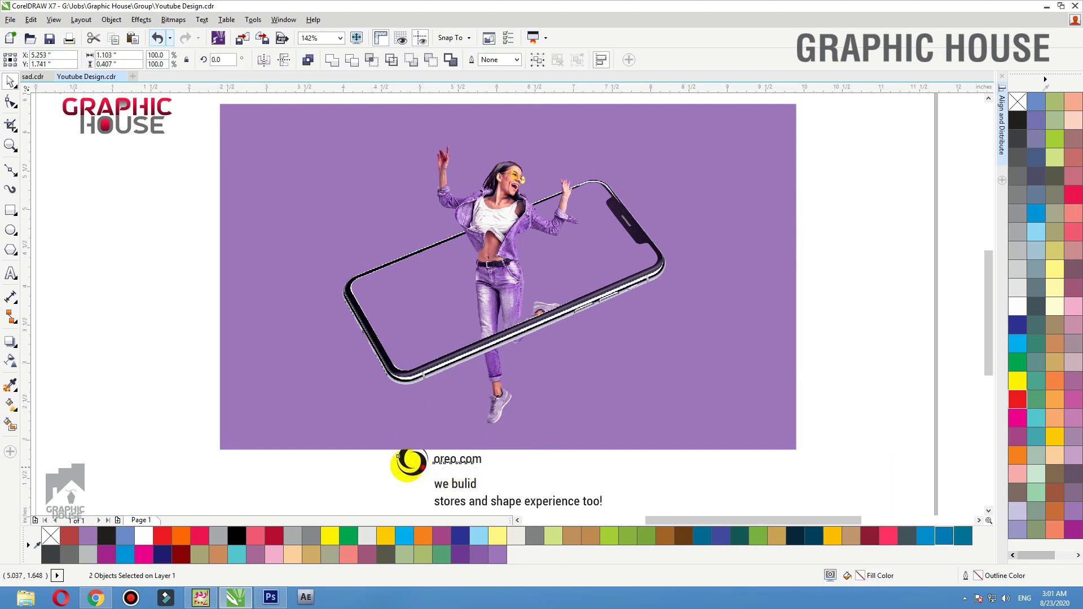
drag(398, 455, 276, 418)
key(ctrl+z)
Add a one-step inside contour to the purple rectangle with an offset of about 0.196 inches
click(274, 323)
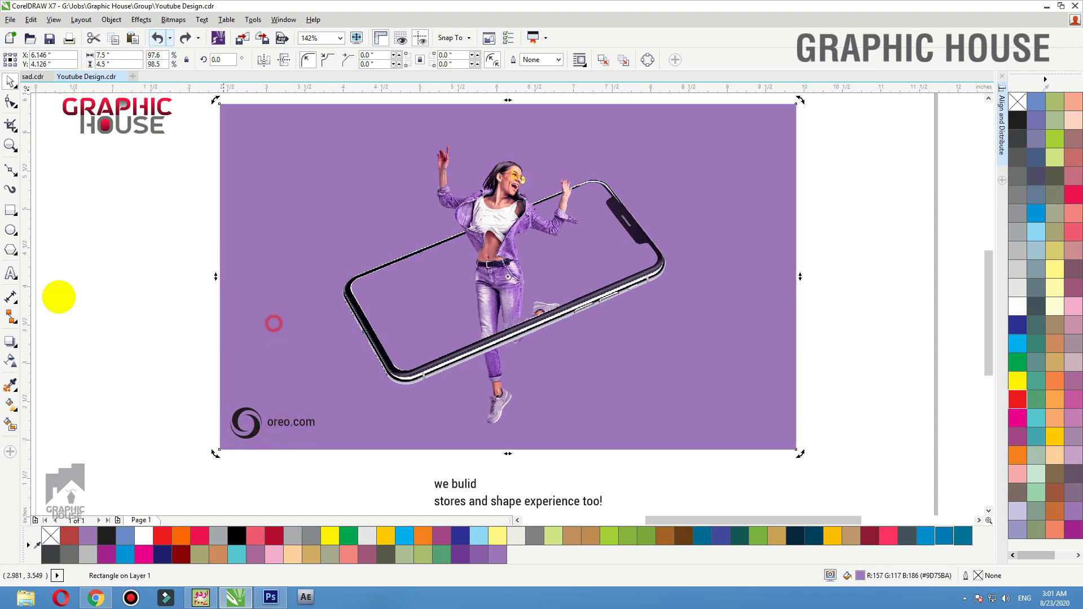
click(16, 347)
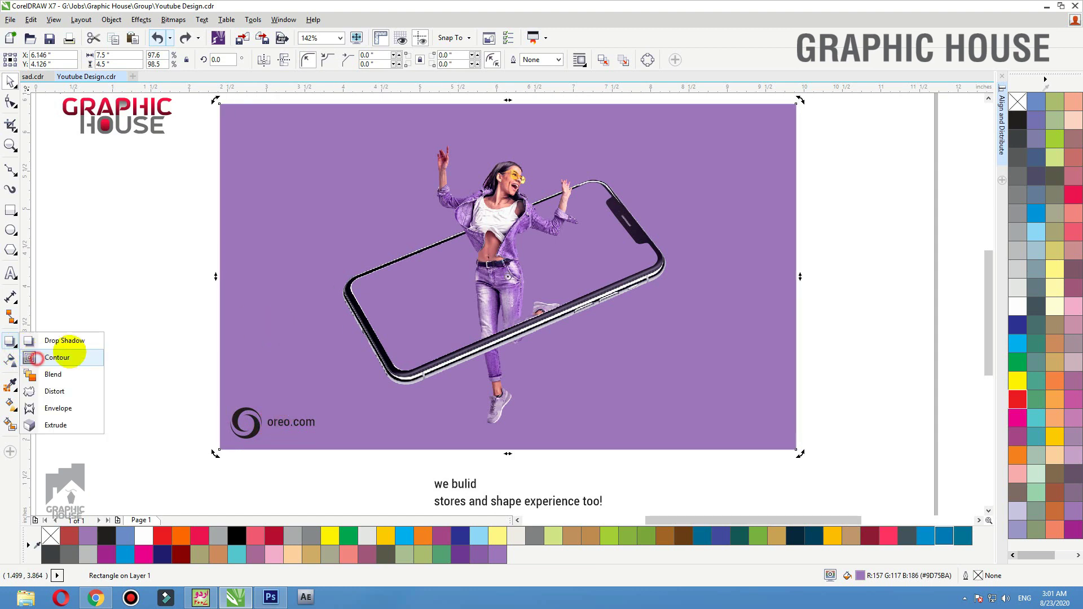
click(67, 350)
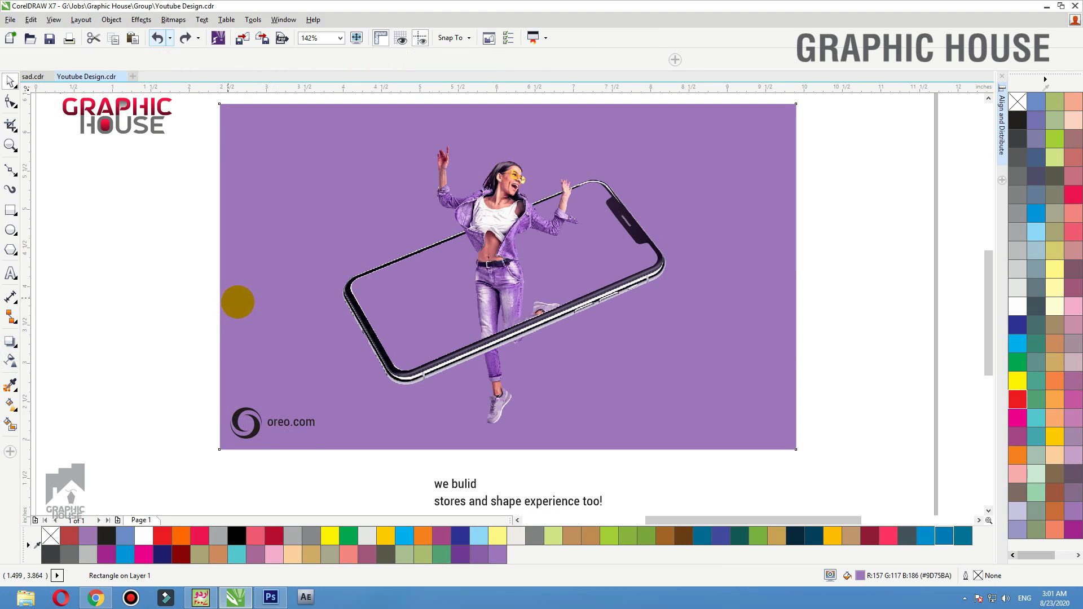
drag(237, 303, 234, 276)
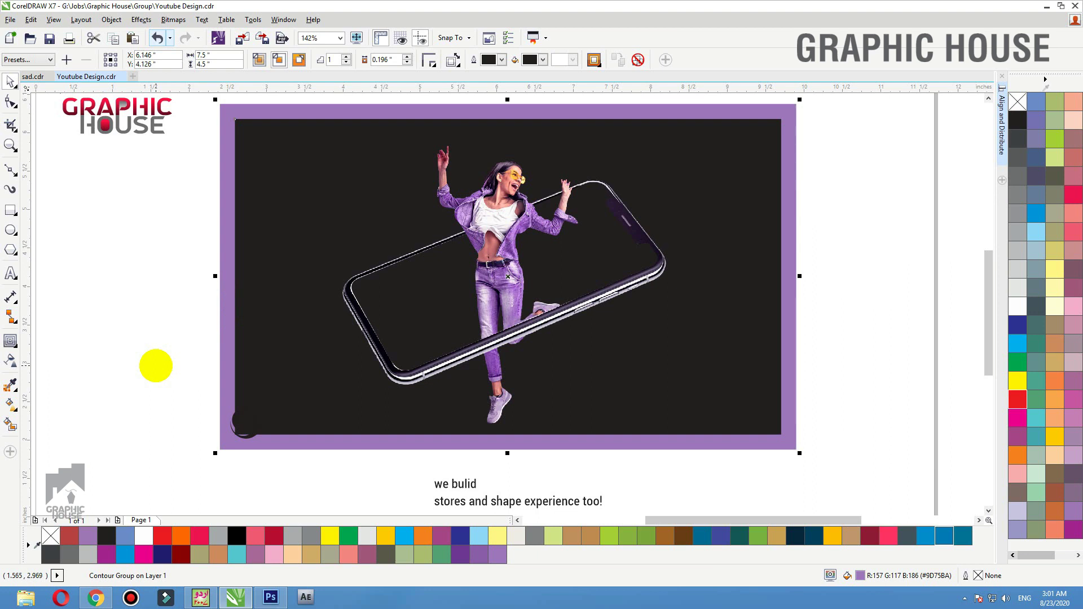
Break the contour apart and give the inner rectangle no fill and a white hairline outline
click(308, 432)
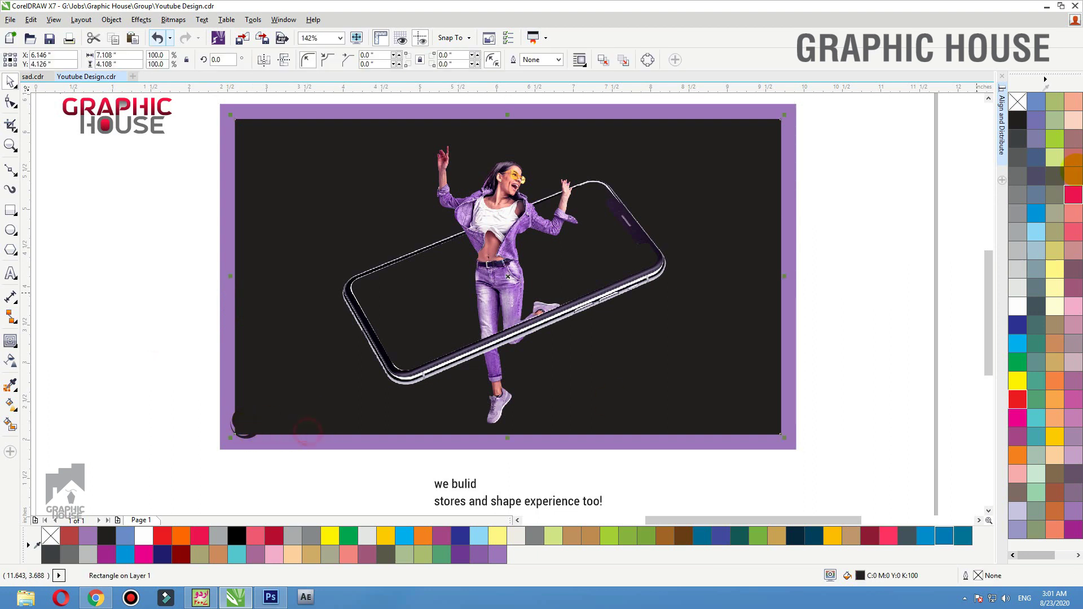
right_click(1017, 120)
click(1017, 102)
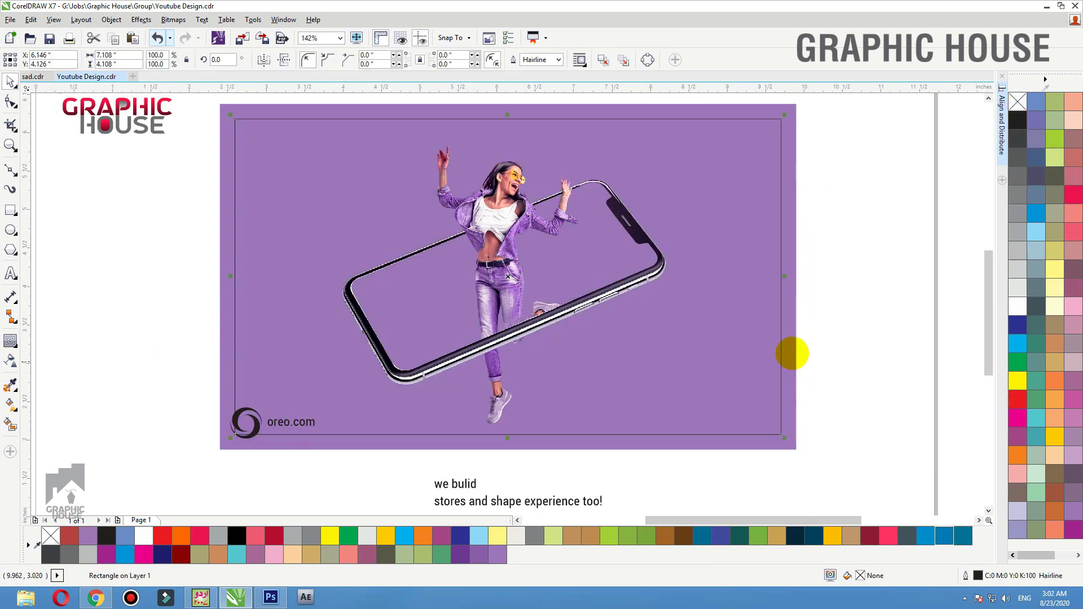
right_click(1015, 307)
Shrink the circular logo to suit the oreo.com text and tuck both inside the white frame's lower-left corner, about 0.836 inches wide together
drag(152, 487, 321, 404)
scroll(164, 461, up, 3)
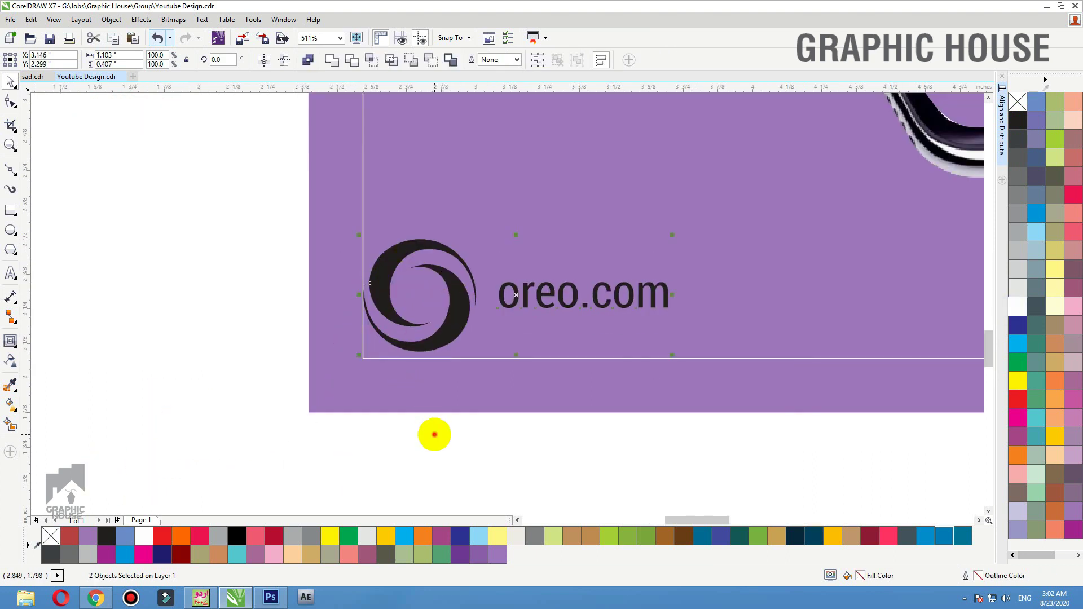
click(434, 434)
drag(463, 307, 452, 240)
drag(496, 302, 411, 329)
shift+click(436, 304)
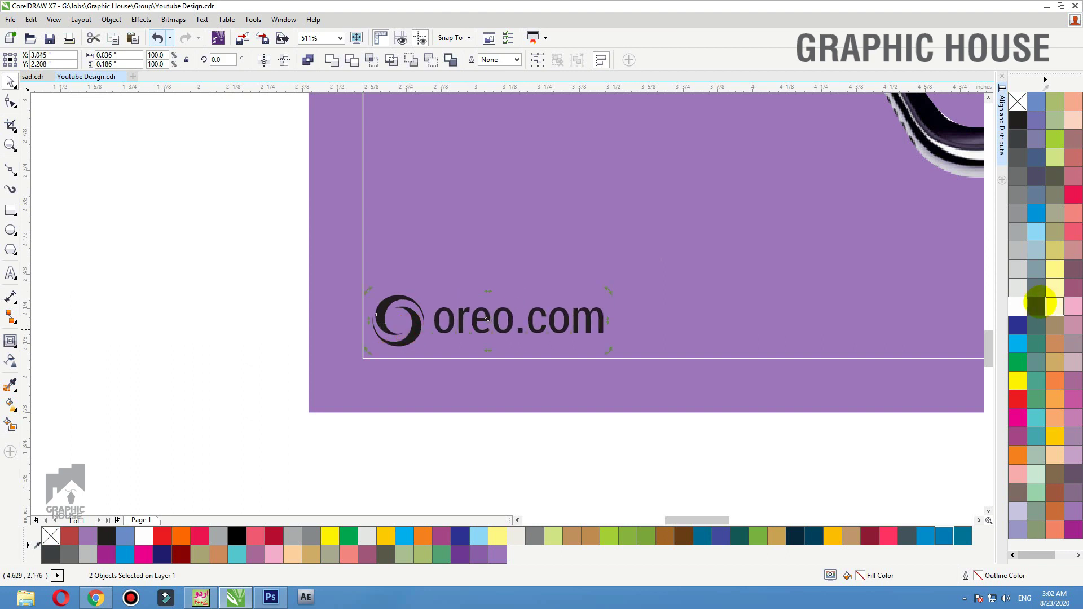
Fill the logo and the oreo.com text with white and scale them together to 109%
click(1018, 306)
click(628, 374)
key(shift+F2)
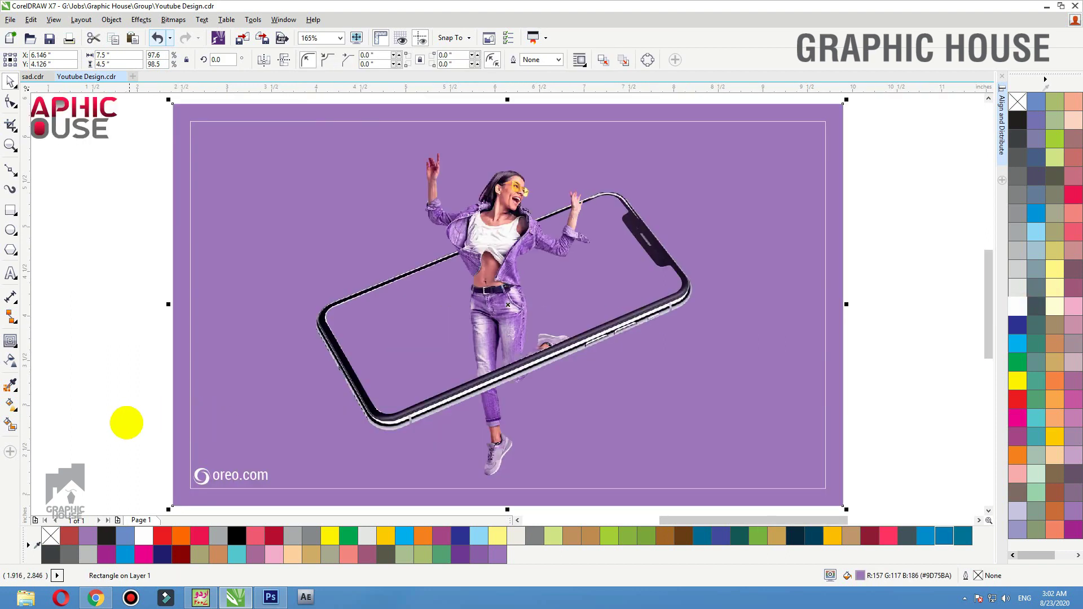
drag(126, 423, 278, 491)
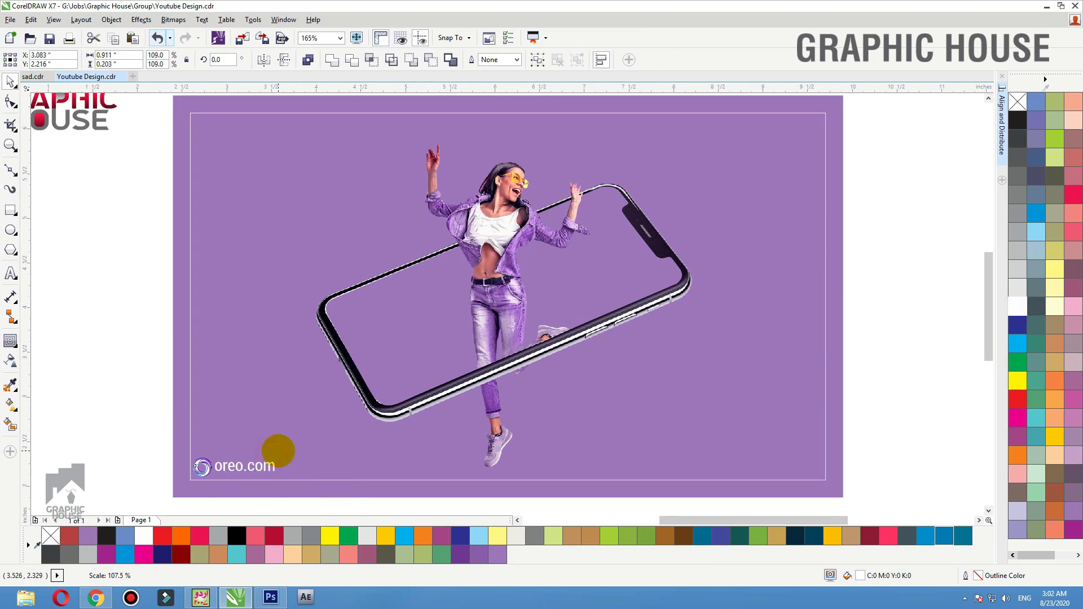
click(139, 438)
Move the two-line tagline onto the purple rectangle, into the lower-right area below the phone
scroll(621, 334, down, 2)
key(F4)
click(686, 445)
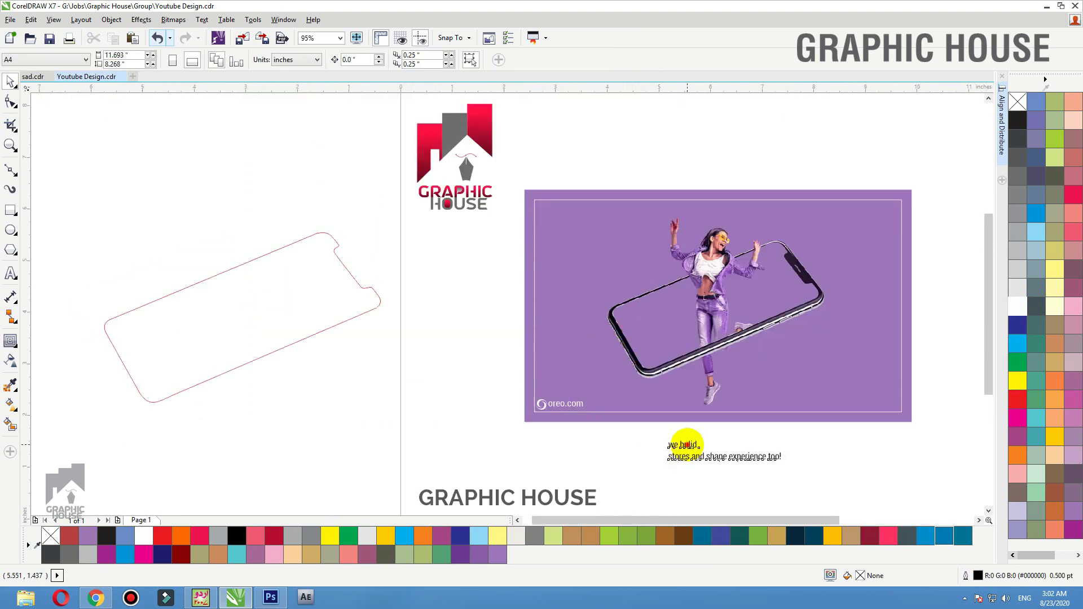
drag(704, 455, 790, 386)
drag(509, 201, 829, 382)
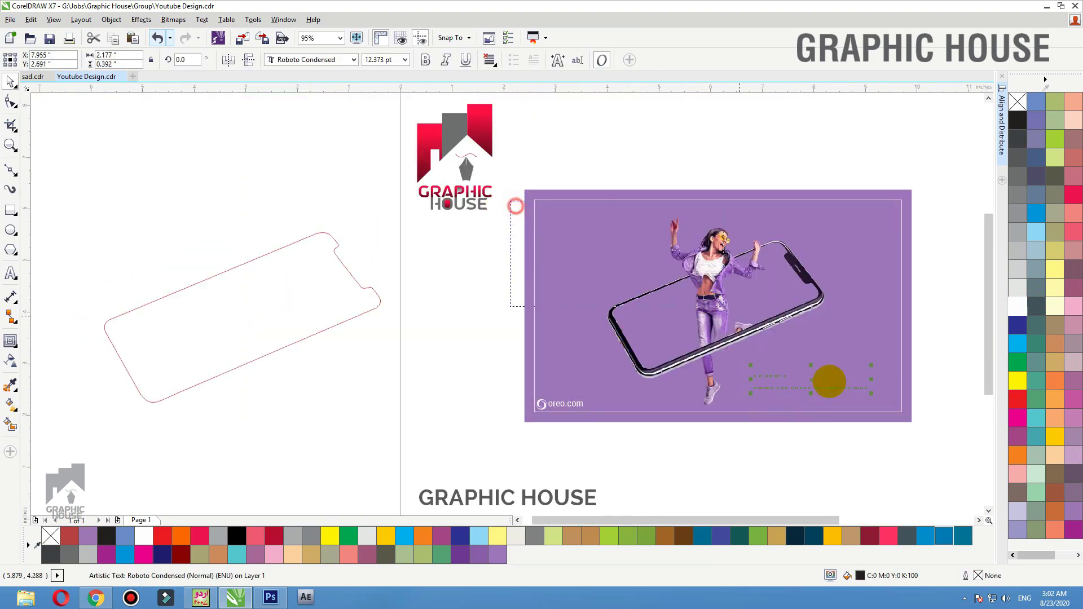
Change the two-line tagline to title case so that every word starts with a capital letter
scroll(940, 425, up, 1)
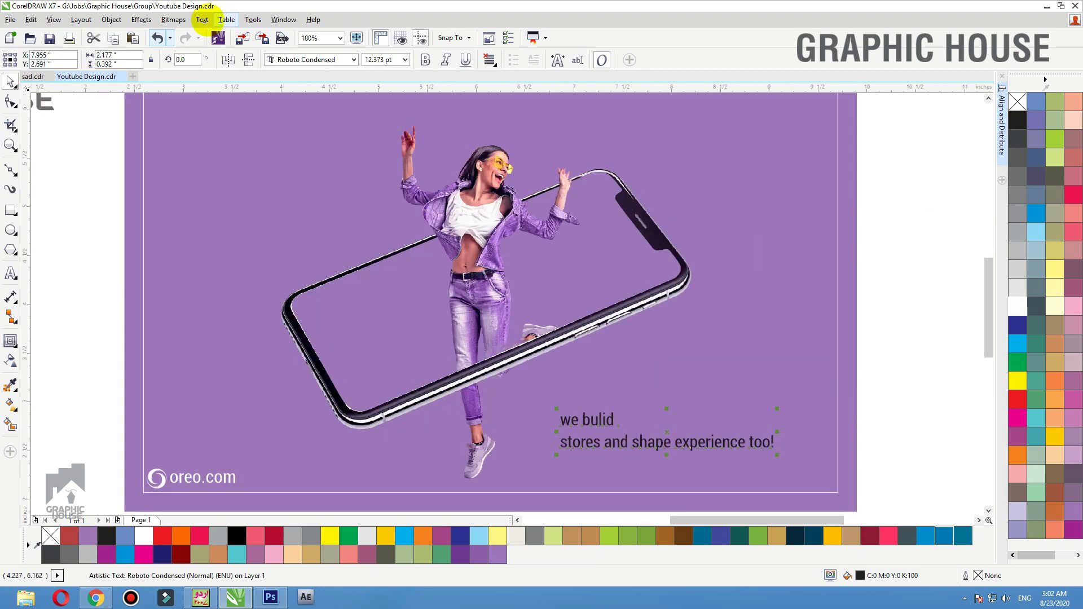
click(200, 20)
click(246, 378)
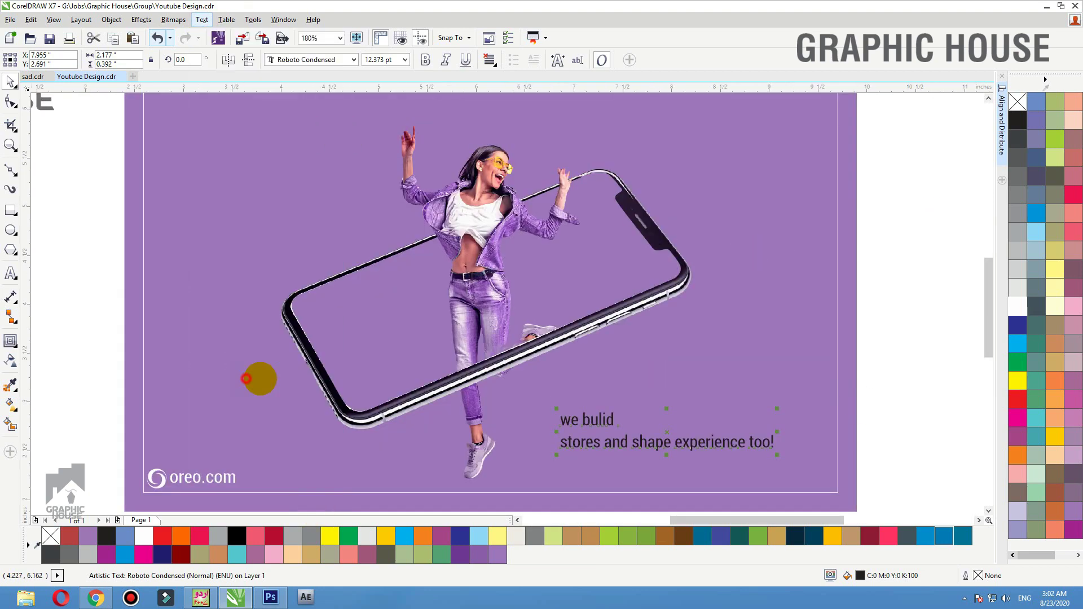
click(488, 337)
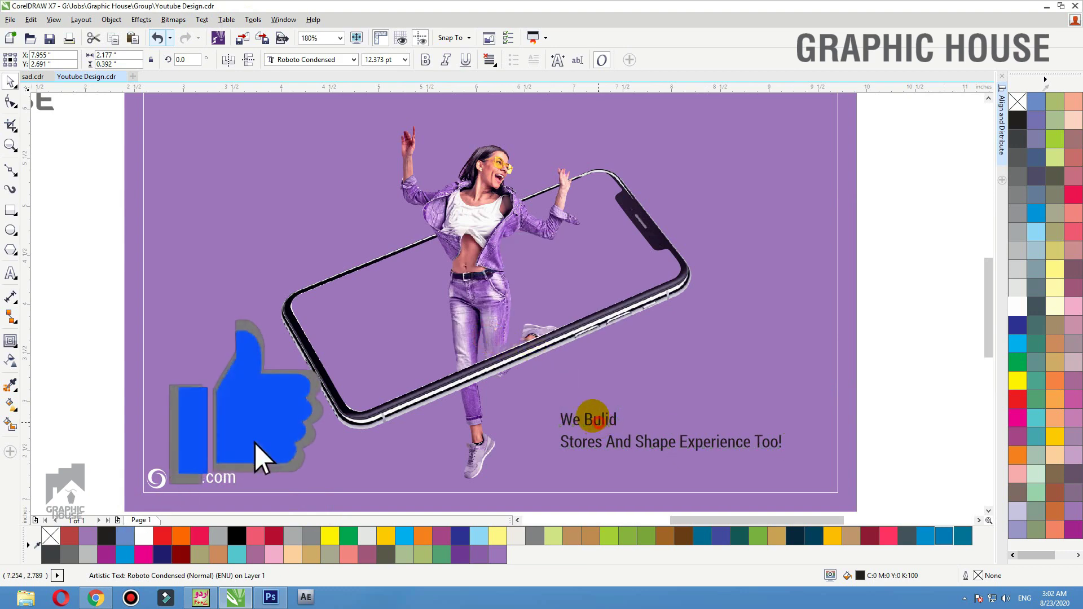
Separate the tagline's two lines, placing "We Bulid" above the phone's upper-left edge and the second line just below the phone
drag(594, 417, 347, 233)
drag(667, 449, 641, 425)
key(ctrl+z)
drag(744, 444, 715, 393)
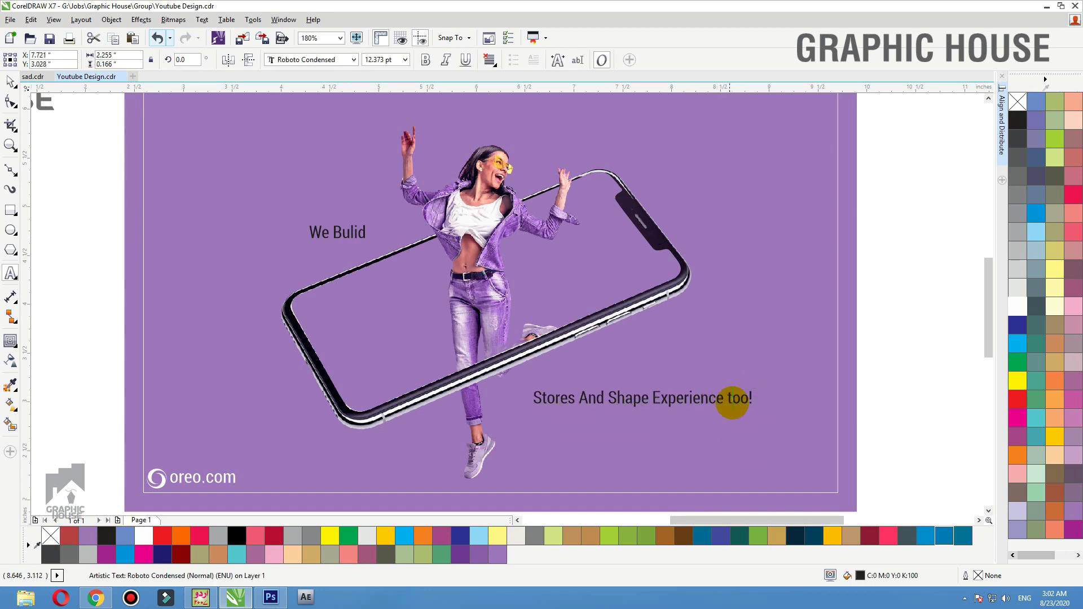
Edit the lower line to read "Stores and Shape Experience too!" with a line break before "Experience"
click(644, 398)
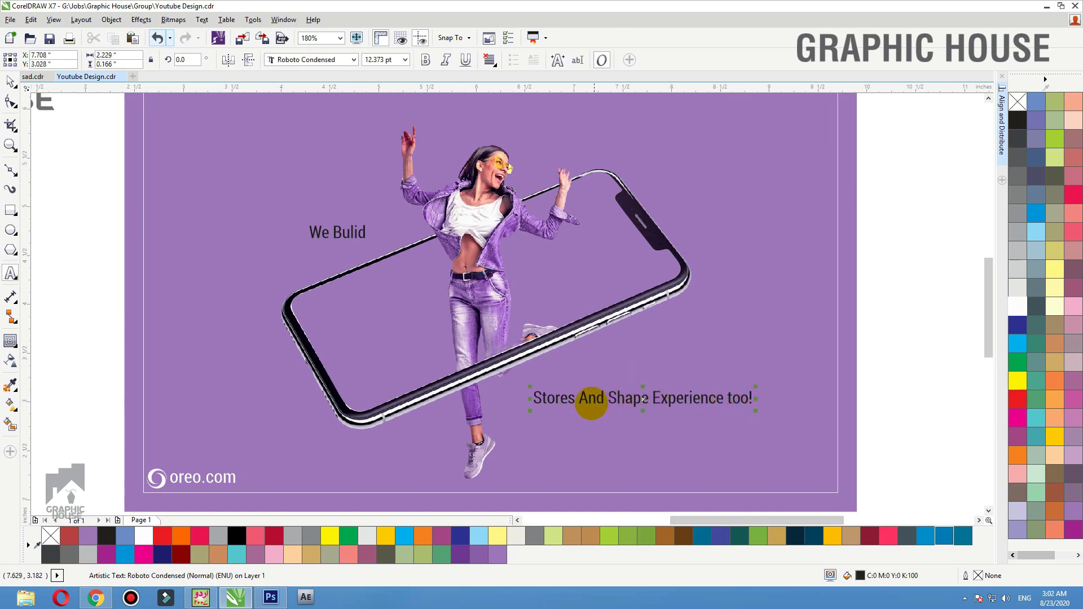
text(a)
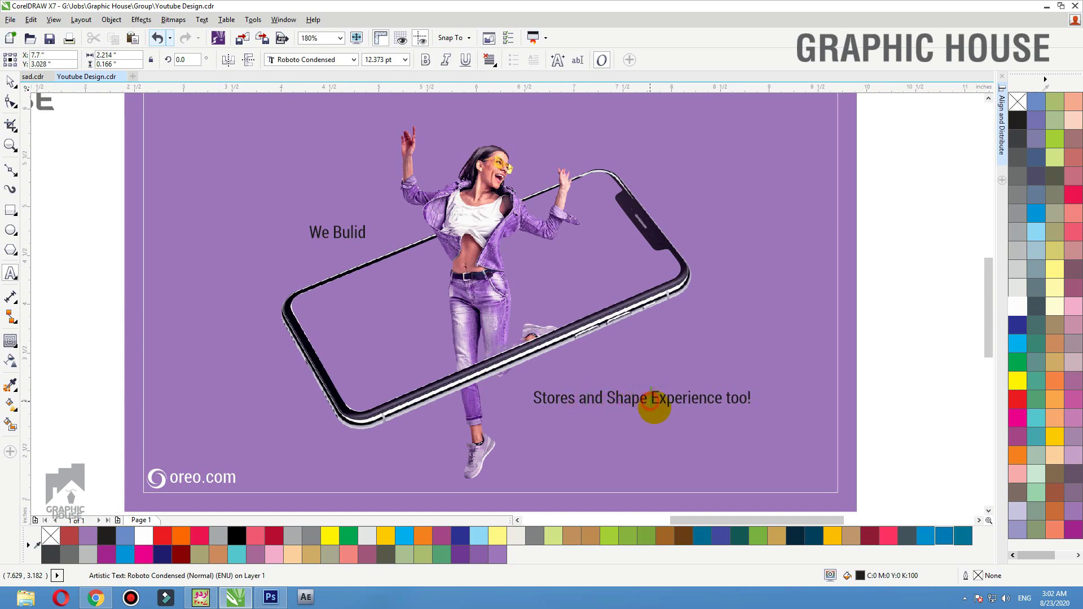
key(Return)
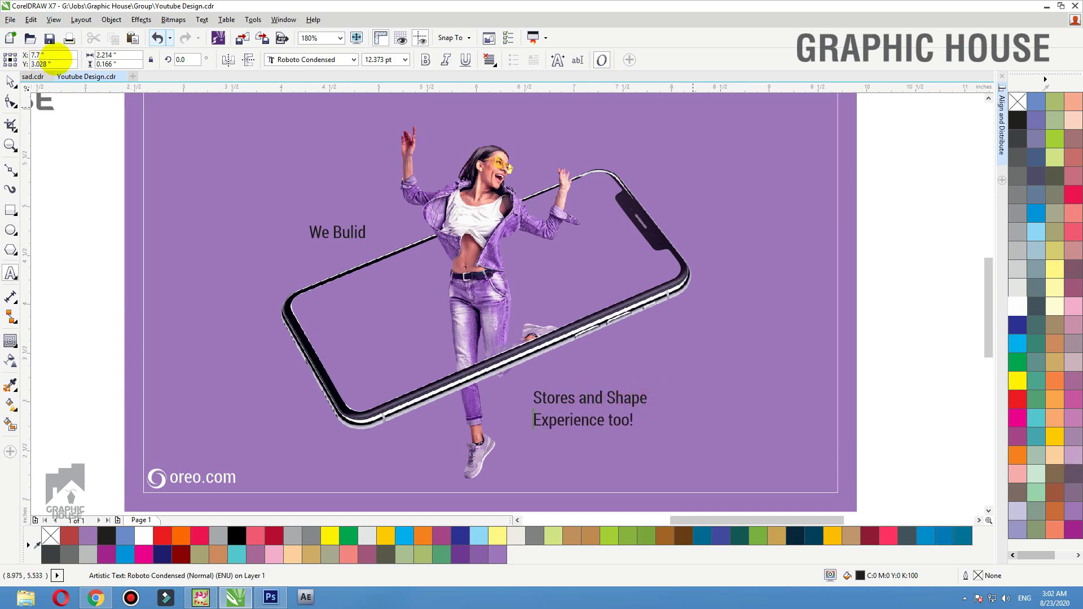
Fill both "We Bulid" and the "Stores and Shape Experience too!" text with white
click(11, 82)
click(349, 232)
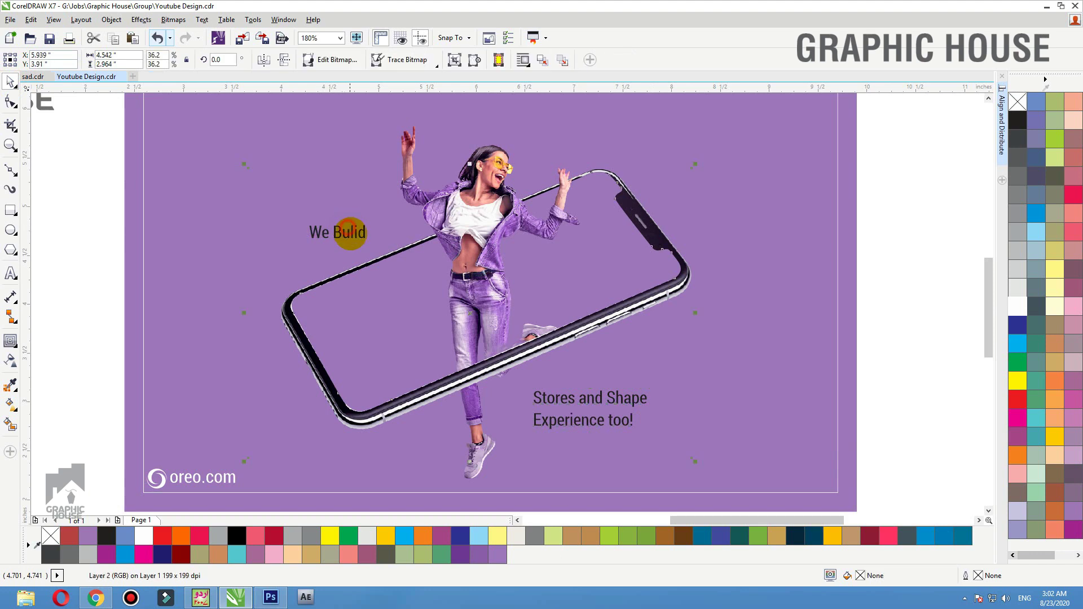
click(350, 233)
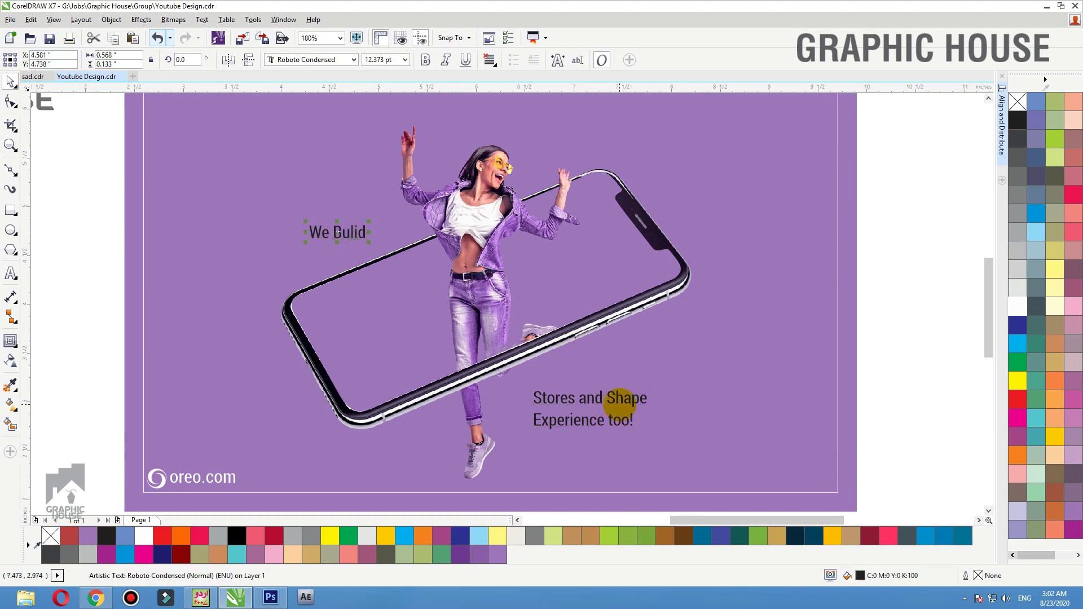
click(1022, 310)
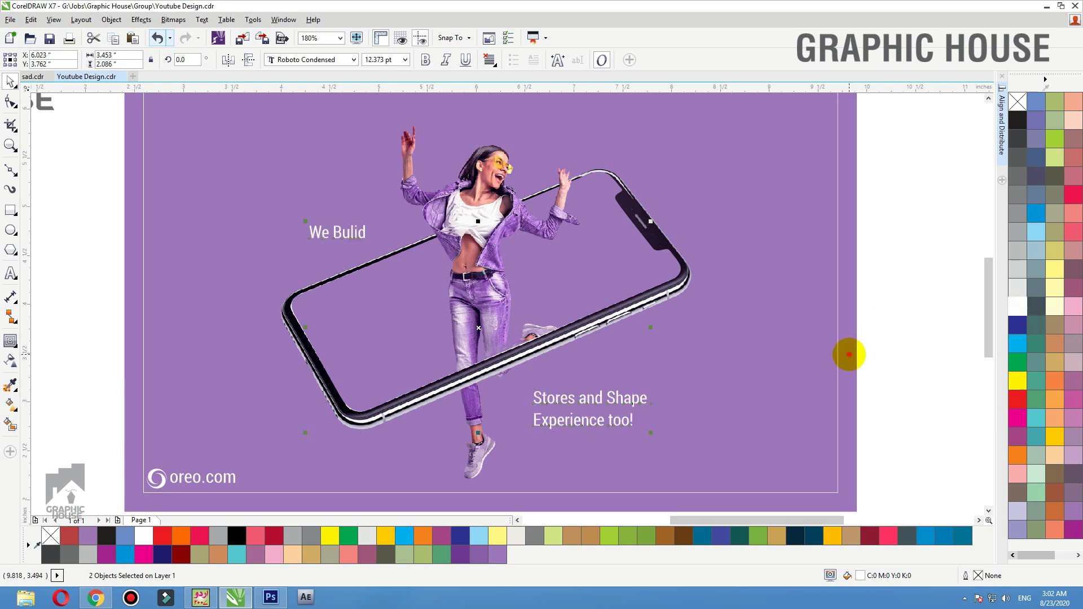
click(849, 354)
key(shift+F2)
click(882, 267)
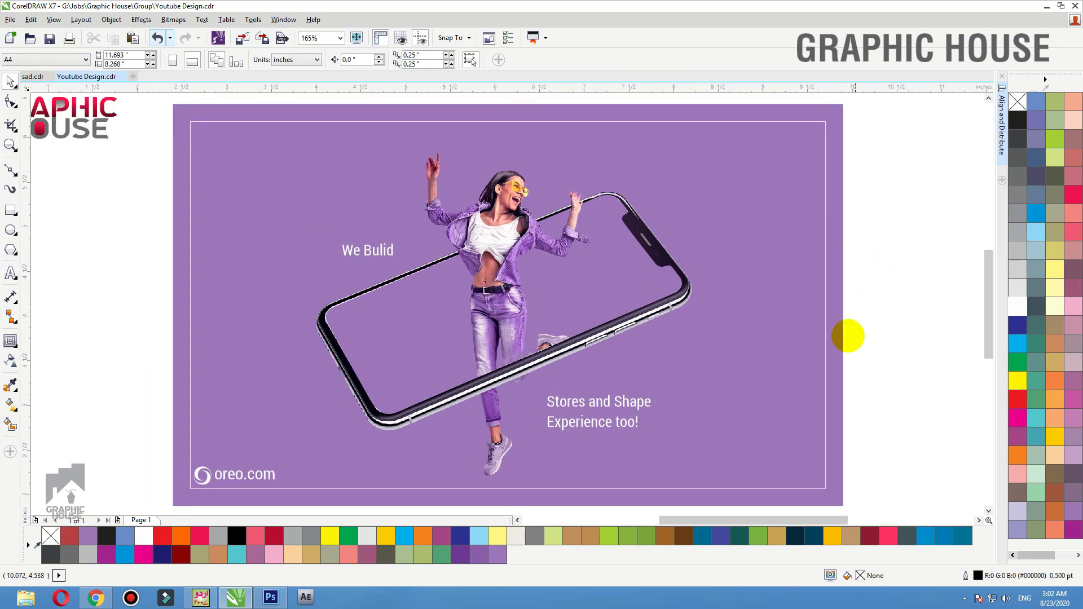
Rotate "We Bulid" to about 22.27° to follow the slope of the phone's upper edge and rest it on that edge
click(373, 252)
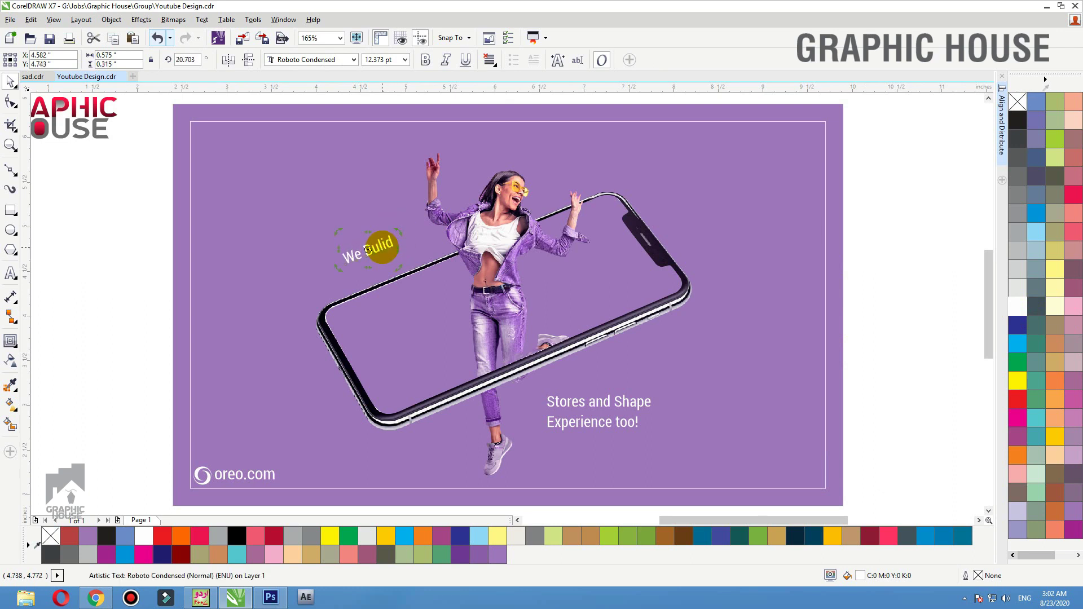
scroll(437, 289, up, 5)
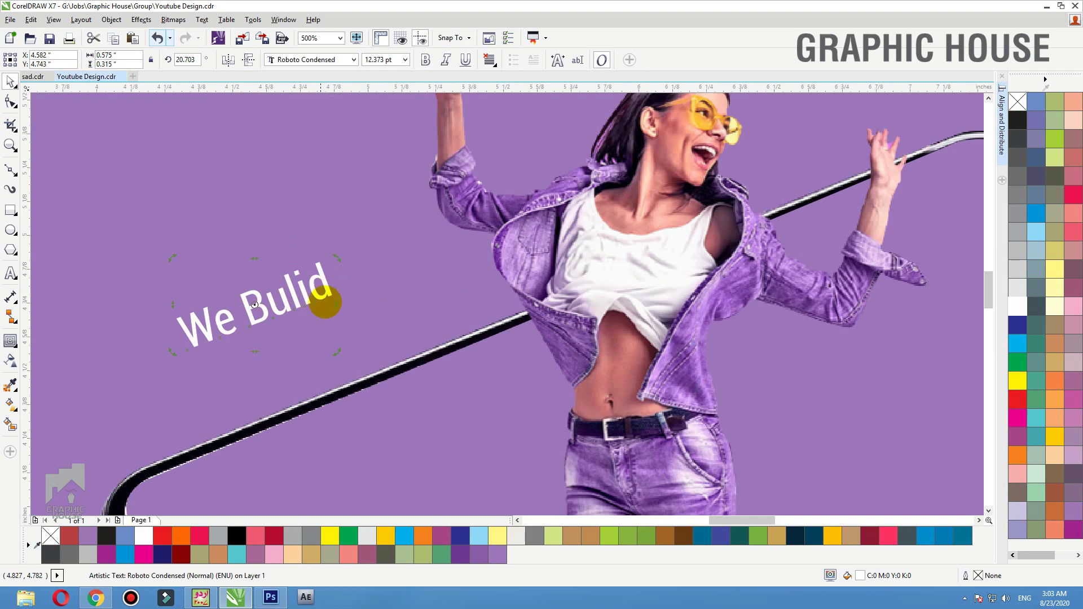
mouse_move(337, 261)
mouse_down()
mouse_move(341, 304)
mouse_move(340, 254)
mouse_move(341, 264)
mouse_up()
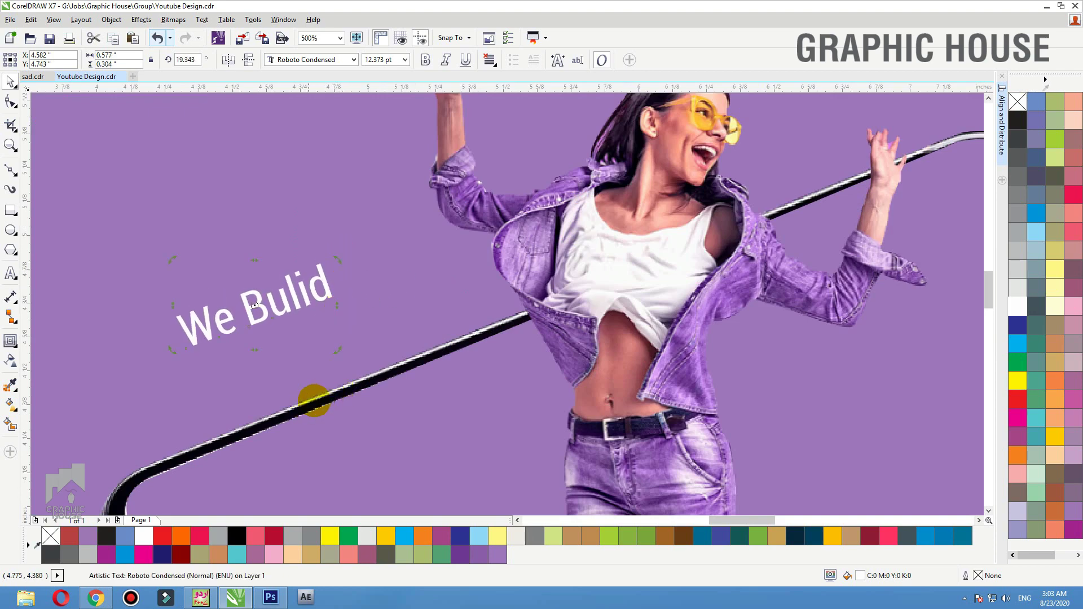
drag(286, 309, 318, 386)
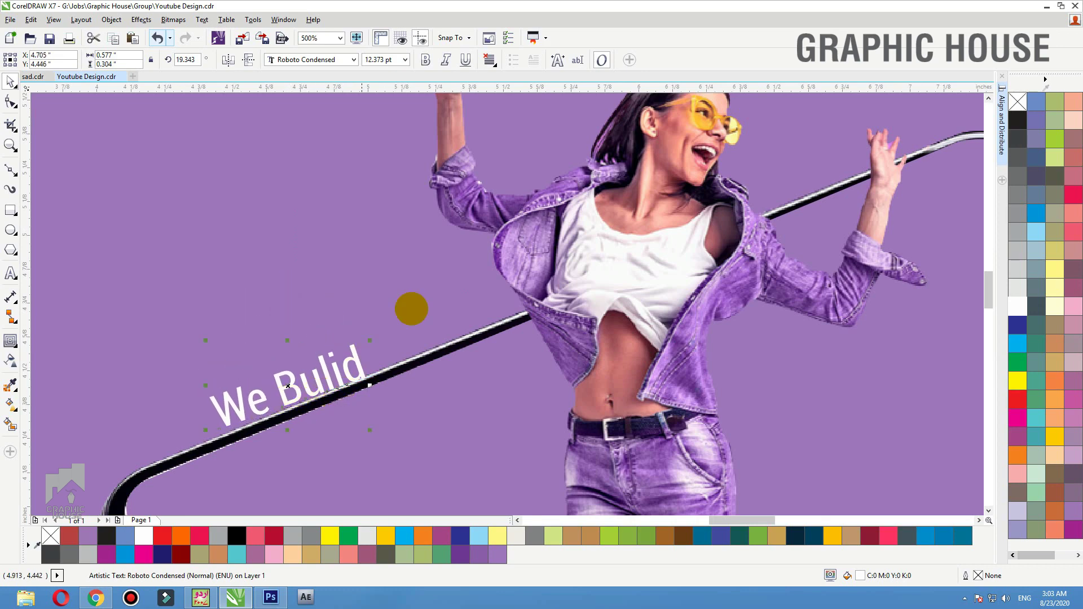
scroll(447, 310, up, 2)
click(507, 222)
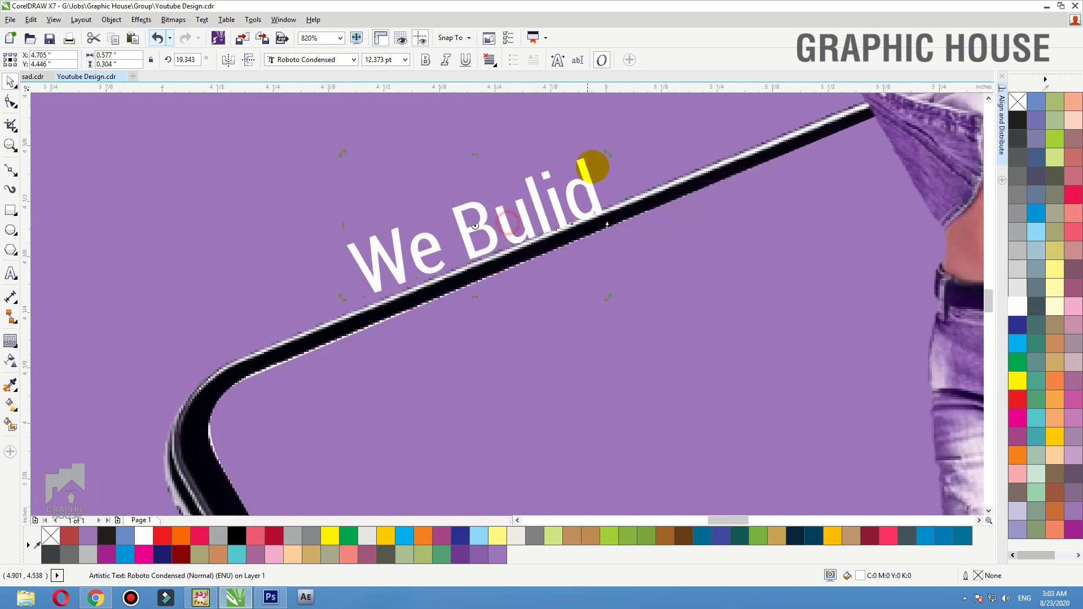
drag(606, 152, 605, 148)
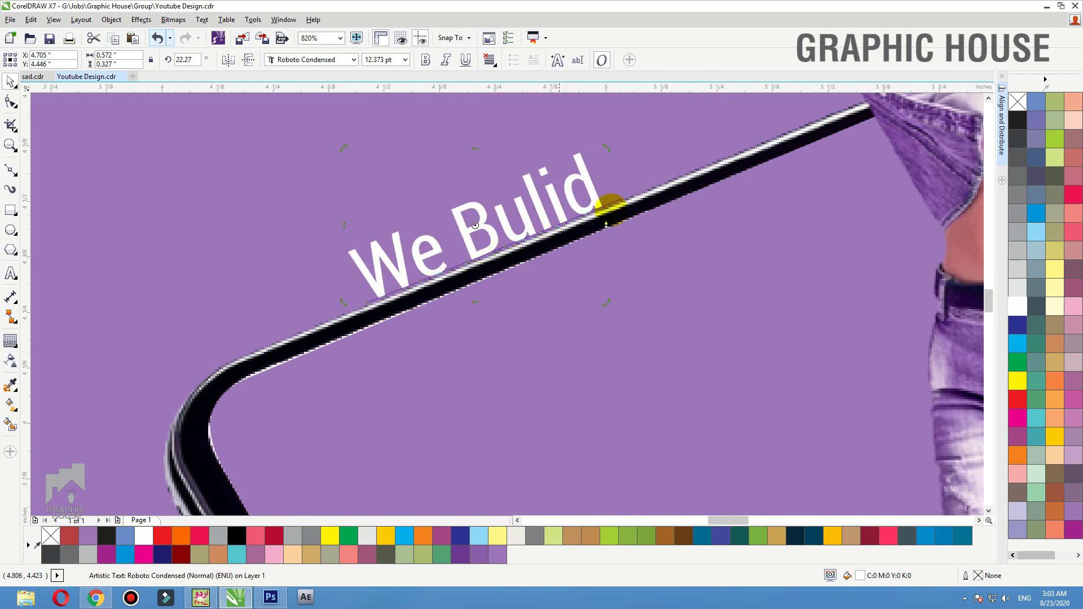
Enlarge "We Bulid" to about 53.7 pt along the phone's upper edge and order it behind the woman
scroll(214, 335, down, 3)
scroll(109, 234, down, 2)
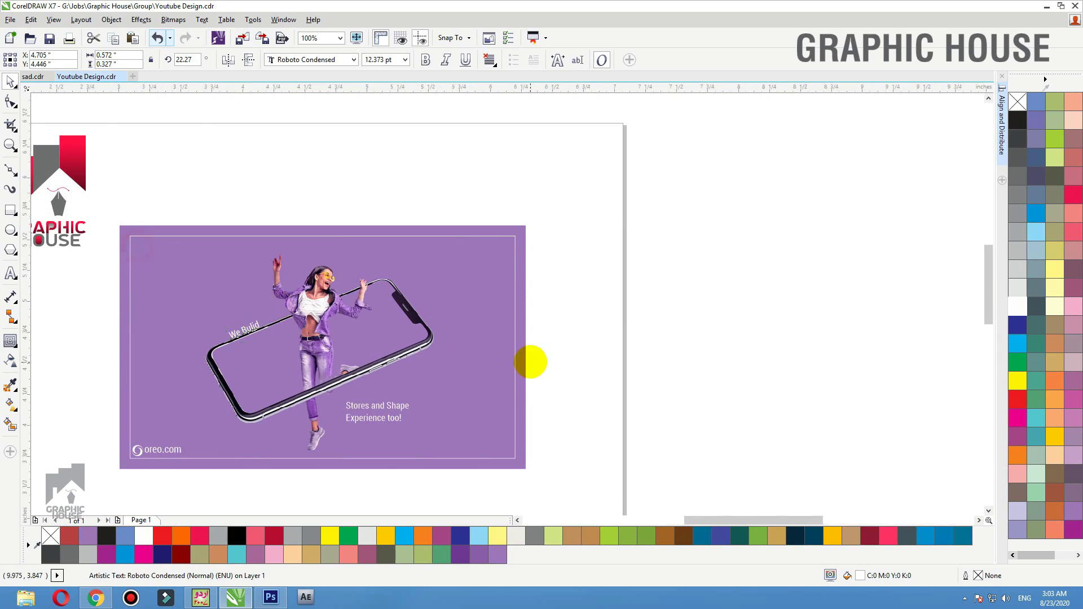
scroll(360, 332, up, 2)
drag(370, 346, 641, 210)
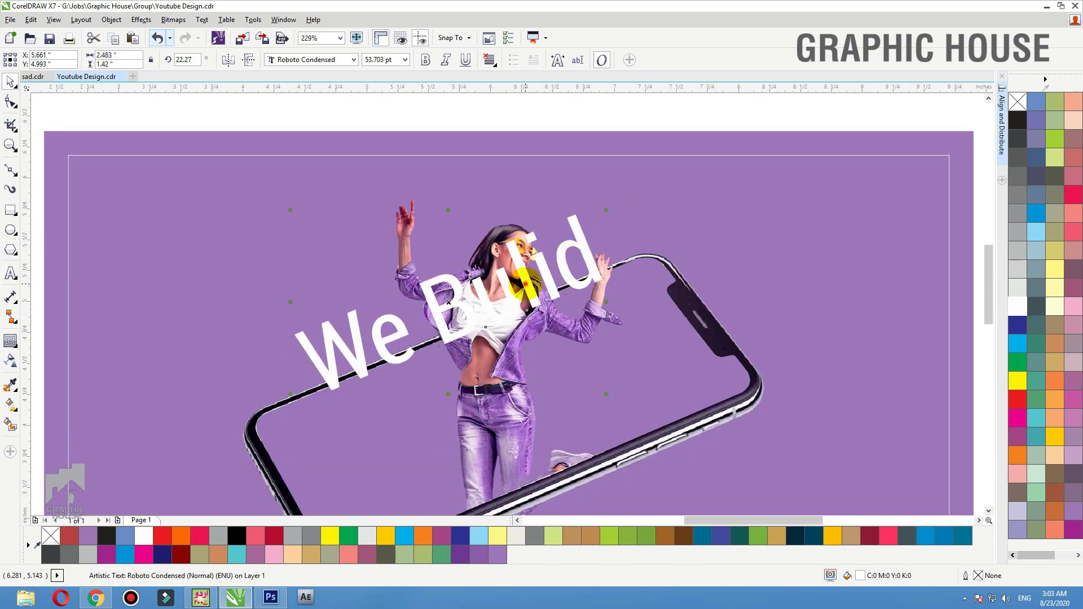
drag(526, 282, 495, 284)
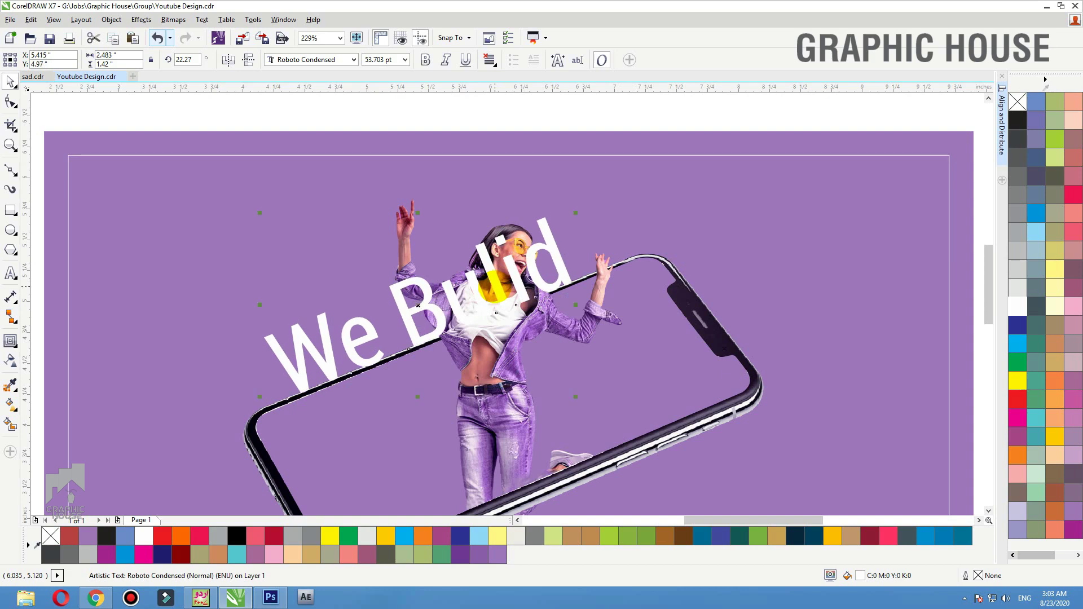
key(ctrl+Page_Down)
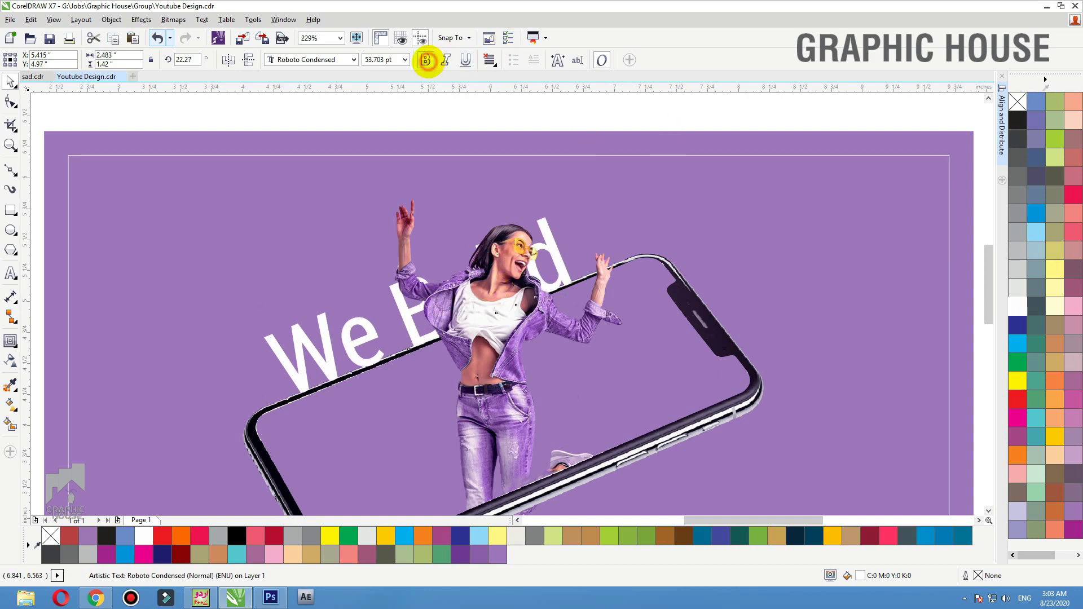
Make "We Bulid" bold, scale it to about 66 pt and center it along the phone's upper edge
click(426, 60)
drag(579, 211, 685, 151)
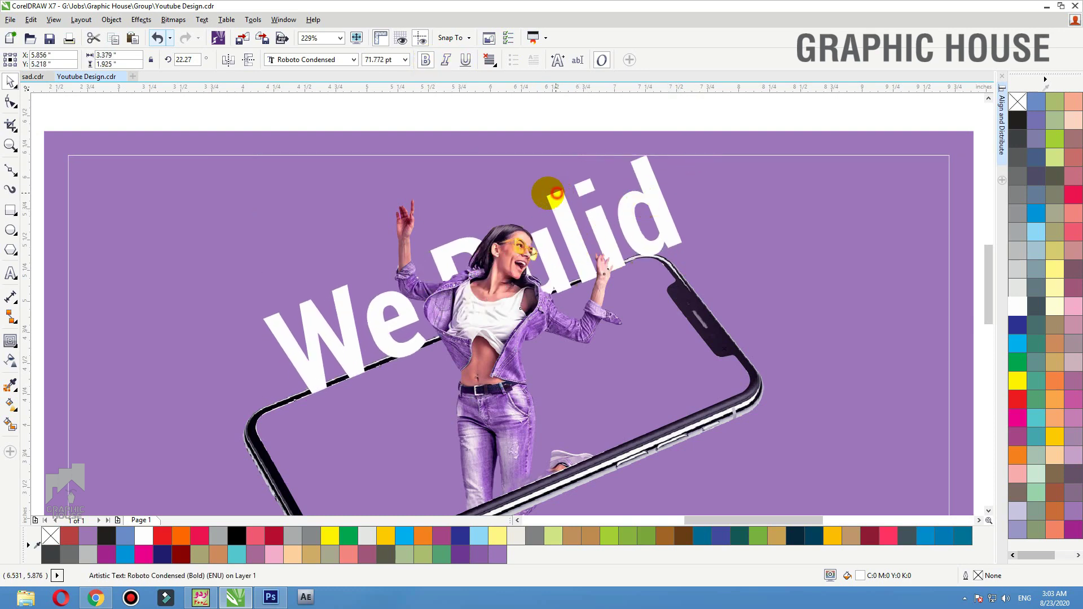
drag(555, 193, 501, 210)
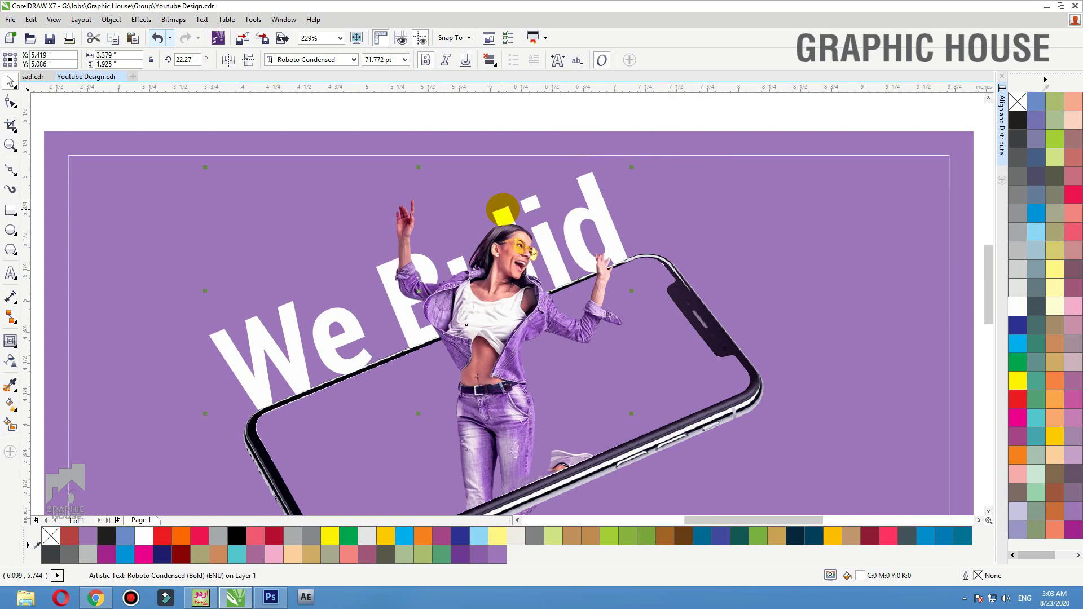
drag(629, 167, 613, 198)
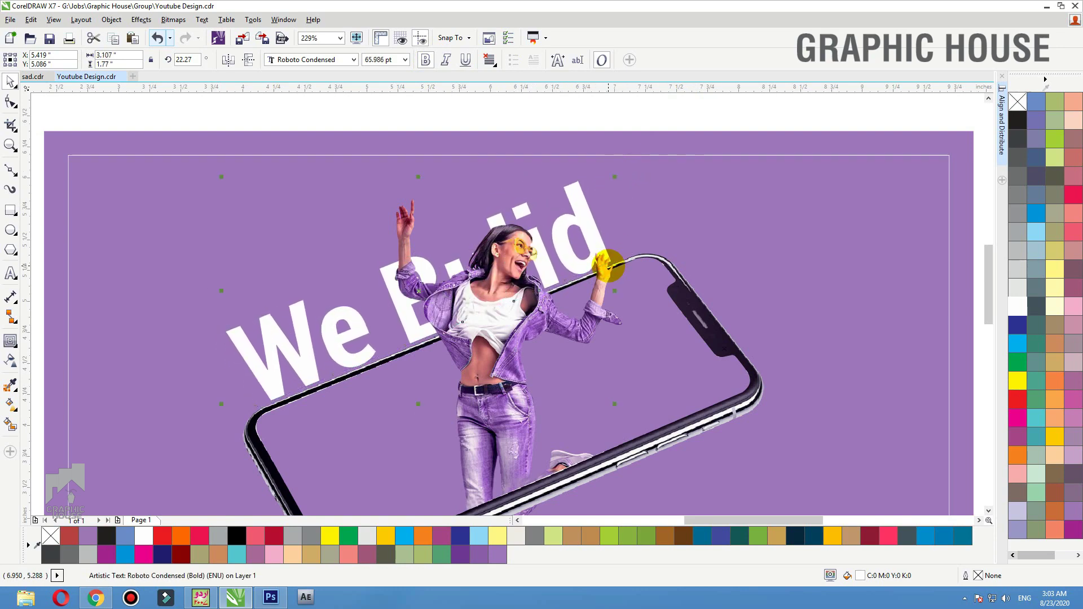
Widen the letter spacing of "We Bulid" and scale the text down to about 48 pt on the phone's edge
key(F10)
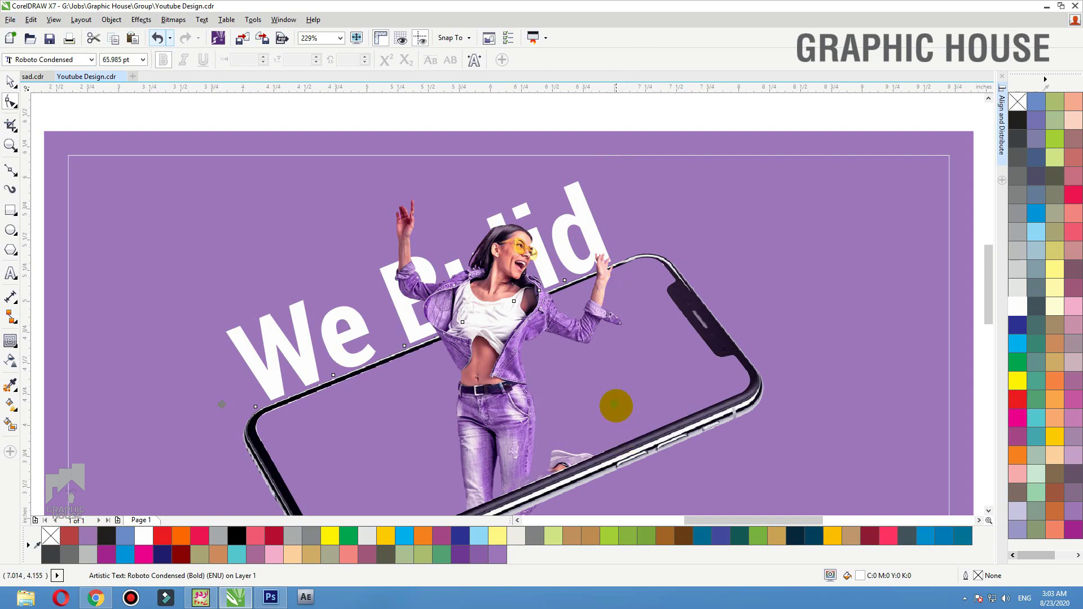
drag(616, 405, 754, 349)
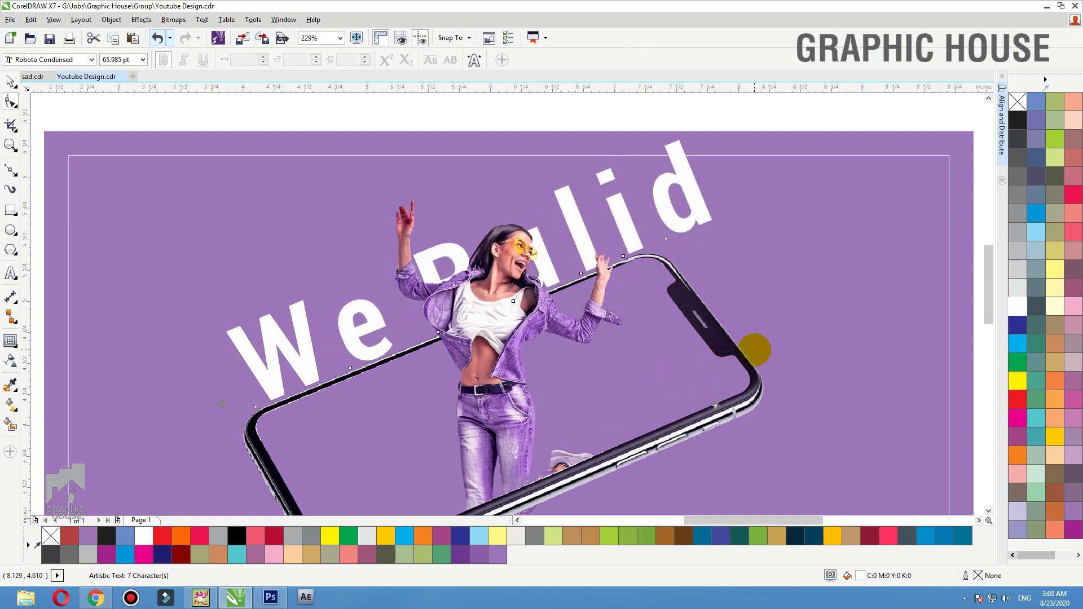
key(space)
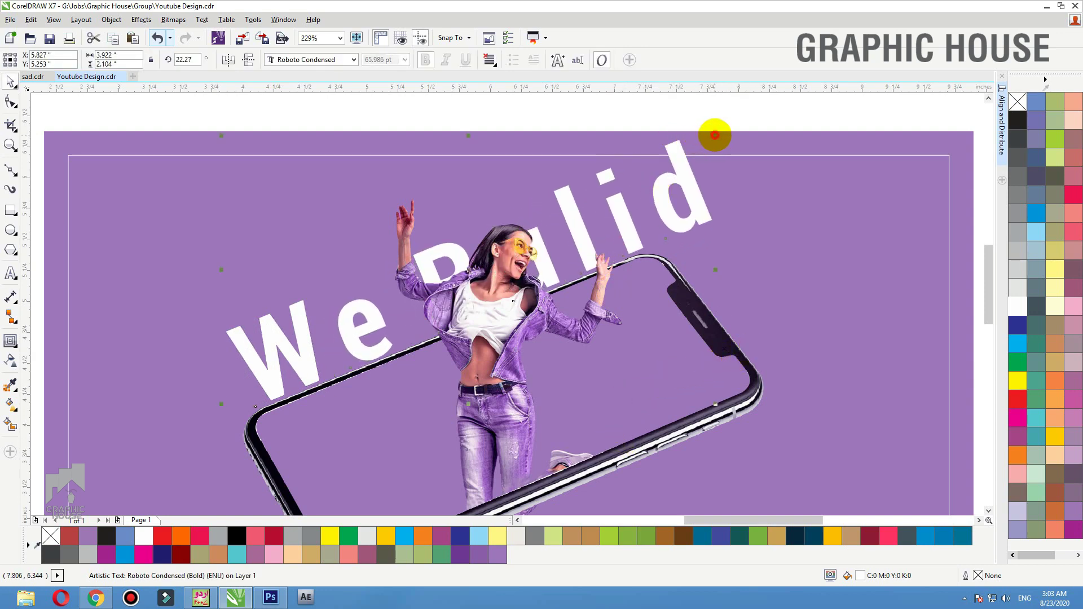
drag(715, 135, 549, 181)
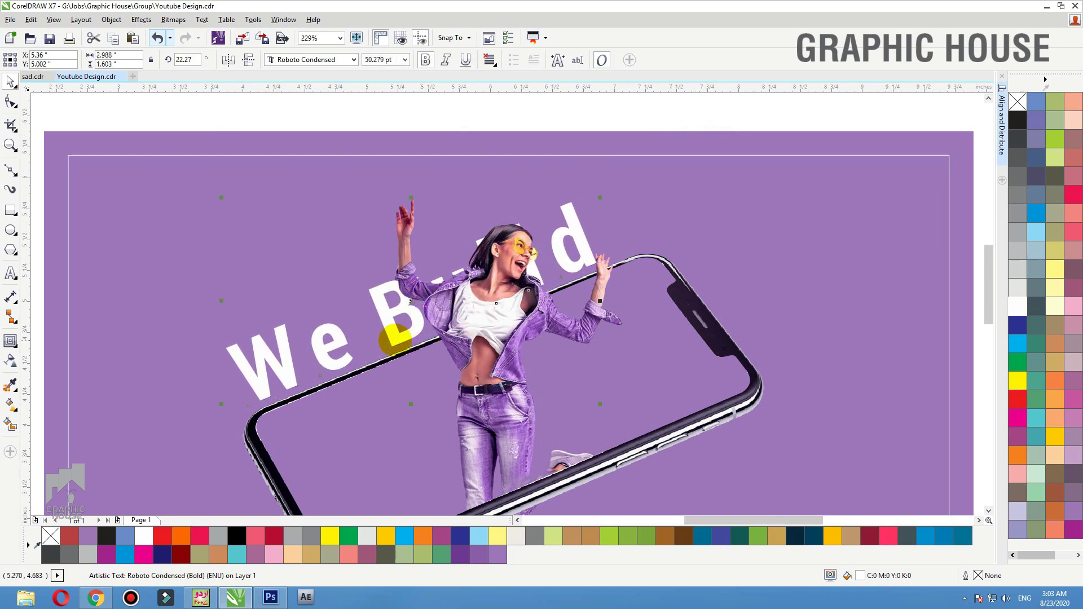
drag(387, 330, 376, 337)
mouse_move(590, 206)
mouse_down()
mouse_move(529, 229)
mouse_move(573, 204)
mouse_up()
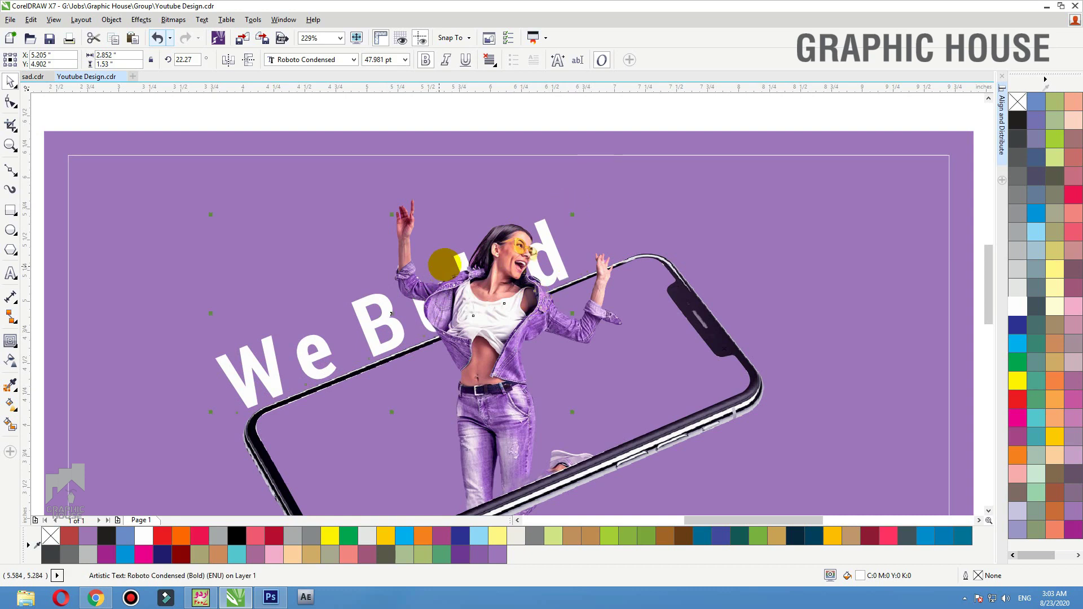
Enlarge "We Bulid" to about 59.5 pt and slide it down the phone's edge until "Bulid" sits before the woman
click(367, 309)
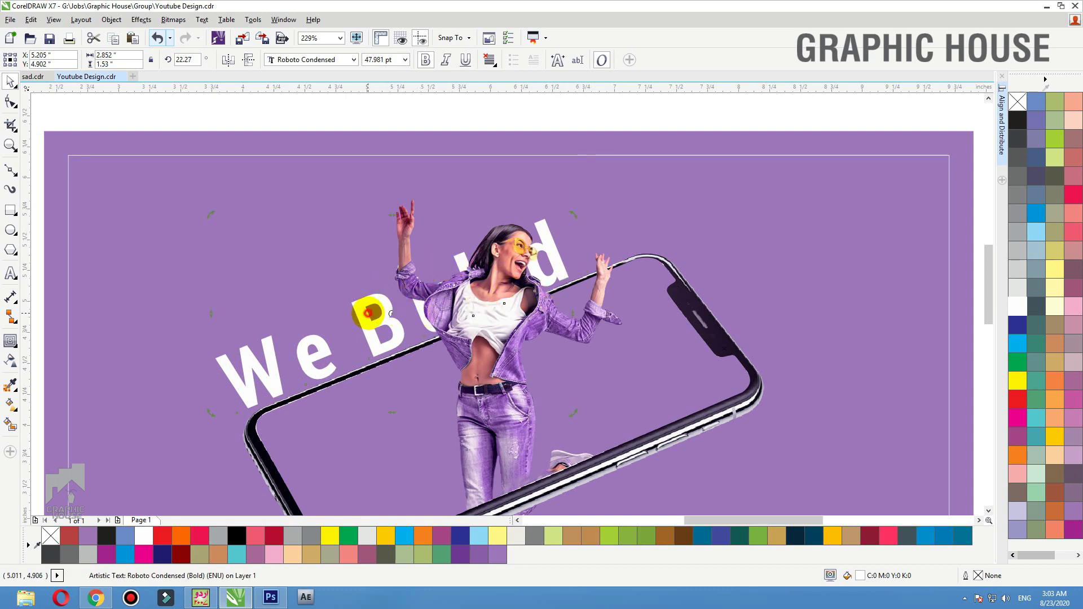
drag(364, 319, 395, 307)
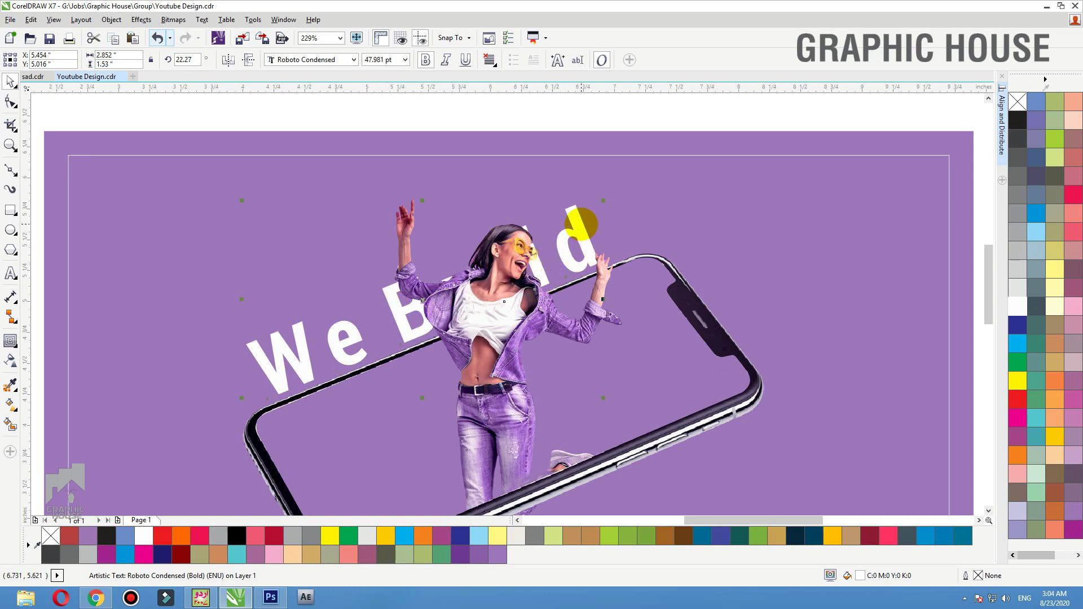
drag(601, 199, 687, 154)
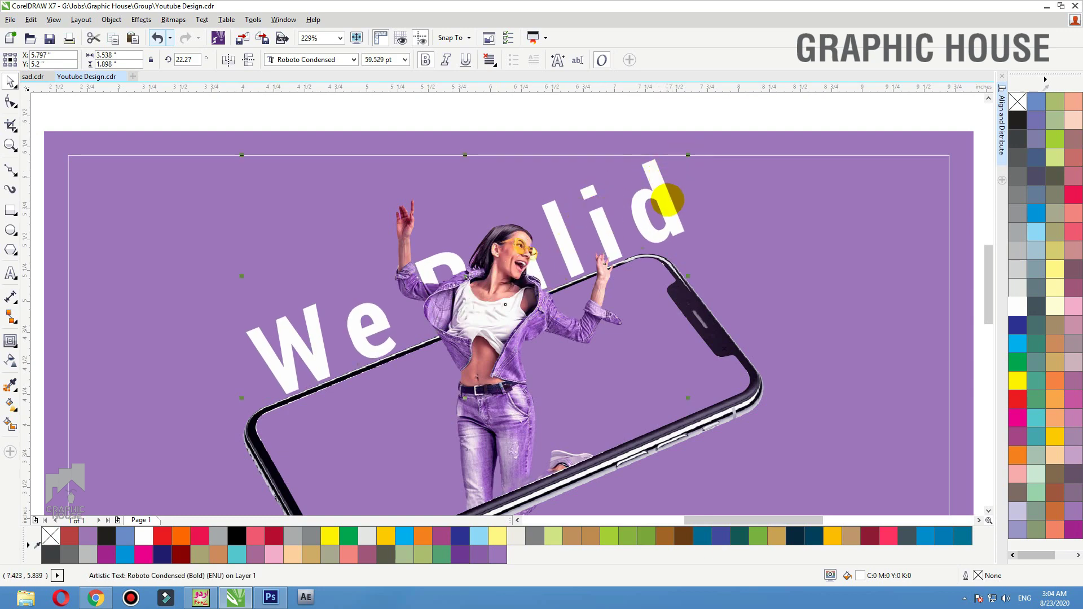
drag(667, 203, 527, 261)
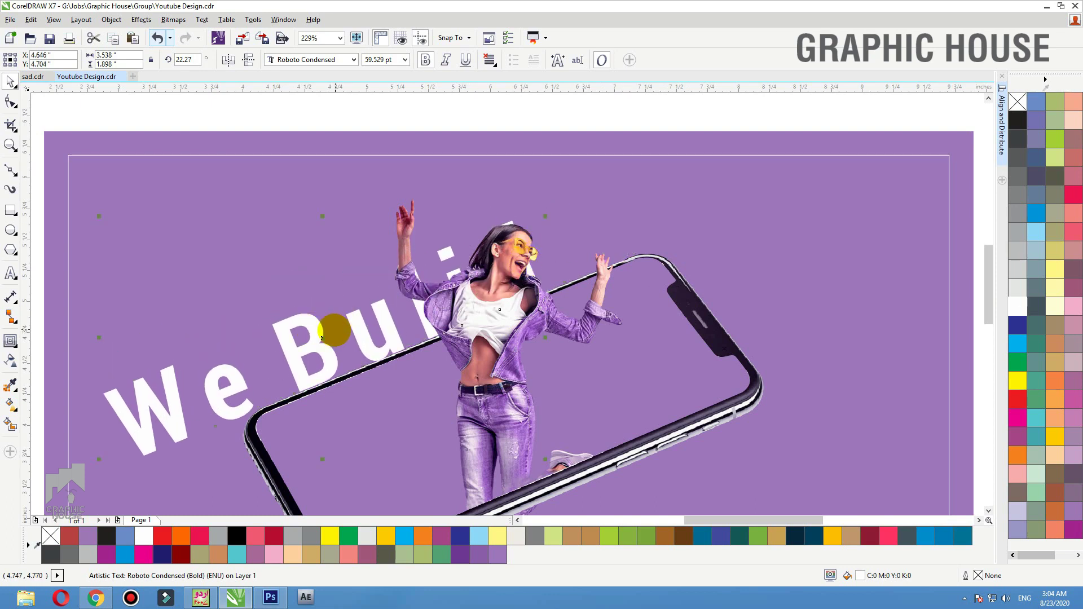
drag(320, 336, 264, 360)
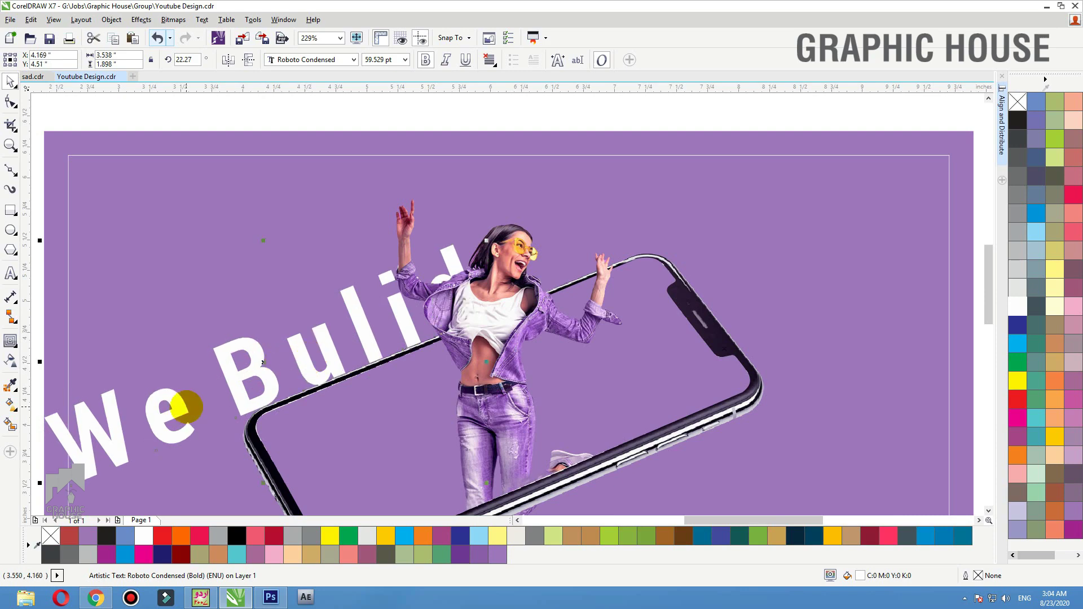
Delete the word "We" from the large slanted text, leaving only "Bulid"
double_click(182, 405)
drag(183, 405, 43, 459)
key(Delete)
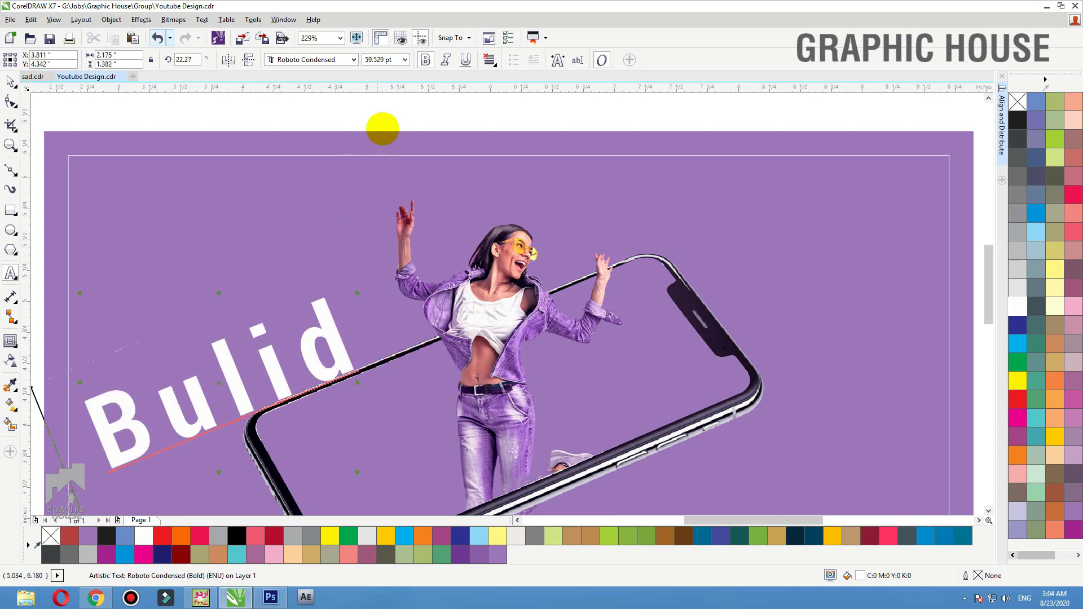
Slide the large "Bulid" text up along the phone's upper edge until its final "d" tucks behind the woman
click(414, 114)
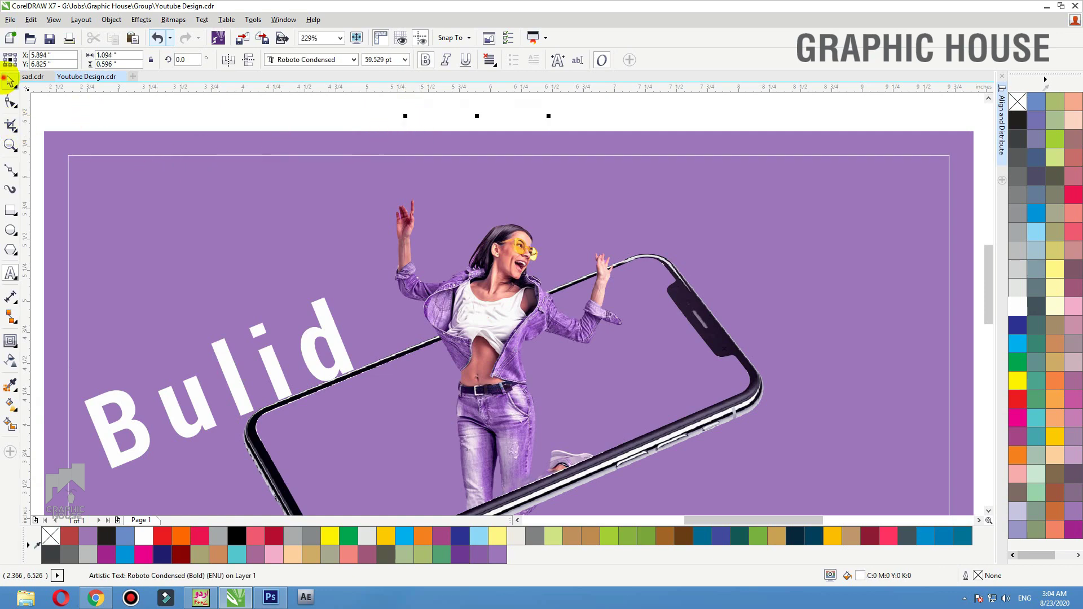
click(9, 81)
drag(237, 390, 370, 336)
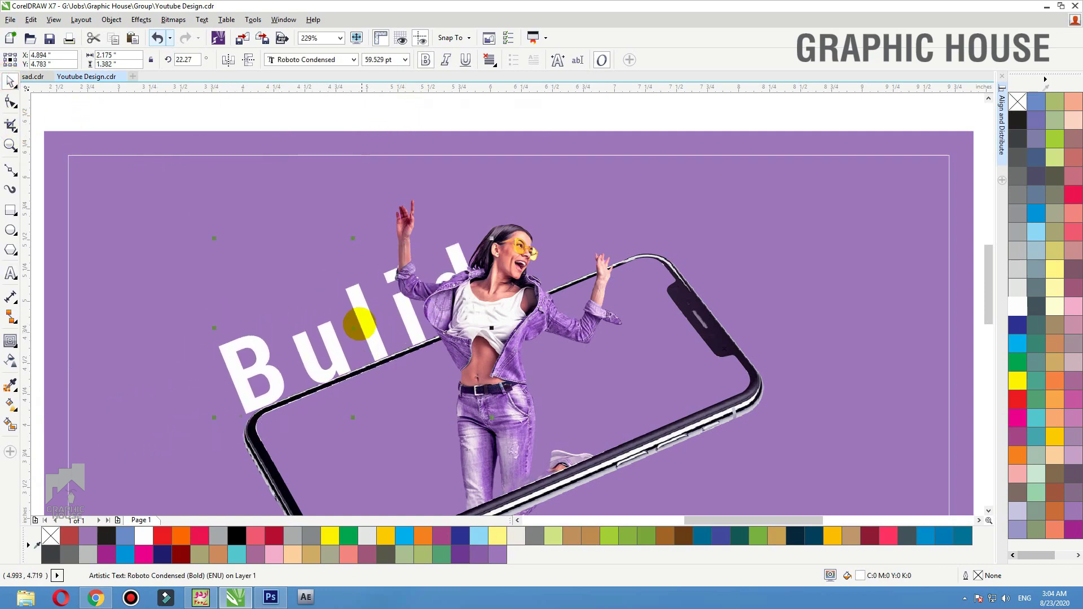
Scale "We" down to about 11 pt, rotate it about 20° and place it on the upper-left corner of the "B"
drag(520, 107, 282, 310)
drag(316, 240, 280, 334)
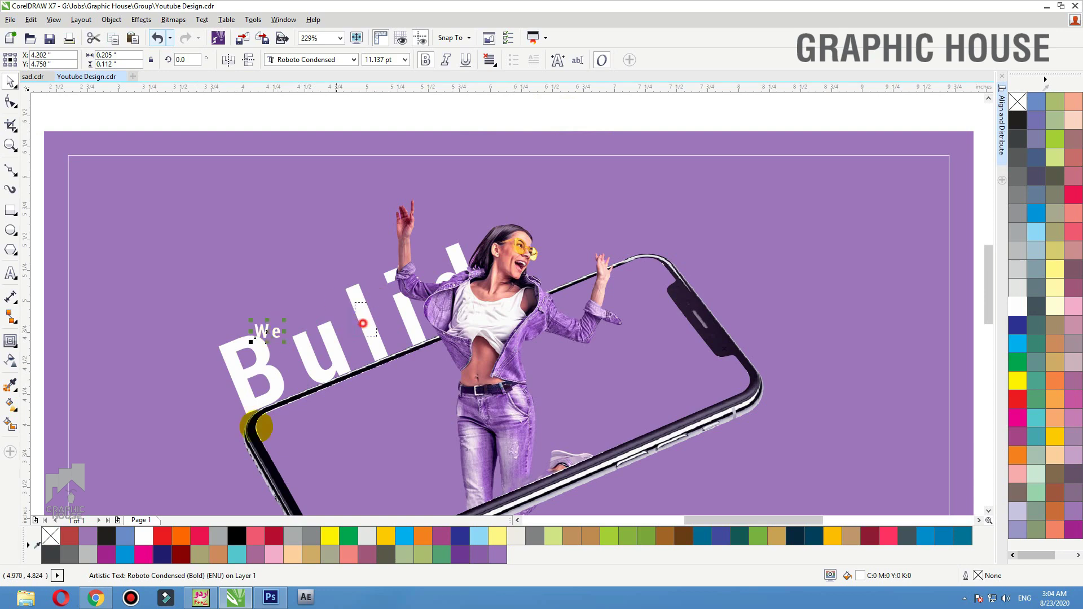
scroll(166, 447, up, 3)
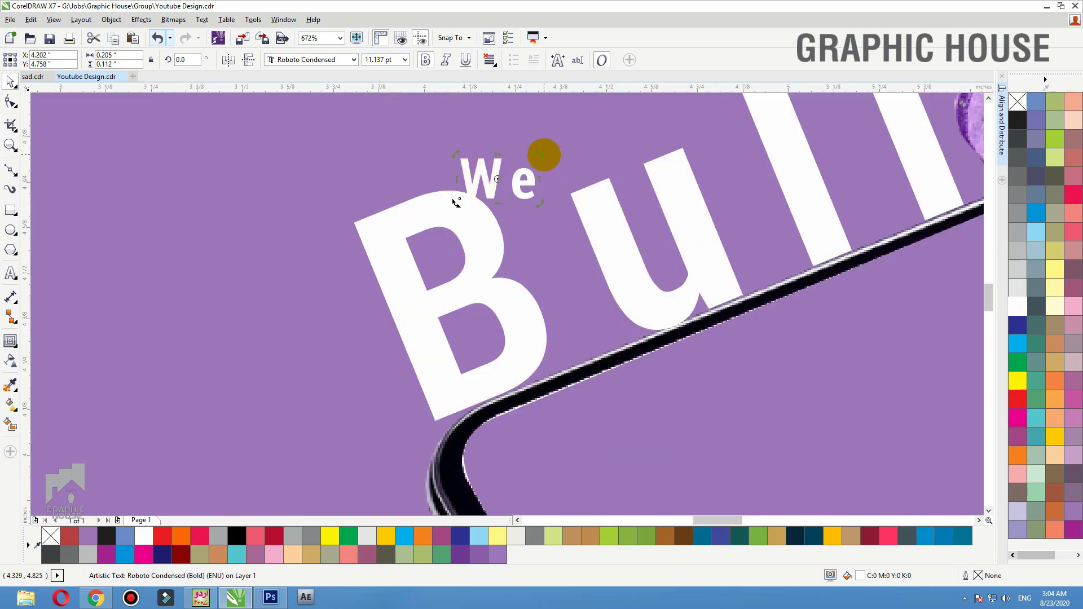
drag(539, 149, 529, 138)
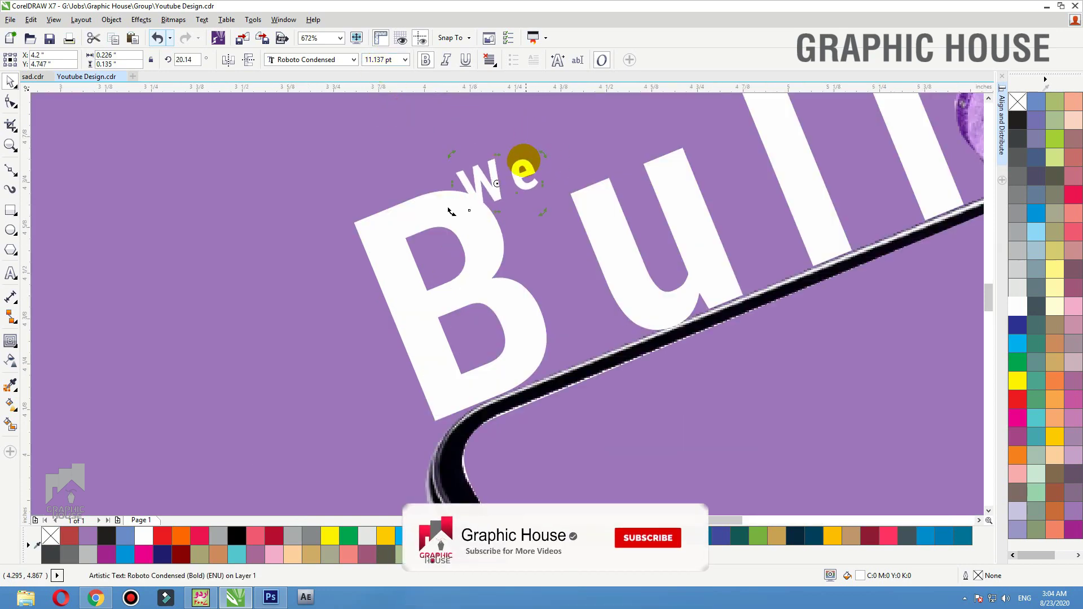
click(521, 177)
drag(521, 176, 397, 182)
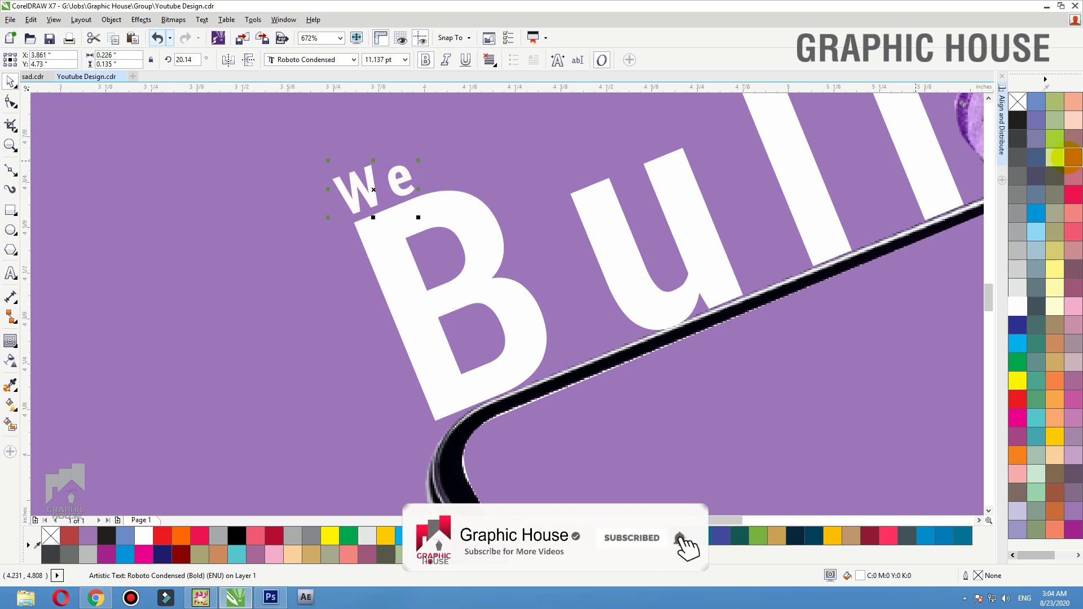
Fill "We" with black and refine its rotation to about 21.8° so it sits just above the slanted top of the "B"
click(1020, 120)
scroll(411, 198, up, 3)
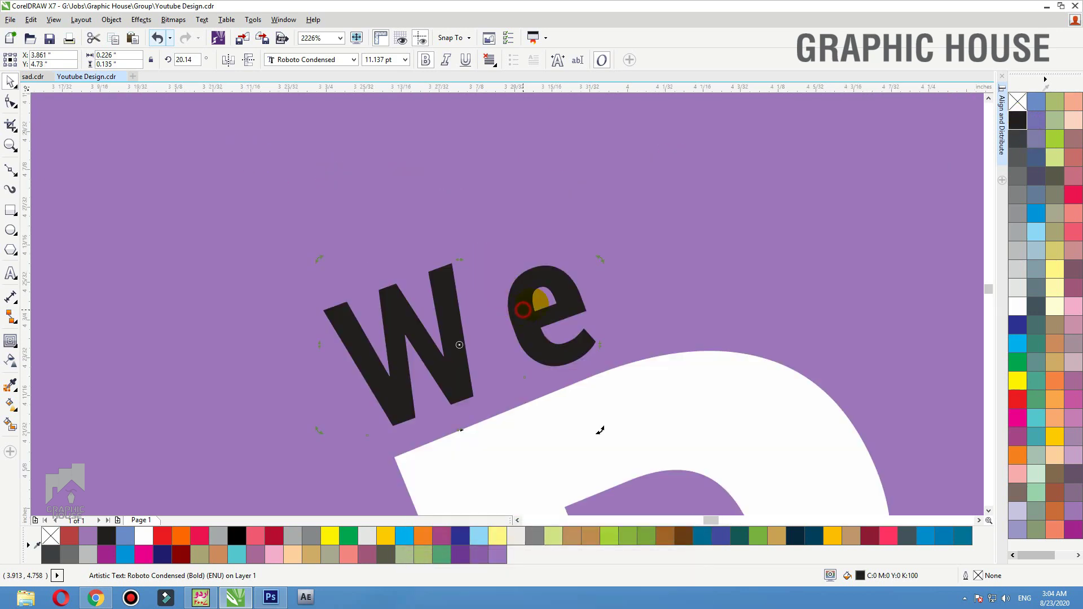
drag(601, 261, 599, 244)
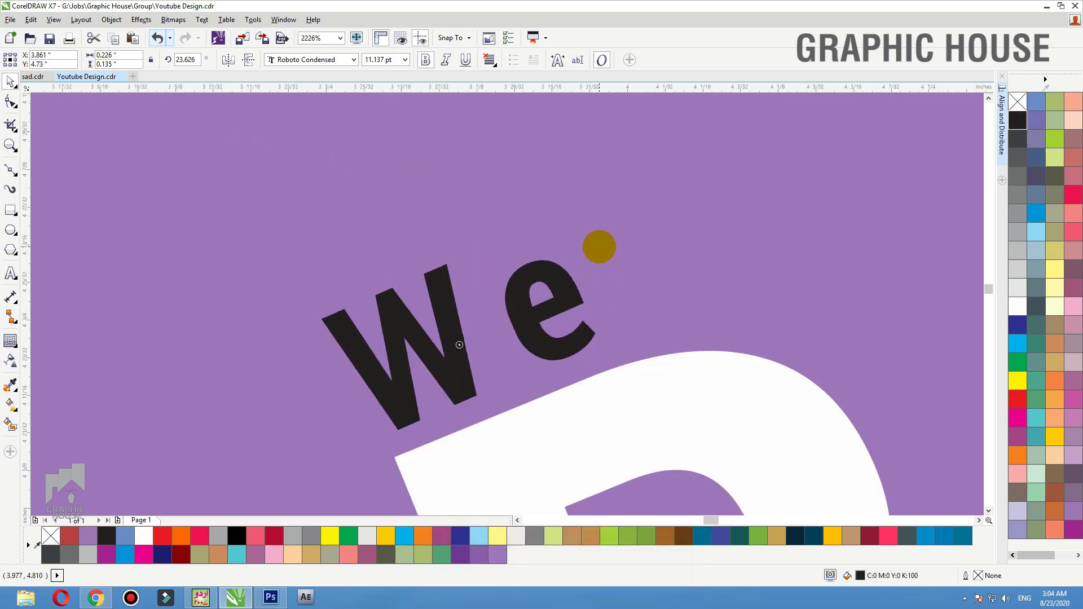
drag(448, 383, 446, 408)
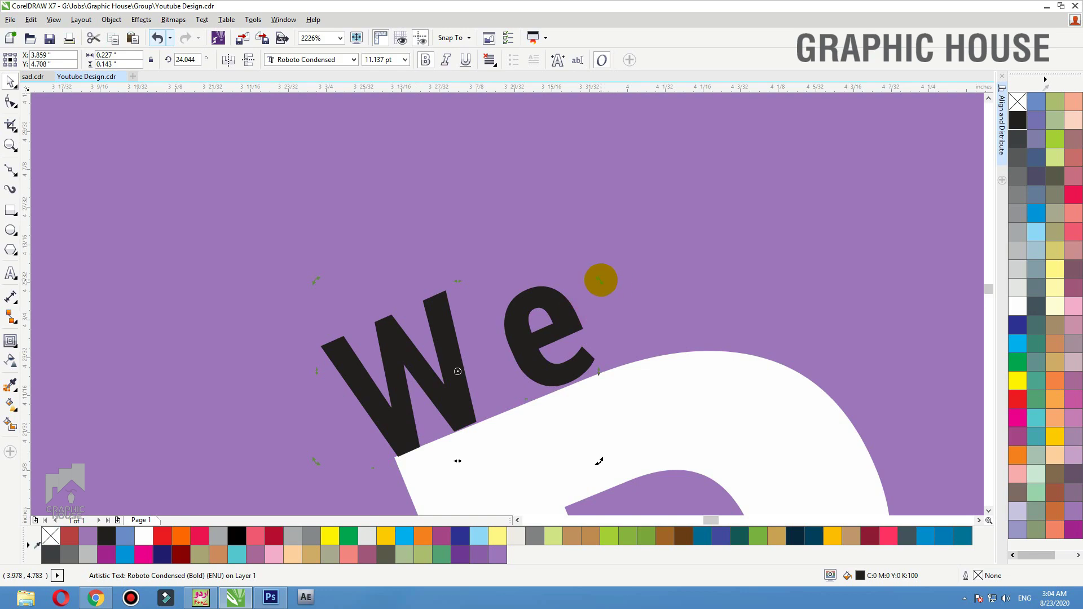
drag(599, 461, 595, 467)
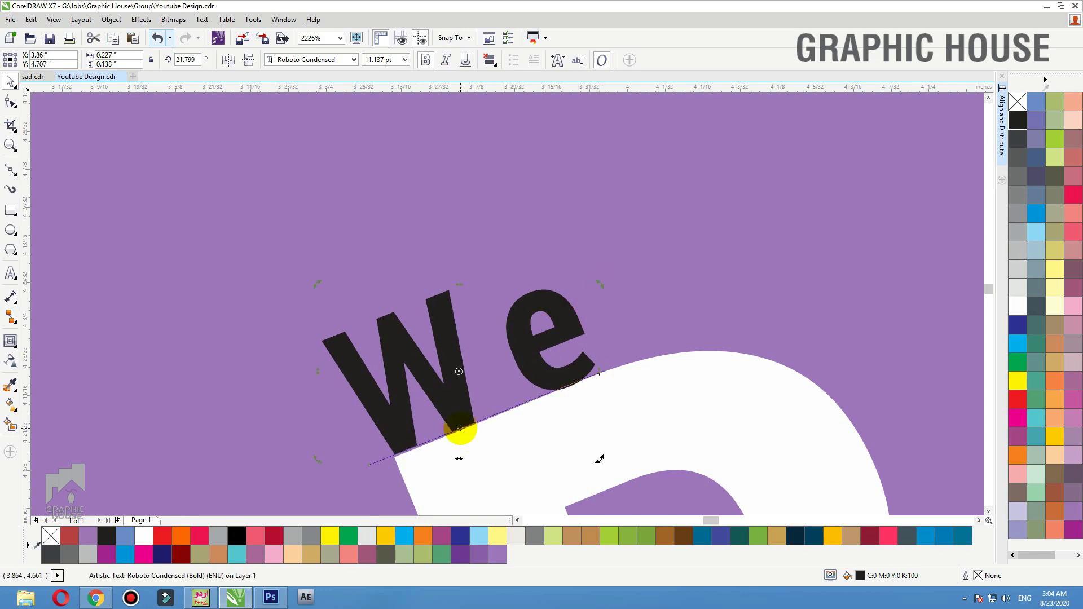
drag(462, 419, 460, 411)
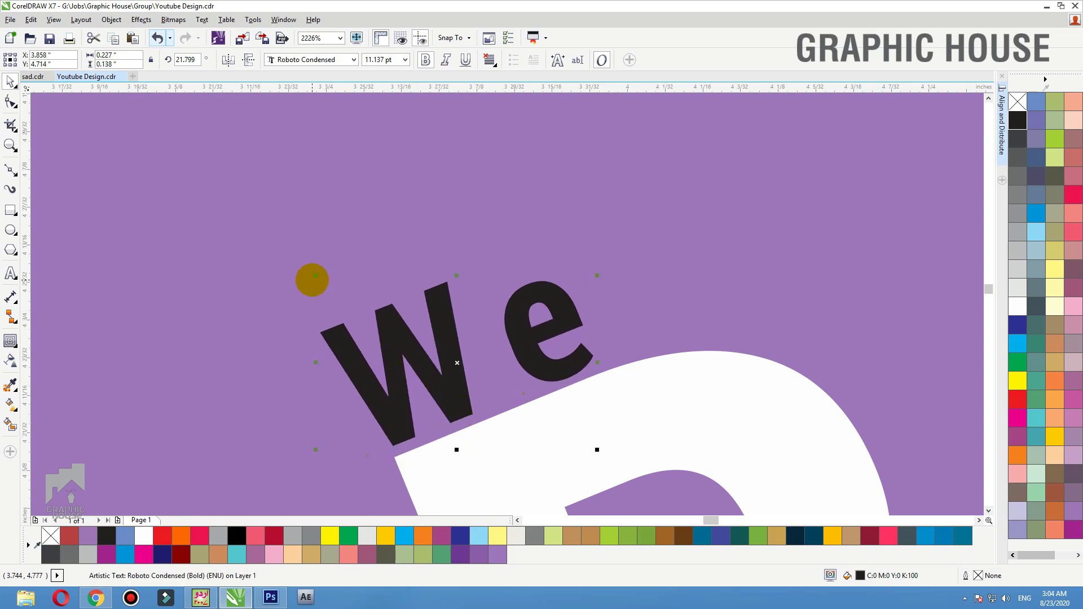
Rotate "Stores and Shape Experience too!" to about 23.6° and place it parallel beneath the right part of the phone's lower edge
scroll(338, 282, down, 5)
key(shift+F4)
click(652, 163)
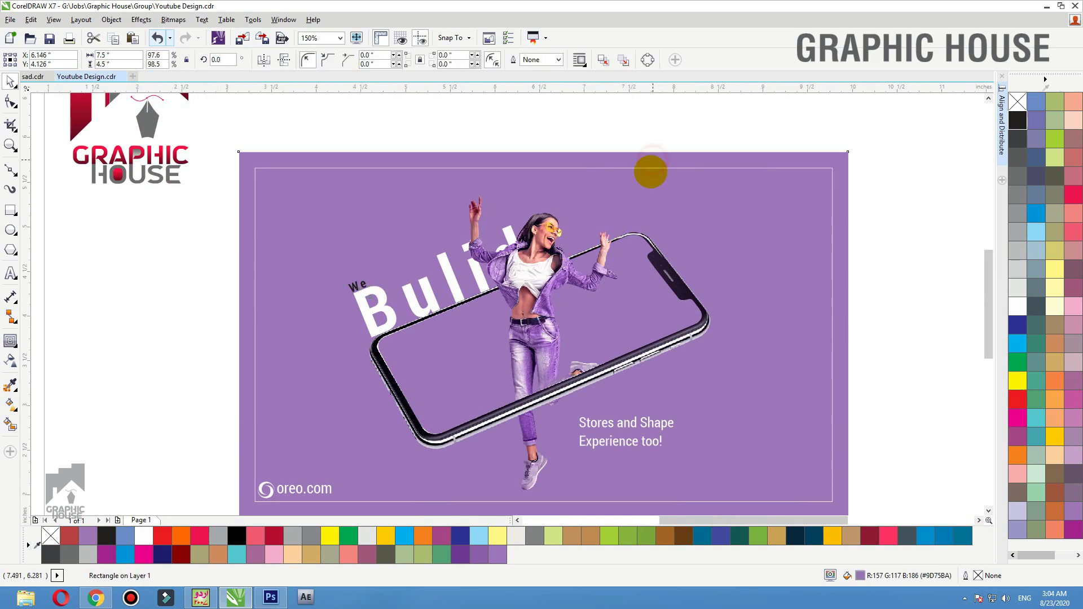
click(638, 405)
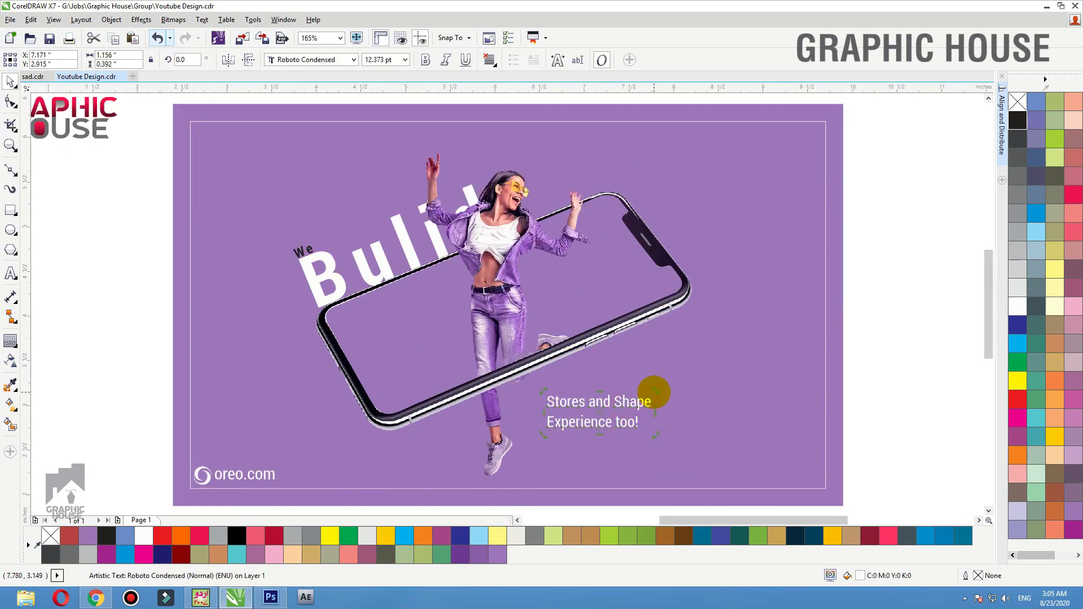
drag(653, 392, 672, 330)
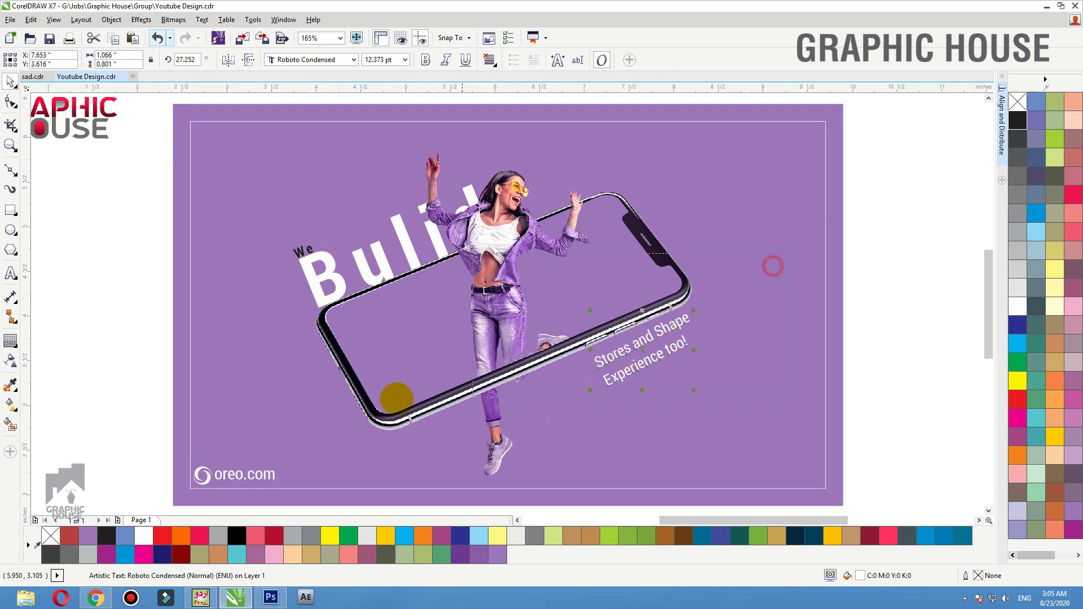
scroll(590, 388, up, 2)
click(648, 343)
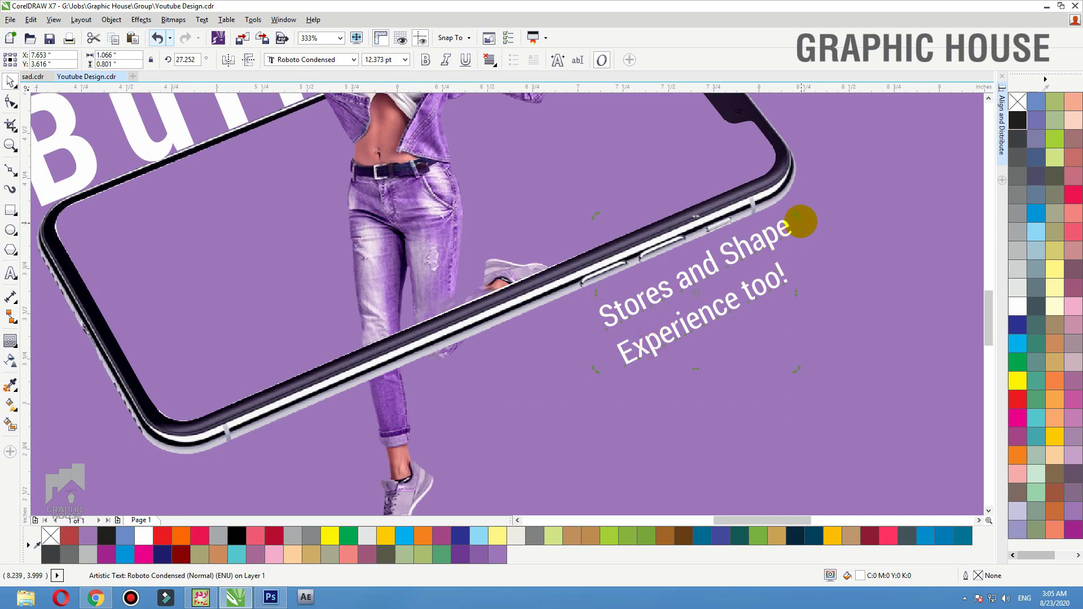
drag(798, 218, 775, 231)
click(652, 330)
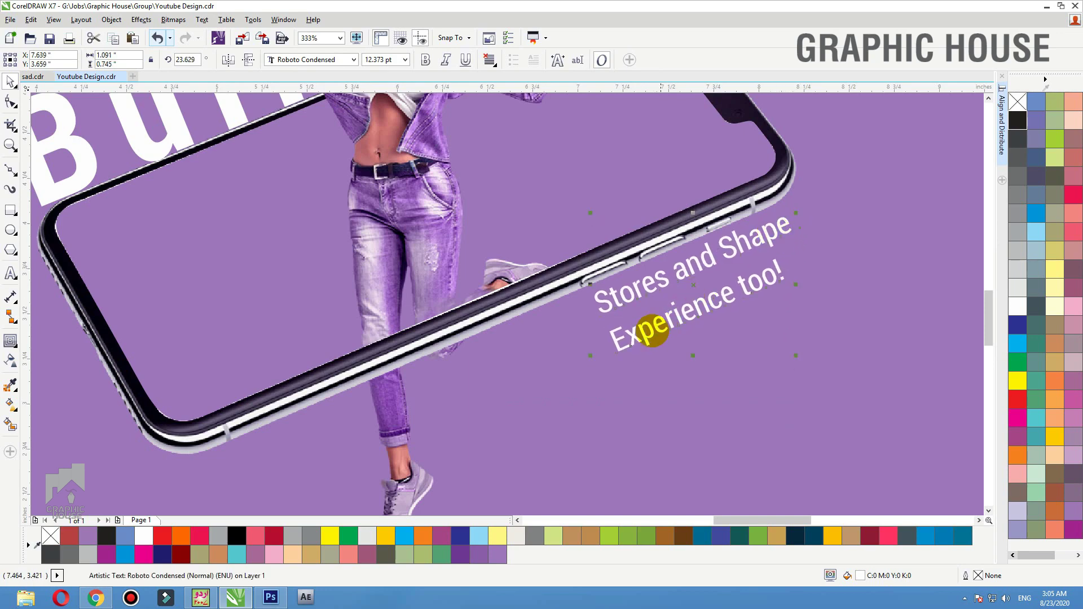
Enlarge the slanted "Stores and Shape Experience too!" text to about 16 pt and center-align its lines
drag(576, 369, 531, 408)
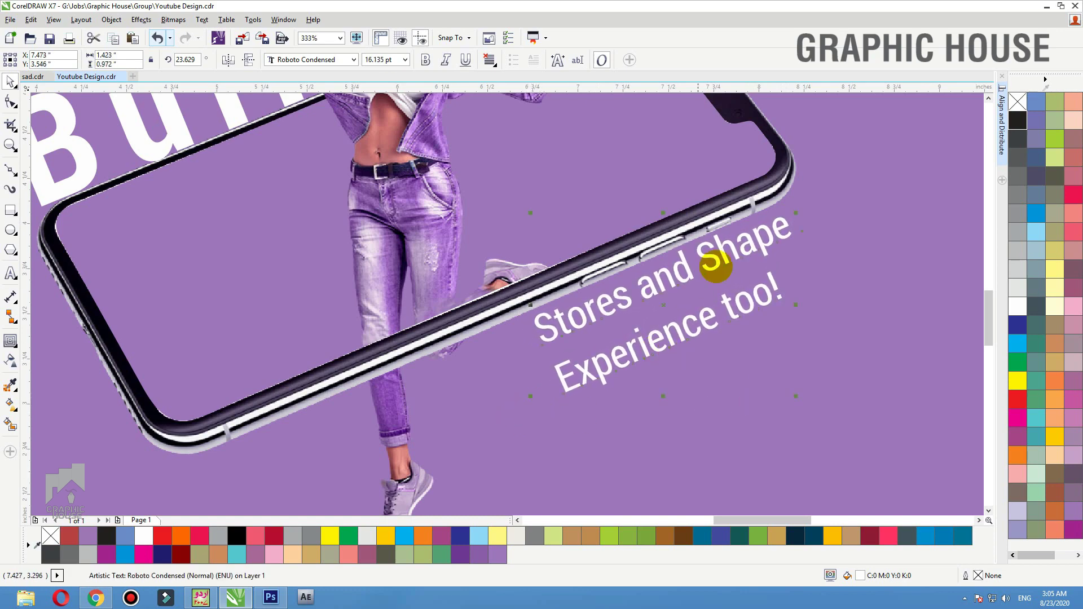
click(489, 60)
click(492, 111)
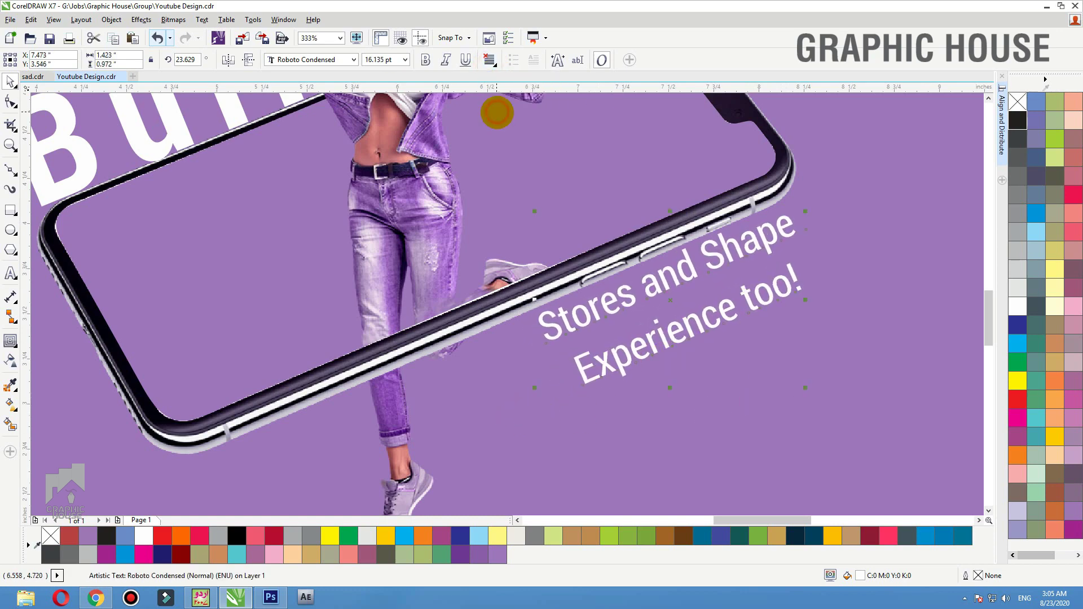
Tighten the line spacing between "Stores and Shape" and "Experience too!"
key(F10)
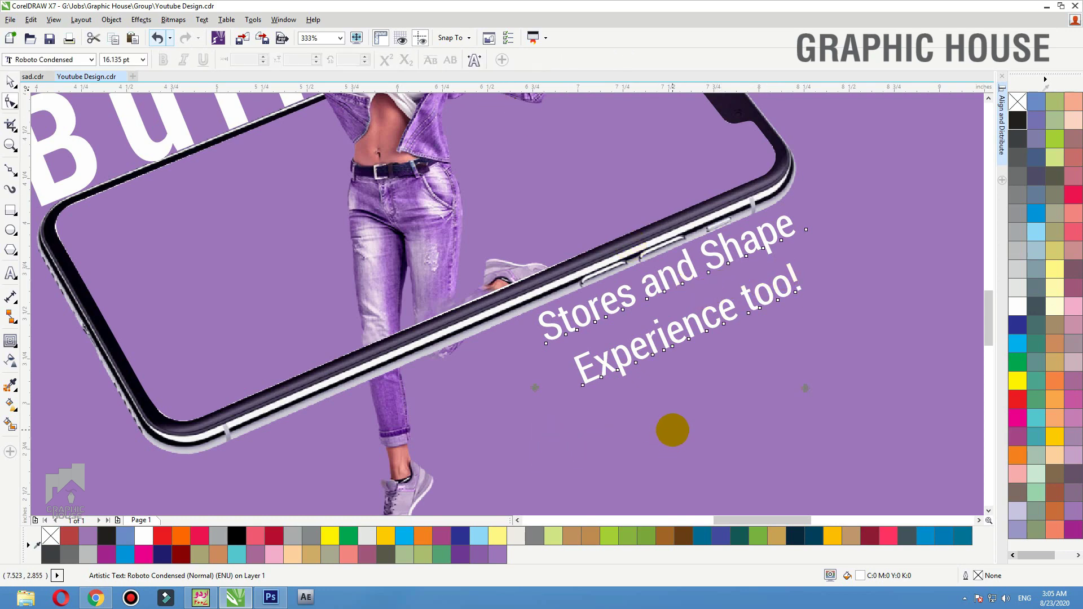
click(535, 384)
drag(535, 379, 528, 352)
key(space)
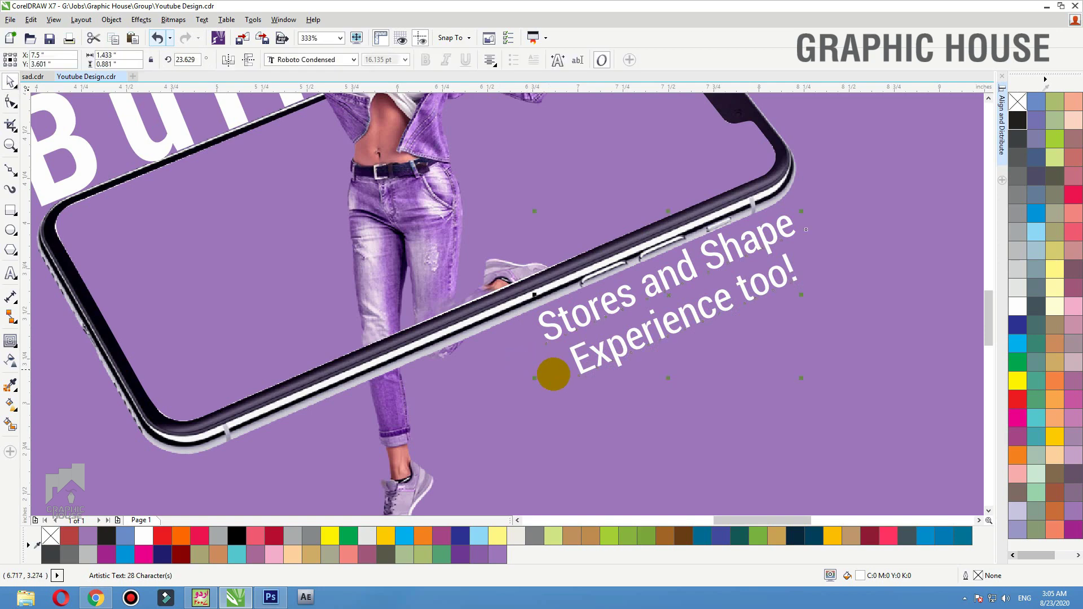
scroll(646, 377, down, 3)
click(743, 362)
key(shift+F2)
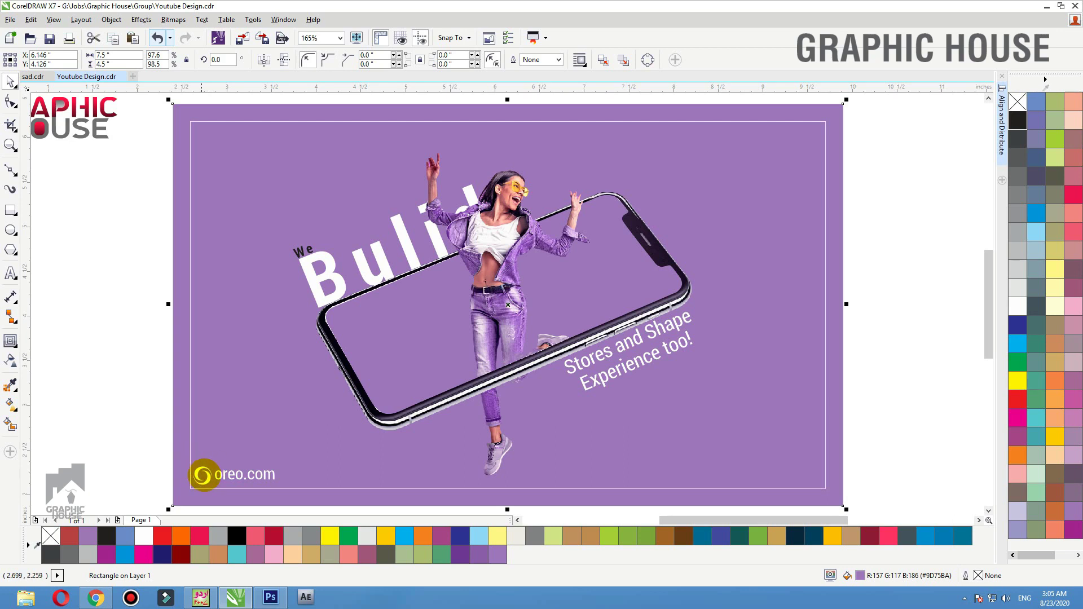
Duplicate the swirl icon of the oreo.com logo and enlarge the copy to about 2.13 in over the woman's legs
click(201, 474)
drag(202, 474, 444, 449)
right_click(445, 450)
key(F4)
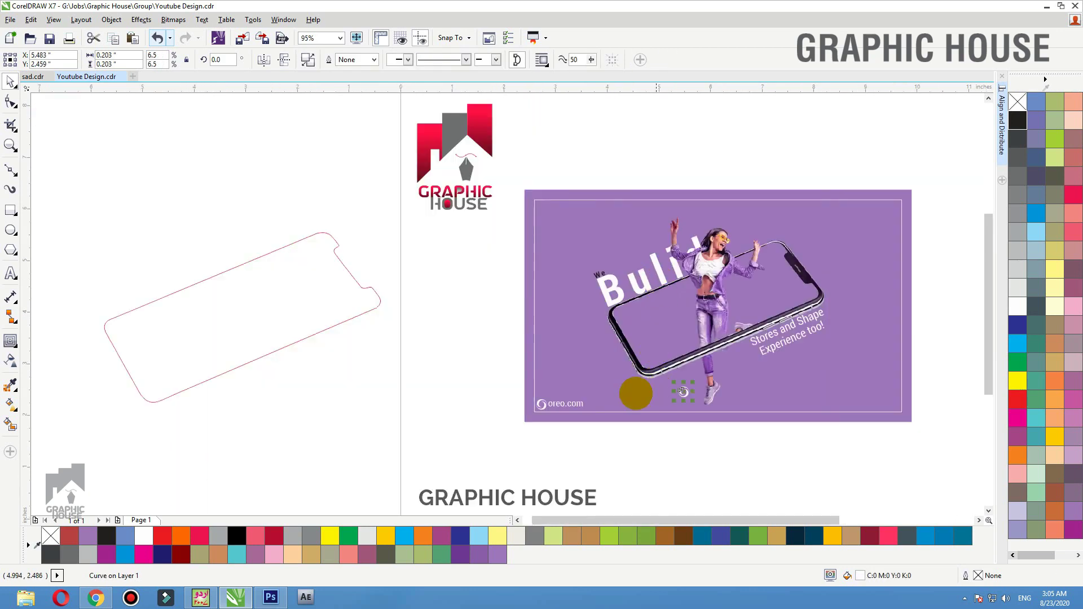
mouse_move(521, 286)
mouse_down()
mouse_move(736, 419)
mouse_move(664, 377)
mouse_move(409, 354)
mouse_move(739, 140)
mouse_up()
scroll(736, 419, up, 3)
drag(514, 386, 485, 413)
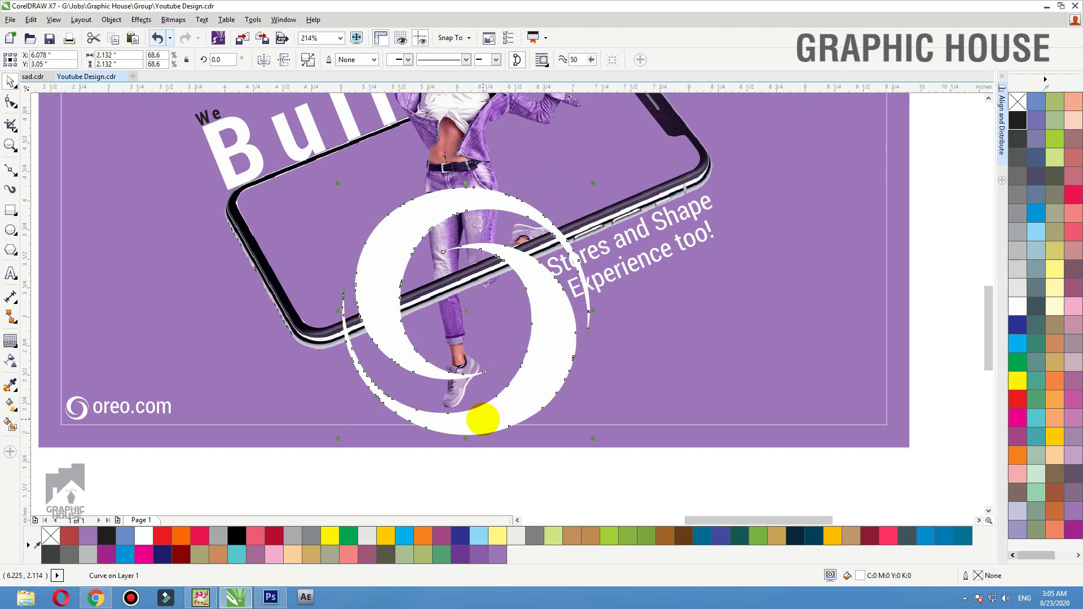
Center the swirl copy horizontally on the background rectangle and flatten it to about 0.44 in high around the woman's foot
shift+click(589, 427)
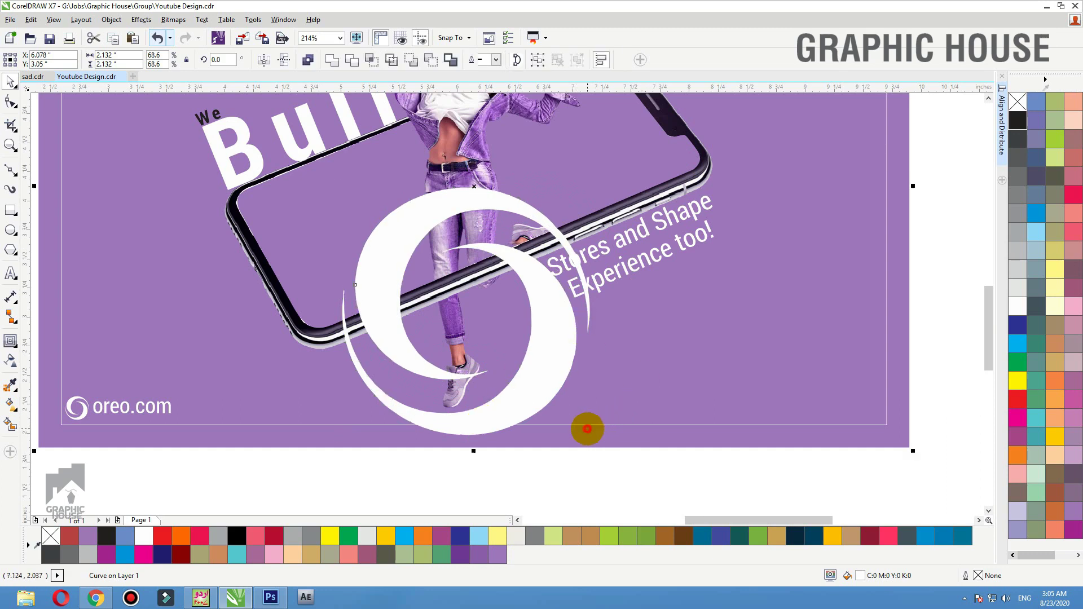
key(c)
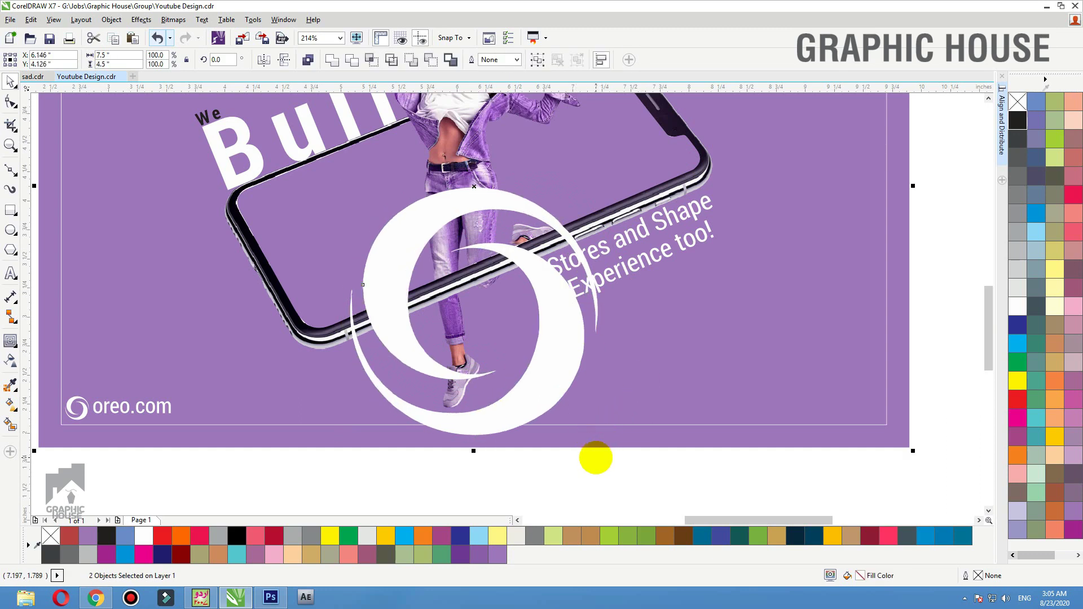
click(595, 458)
click(554, 348)
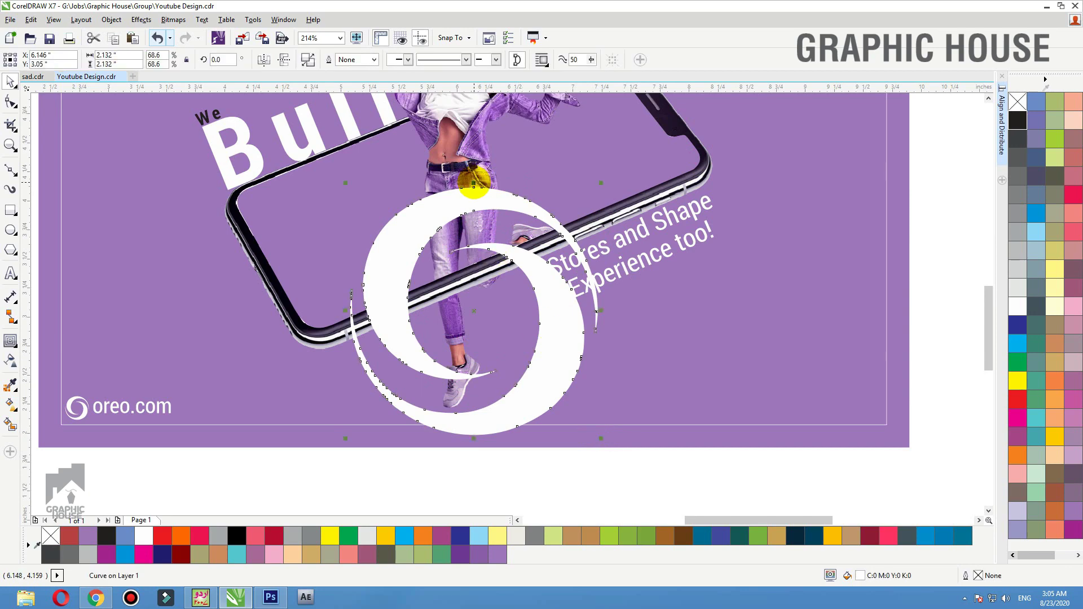
drag(474, 183, 473, 378)
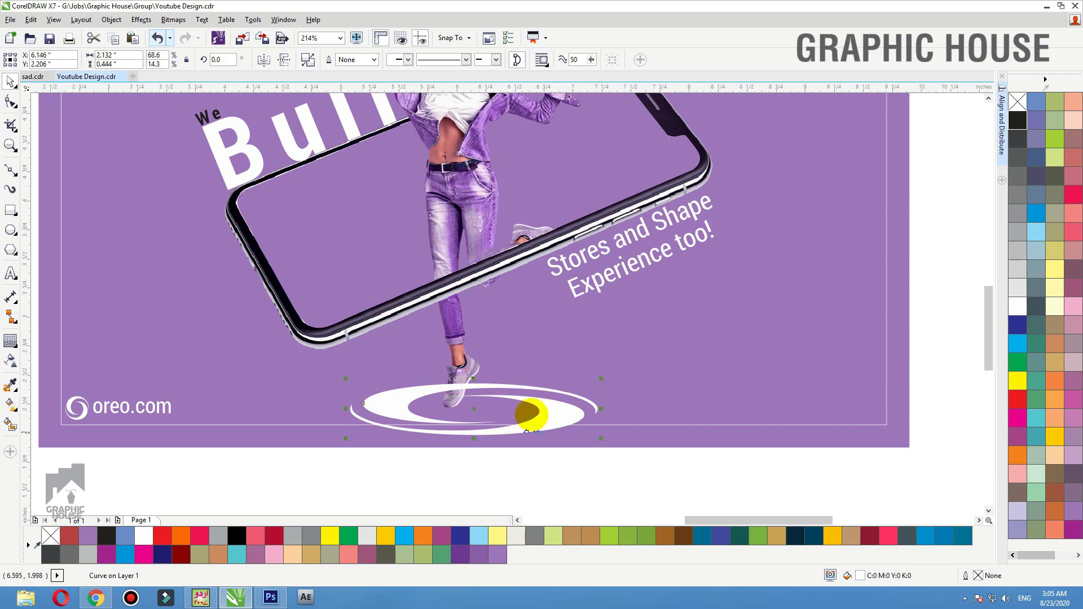
Fill the flattened swirl with a light purple sampled from the woman's jeans and place it behind her shoe
click(10, 385)
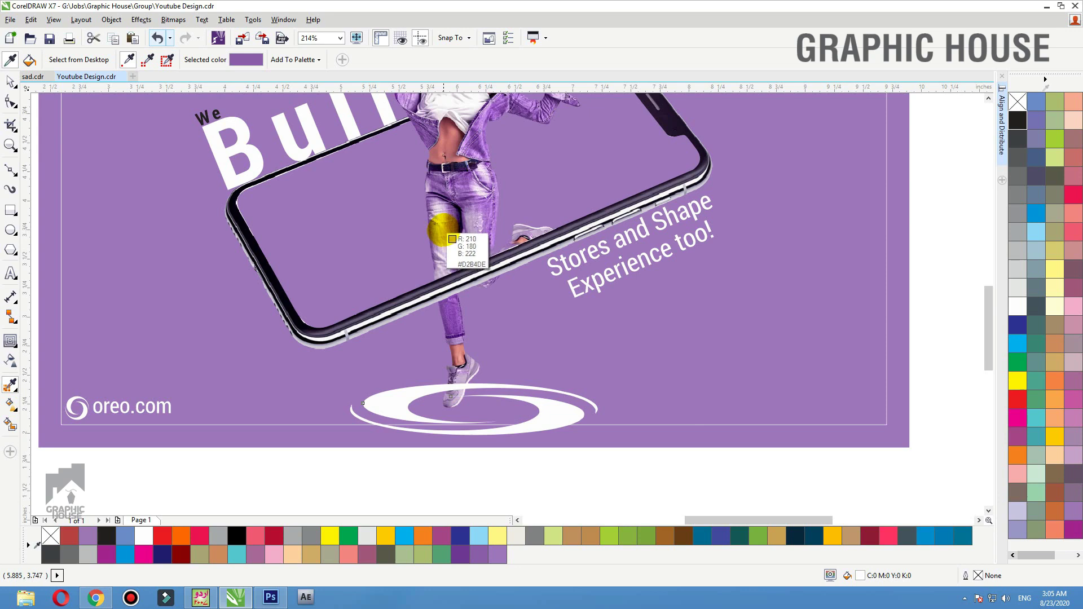
click(442, 225)
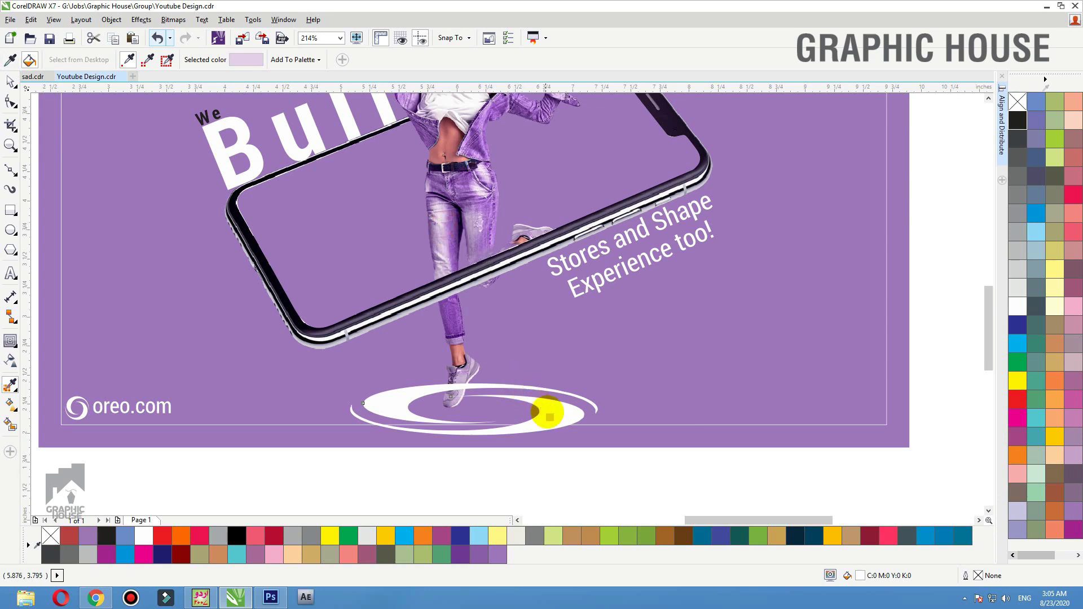
click(548, 412)
key(space)
drag(552, 421, 554, 395)
key(ctrl+z)
key(Delete)
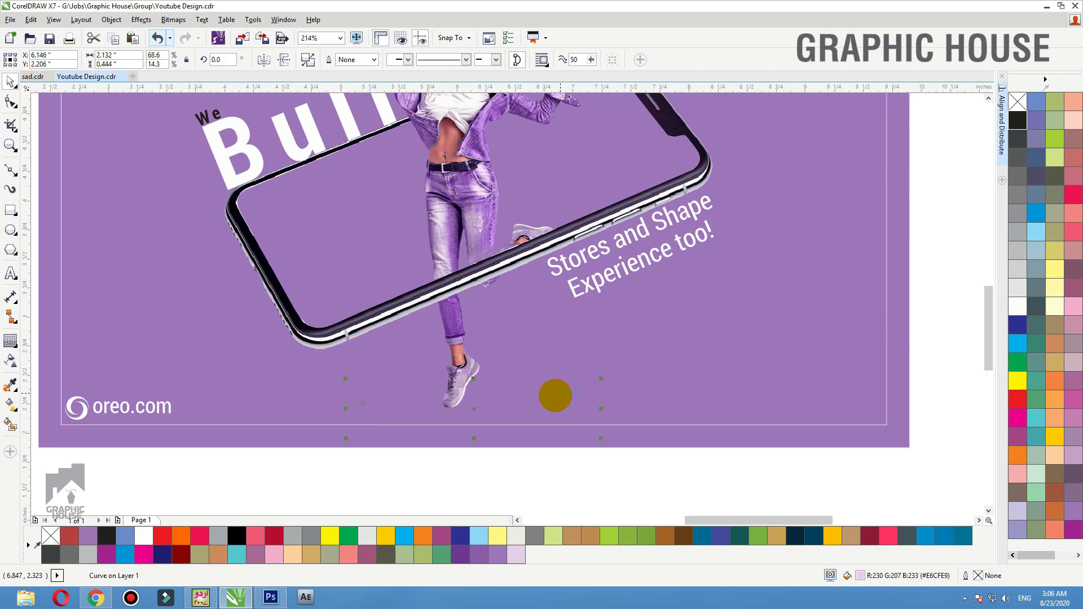
click(598, 380)
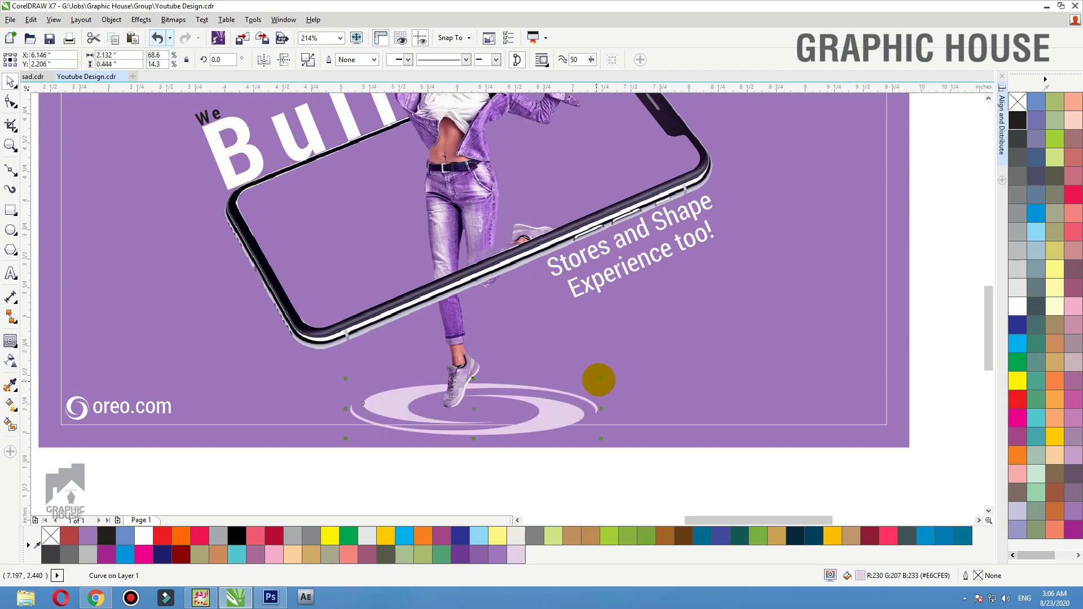
Enlarge the flattened swirl to about 3.2 by 0.6 in and move it up so it surrounds the woman's shoe
drag(600, 378, 658, 349)
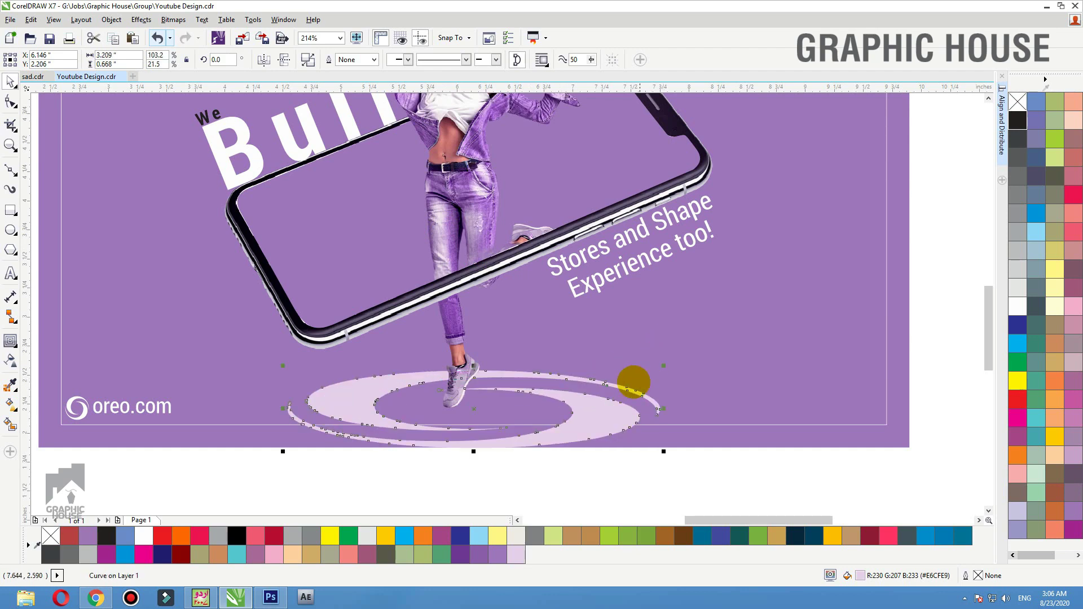
drag(609, 382, 476, 351)
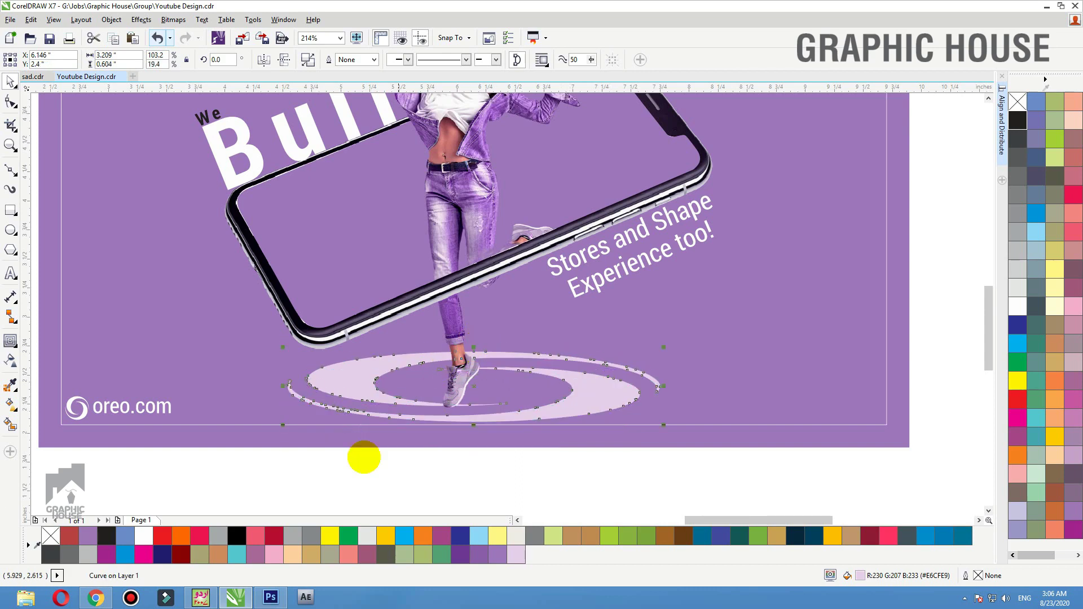
click(415, 473)
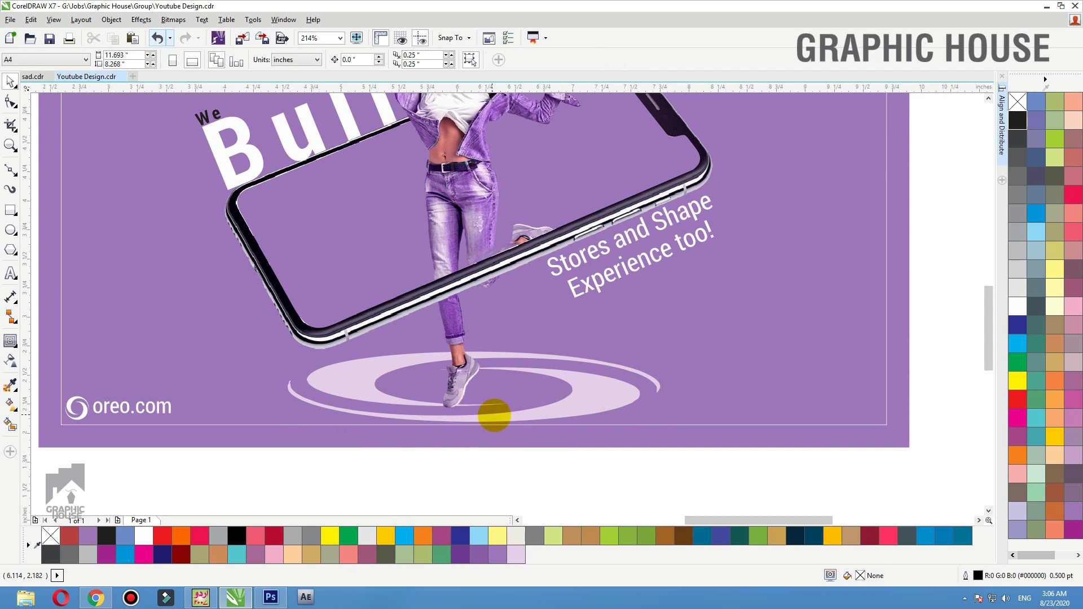
click(498, 418)
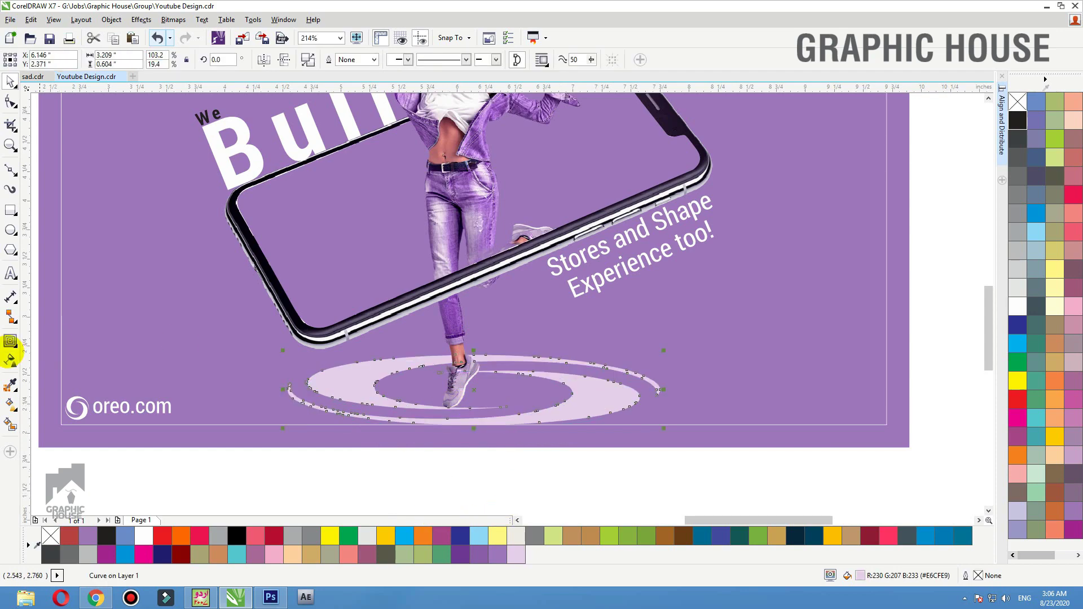
Apply a 50% uniform transparency to the flattened swirl around the woman's shoe
click(10, 361)
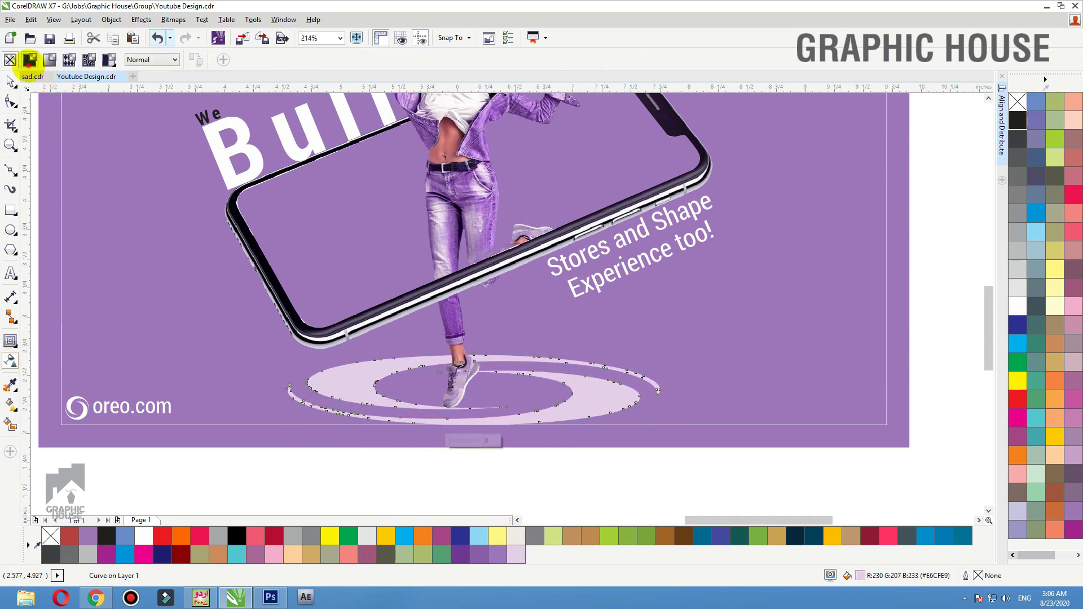
click(30, 58)
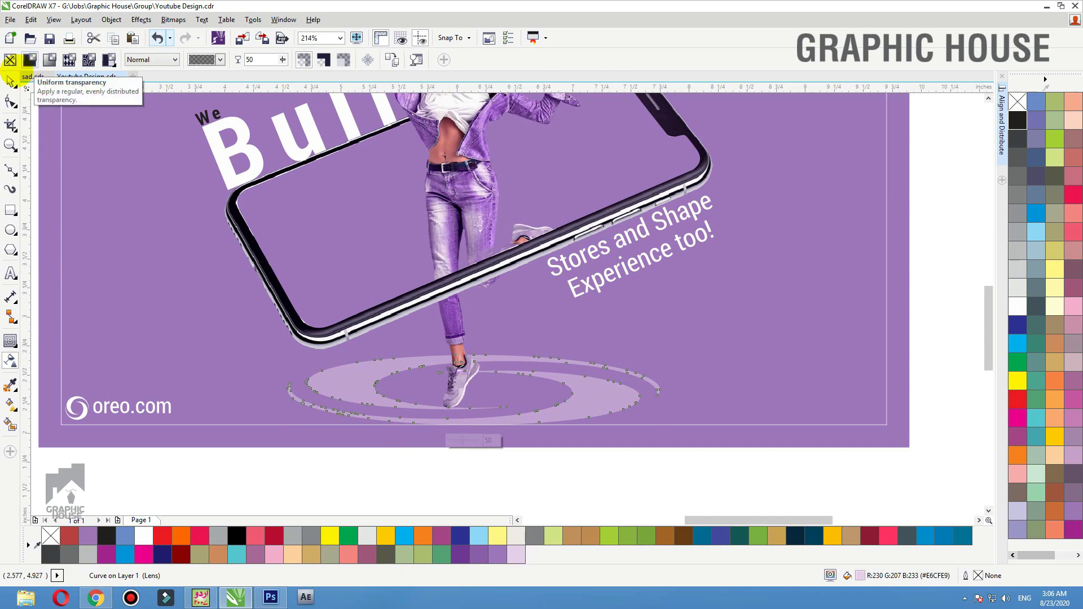
click(10, 80)
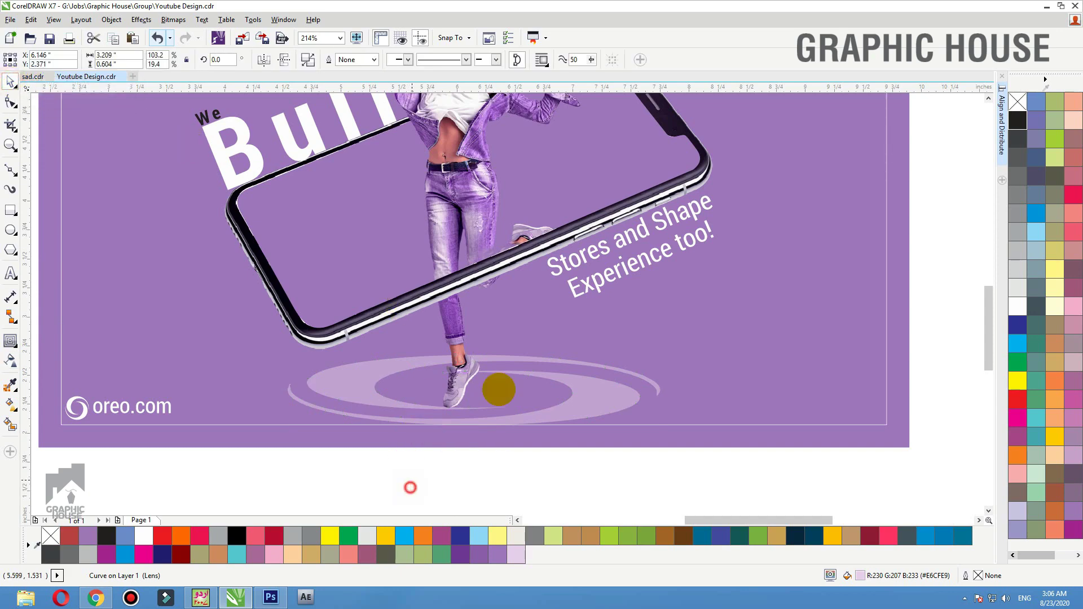
click(410, 487)
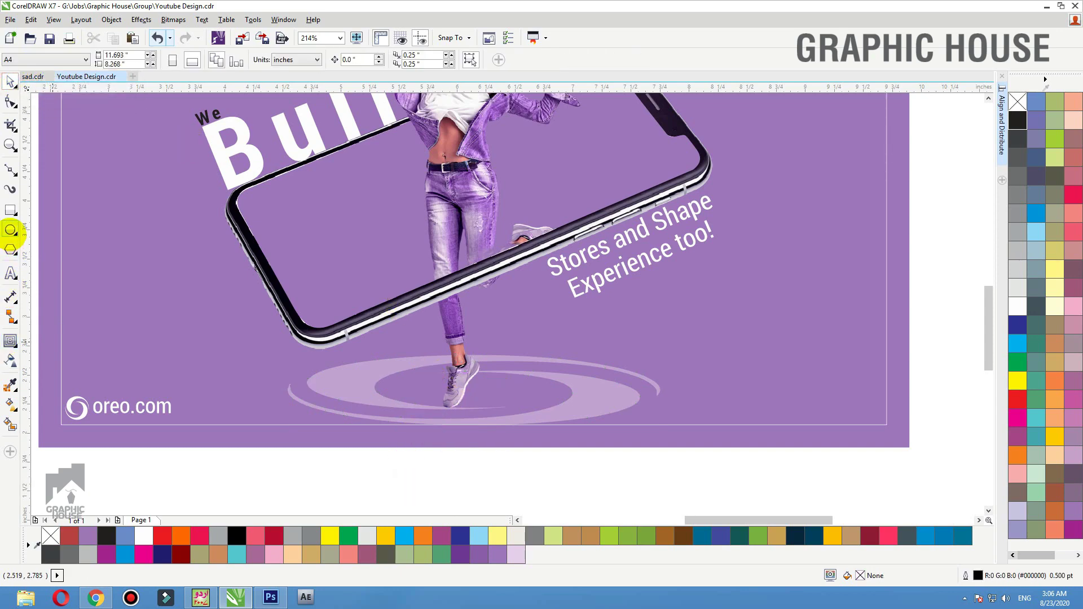
Draw a flat ellipse about 0.17 by 0.033 in just beneath the shoe's toe, filled black without an outline
click(11, 231)
scroll(508, 412, up, 5)
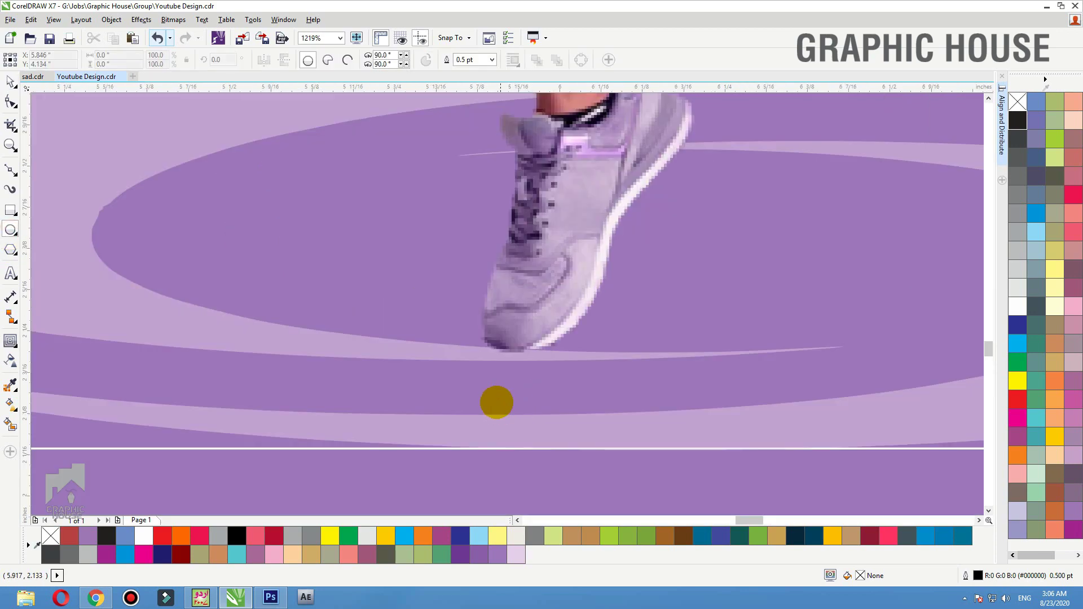
mouse_move(458, 361)
mouse_down()
mouse_move(570, 370)
mouse_move(575, 385)
mouse_up()
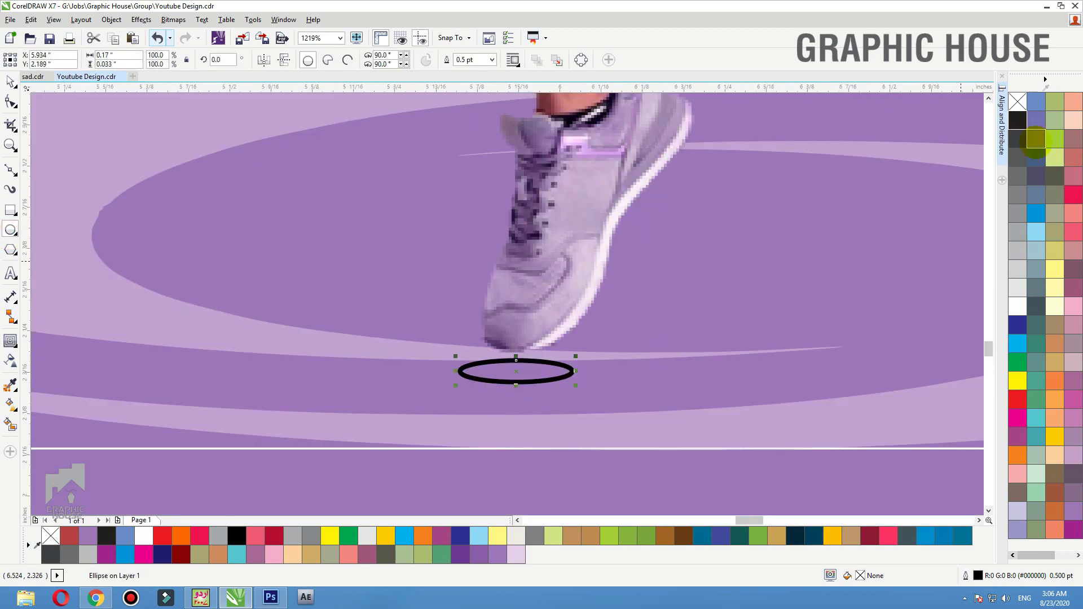
click(1013, 120)
right_click(1017, 101)
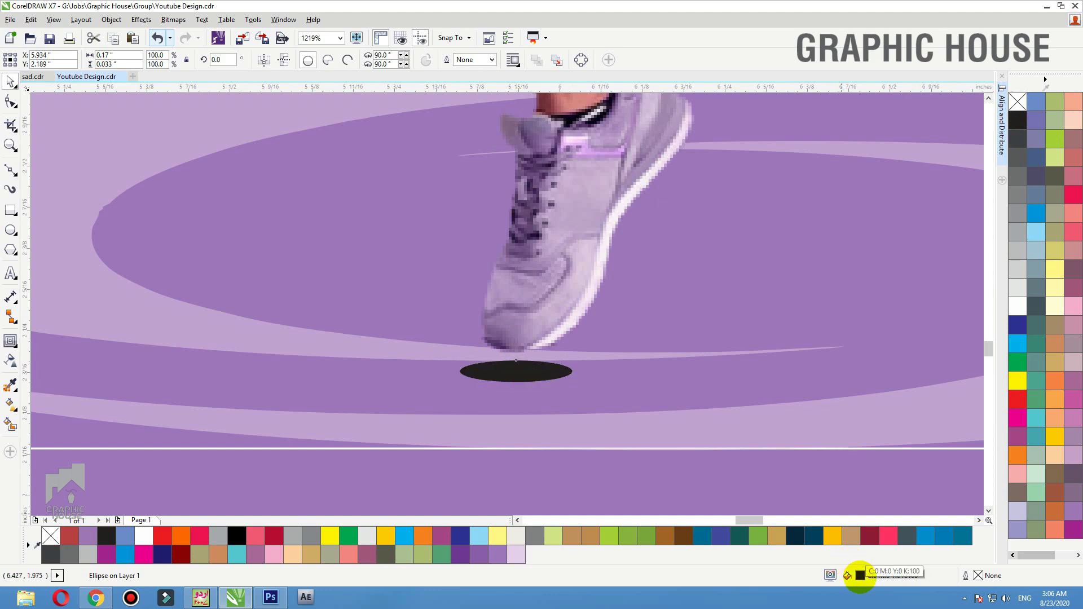
Change the ellipse's fill to pure RGB black, #000000
double_click(858, 575)
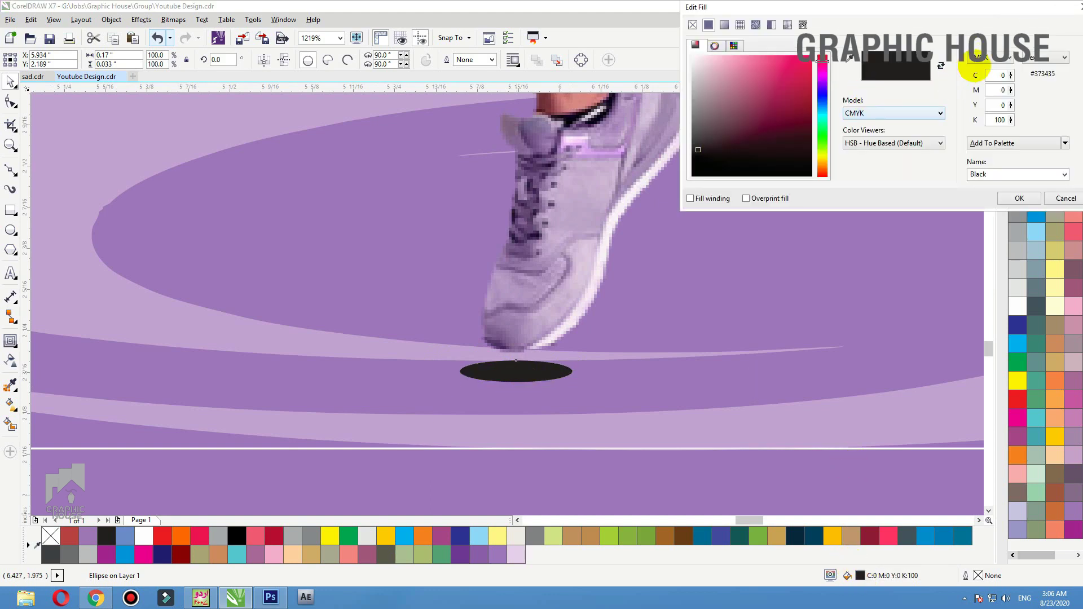
click(981, 56)
click(976, 85)
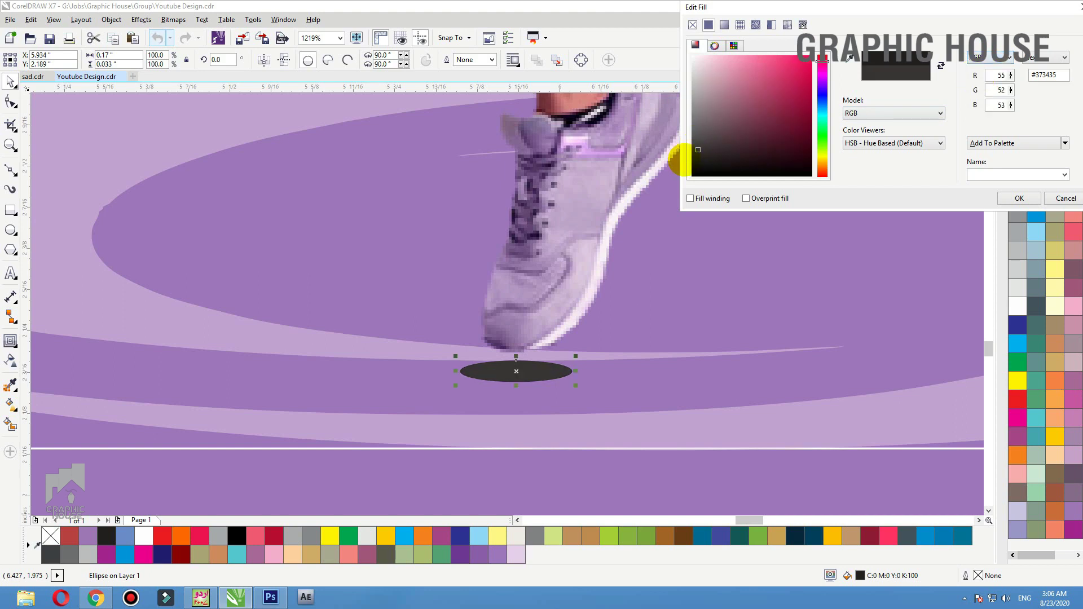
drag(698, 150, 691, 176)
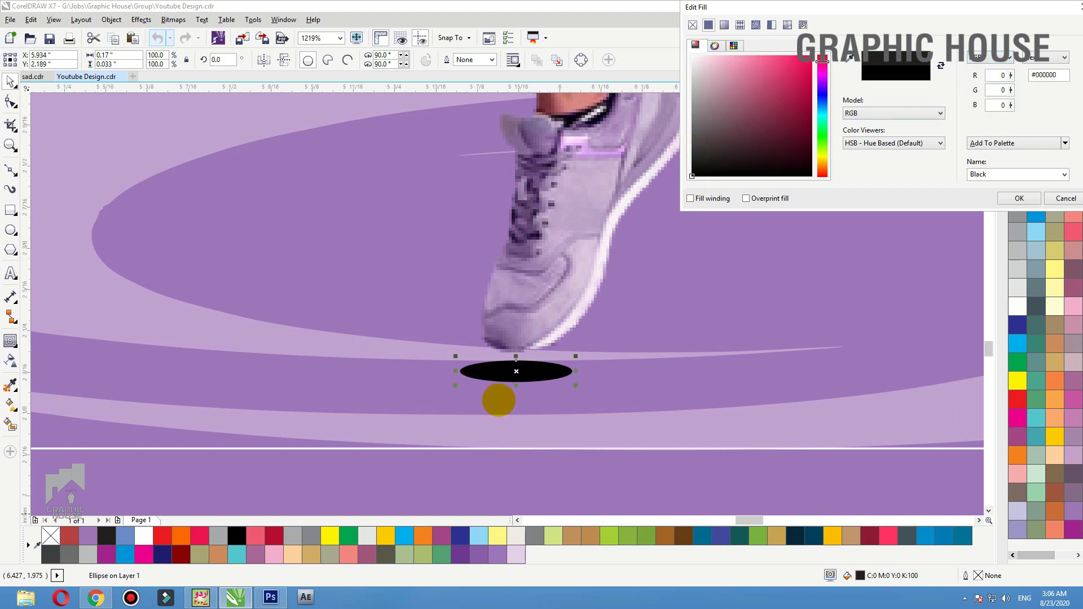
click(1019, 198)
Convert the black ellipse to a 7000 dpi RGB bitmap with anti-aliasing and a transparent background
click(179, 20)
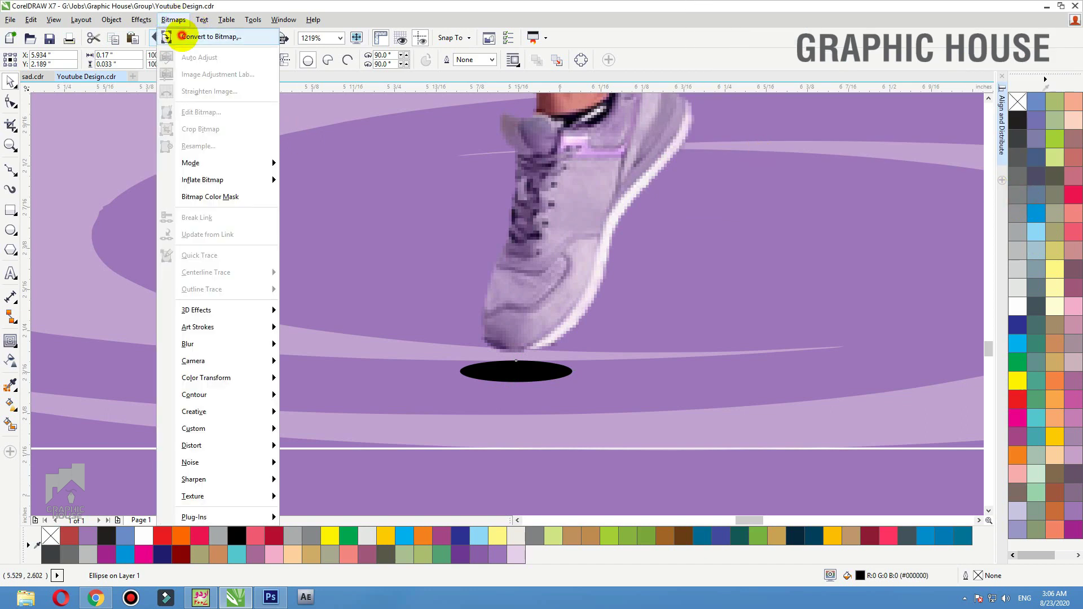
click(208, 34)
mouse_move(520, 224)
mouse_down()
mouse_move(541, 171)
mouse_move(628, 122)
mouse_move(553, 139)
mouse_up()
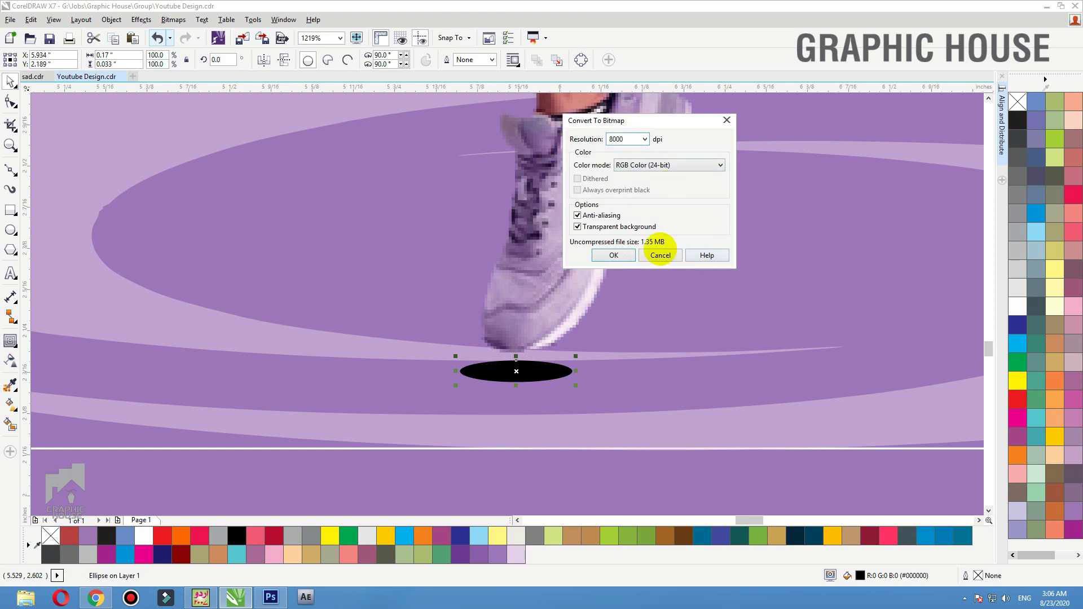
double_click(615, 139)
text(7)
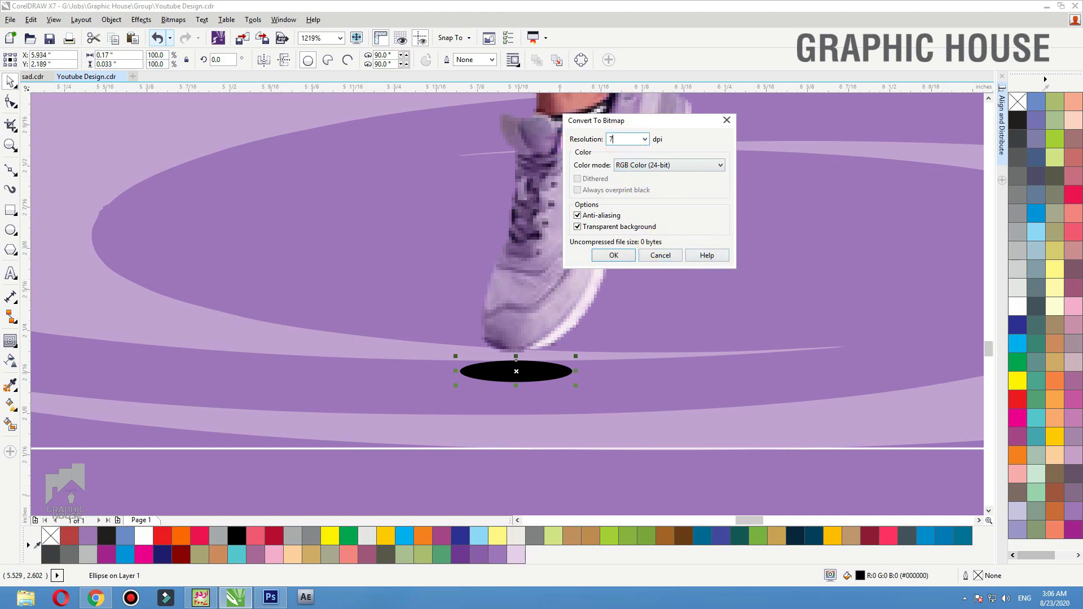
text(000)
click(620, 257)
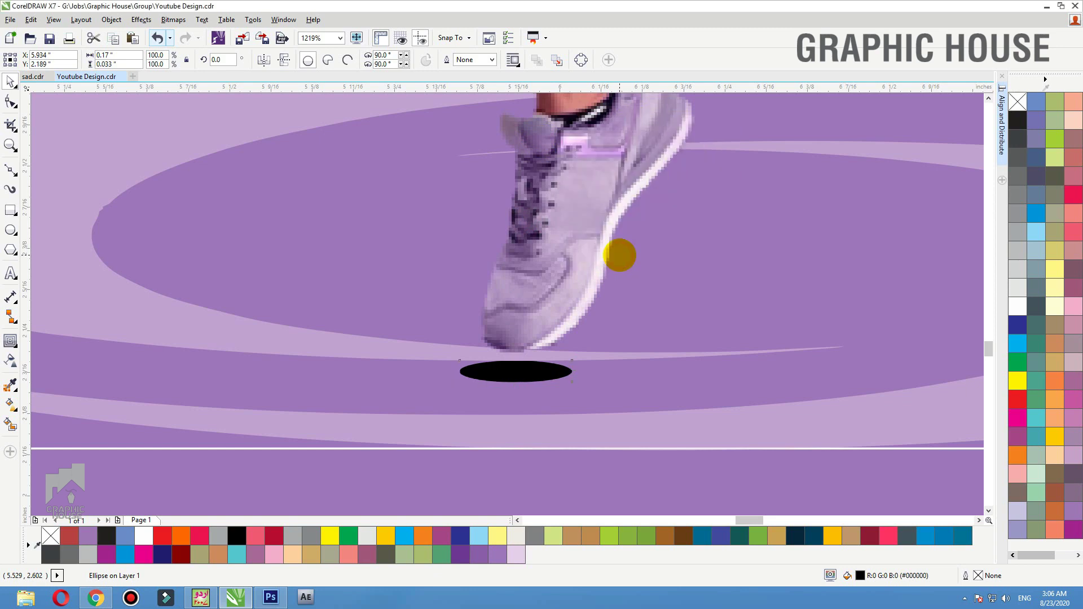
Apply a Gaussian Blur with a 90-pixel radius to the ellipse bitmap
click(173, 19)
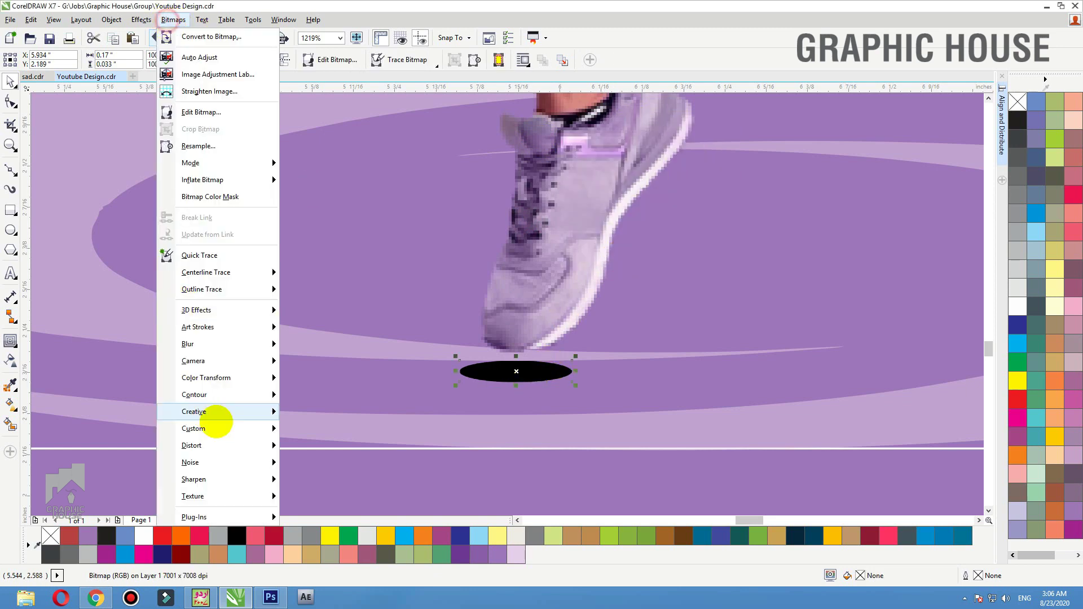
mouse_move(244, 345)
click(326, 367)
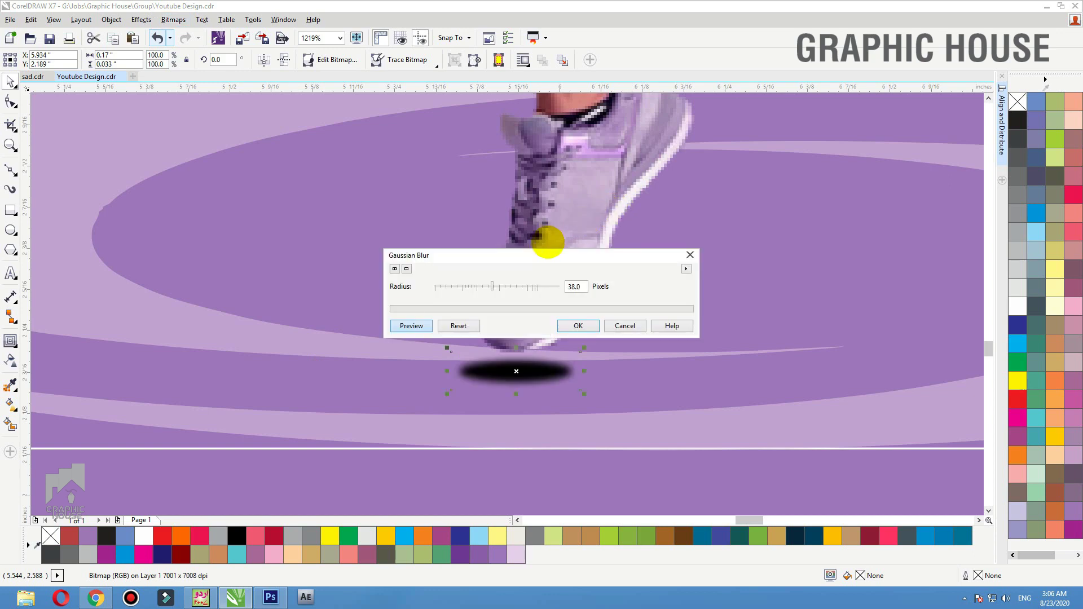
drag(547, 258, 559, 117)
drag(503, 145, 530, 145)
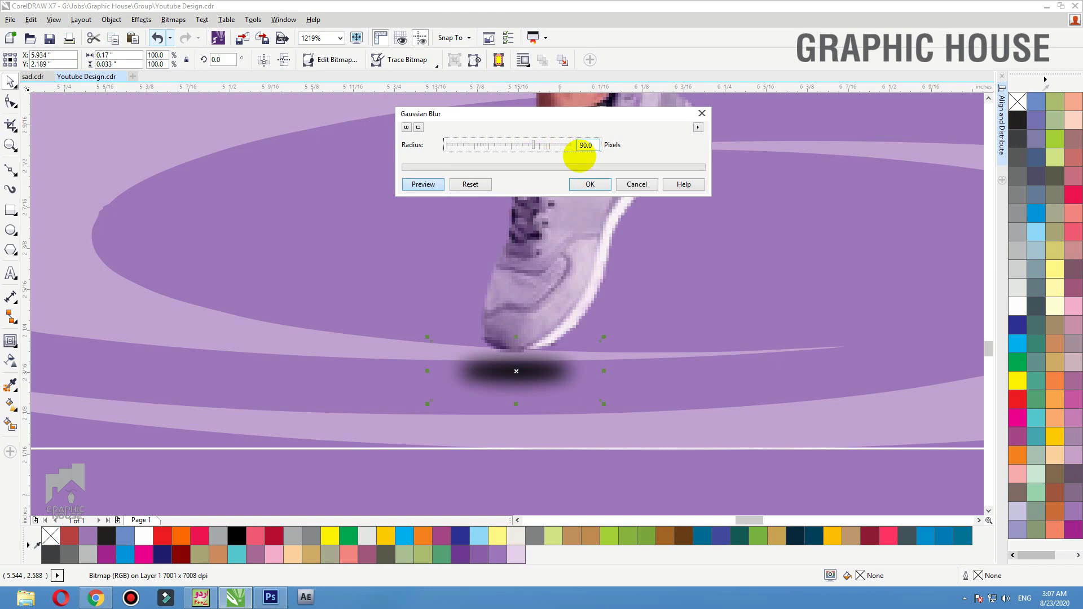
click(588, 184)
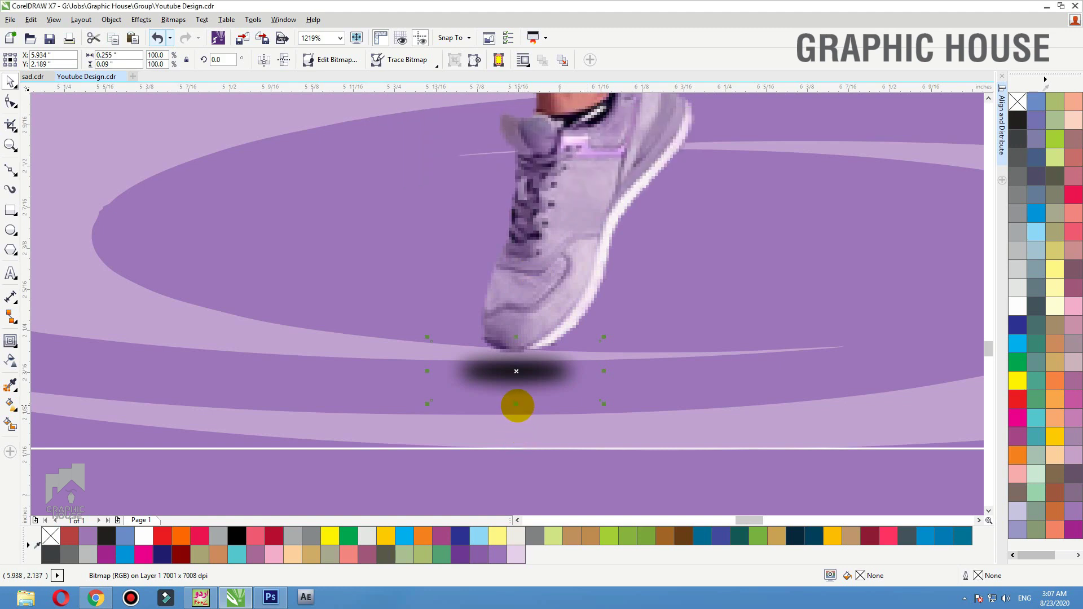
Flatten the blurred shadow to about 0.055 in high close under the shoe and give it 30% uniform transparency
drag(516, 404, 520, 385)
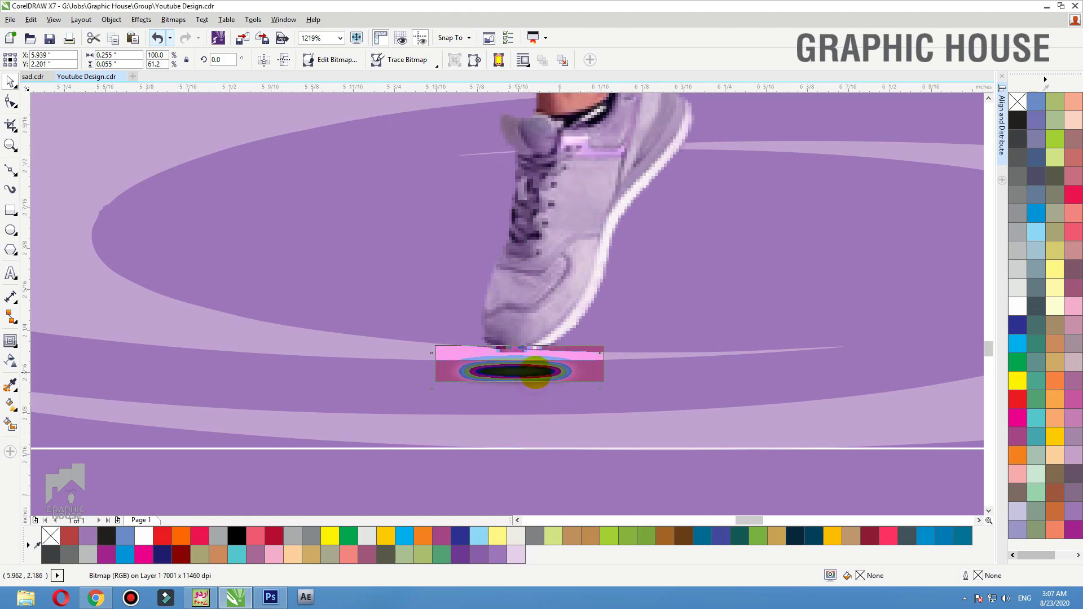
click(10, 360)
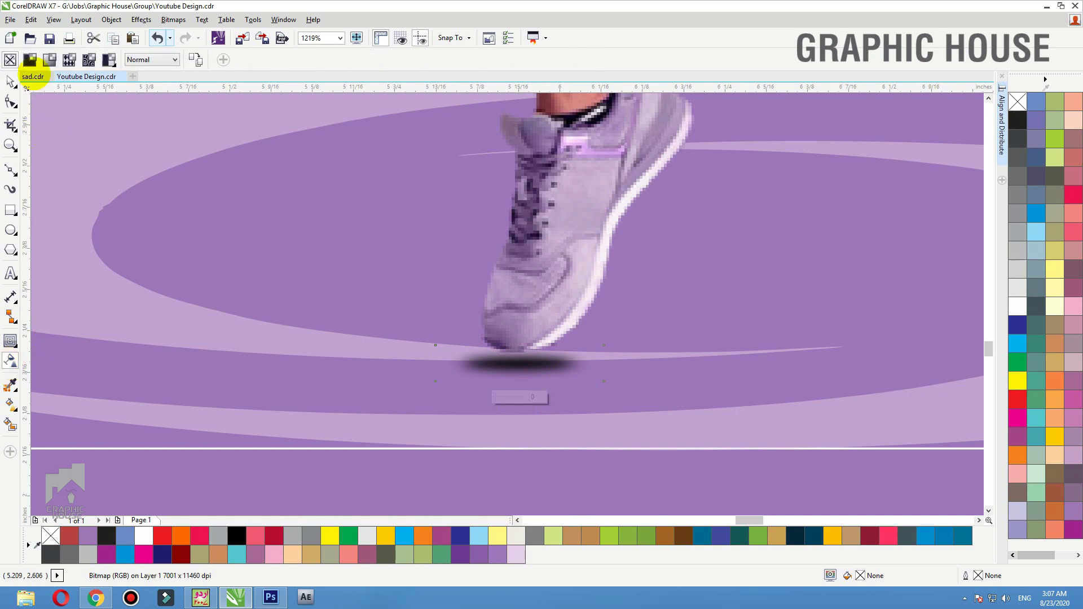
click(30, 60)
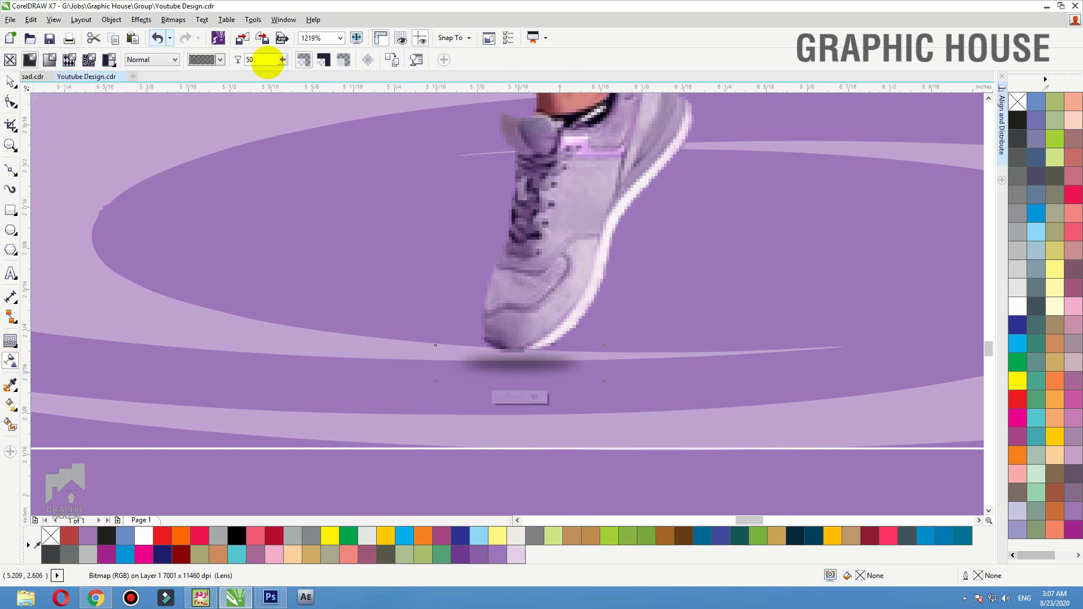
double_click(254, 60)
text(30)
key(Return)
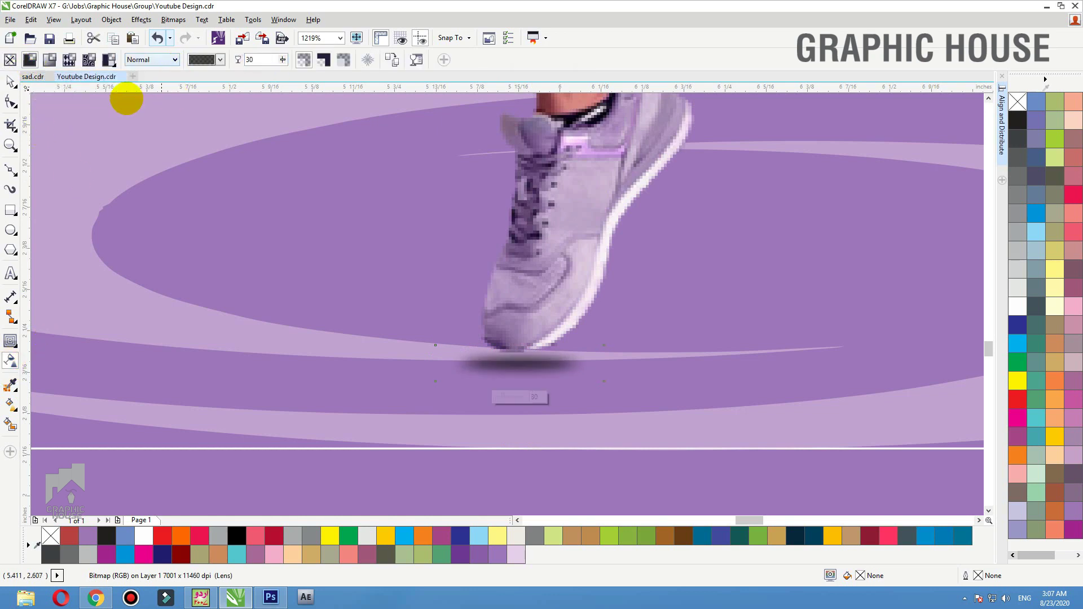
click(10, 81)
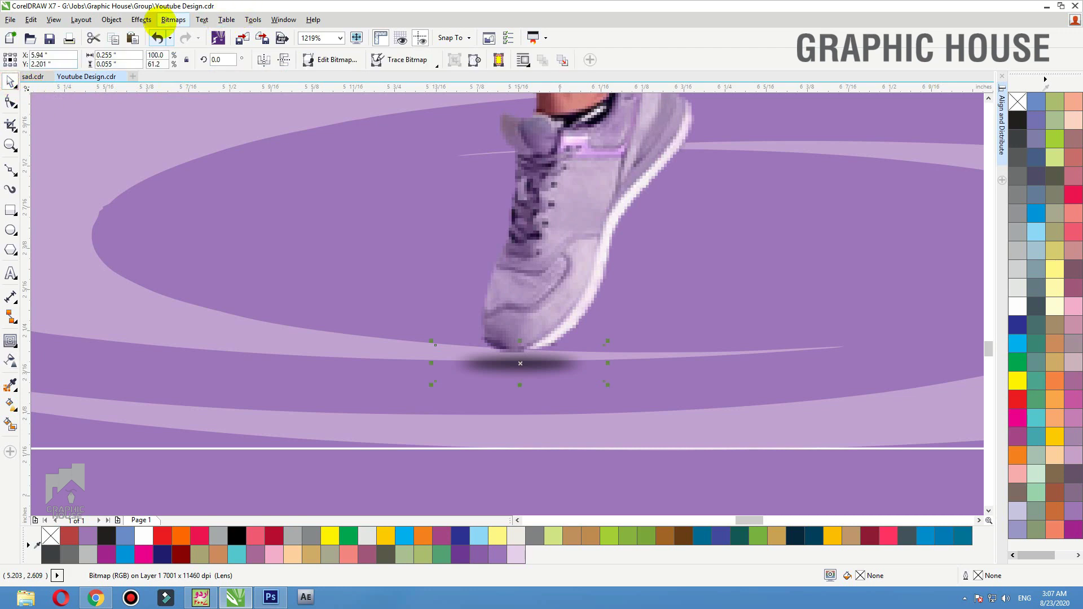
Convert the transparent shadow to a 7000 dpi RGB bitmap with a transparent background and narrow it slightly
click(172, 19)
click(181, 35)
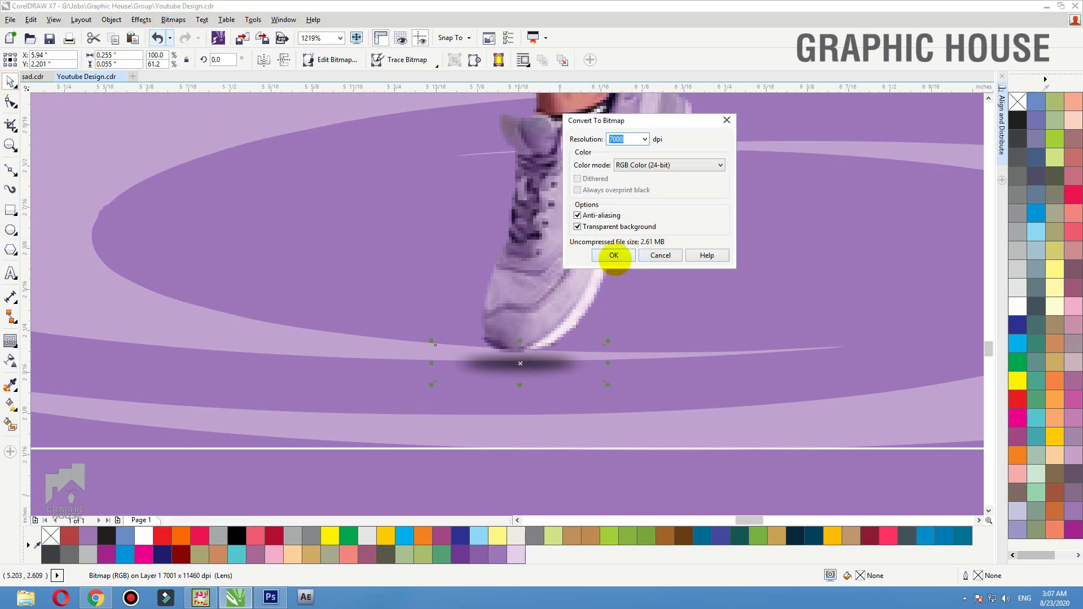
click(613, 255)
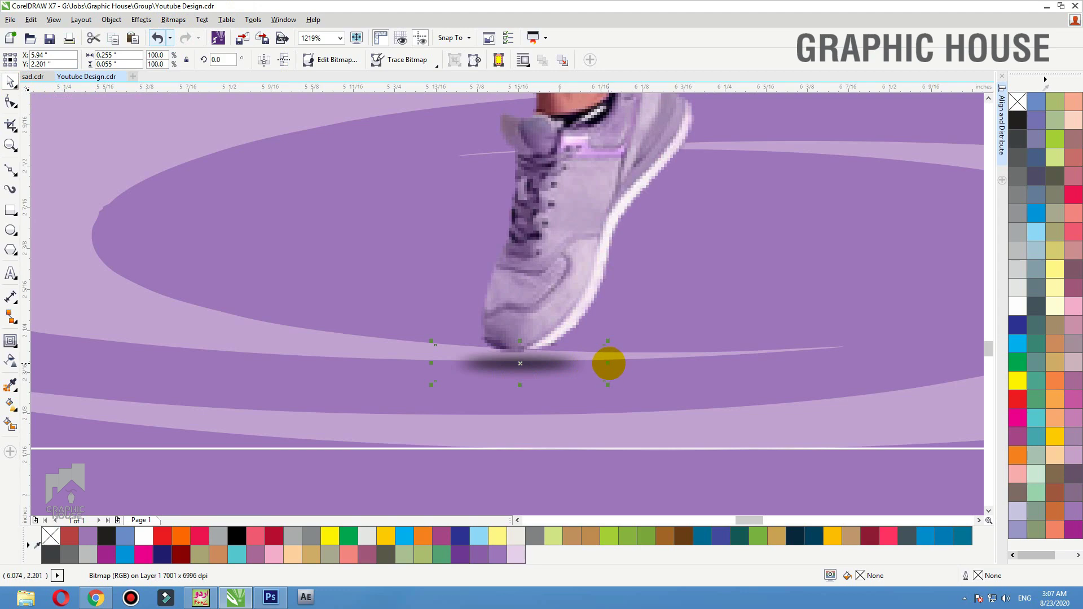
drag(609, 363, 601, 363)
scroll(510, 386, down, 2)
Remove the outline from the inner margin rectangle of the purple design
click(551, 435)
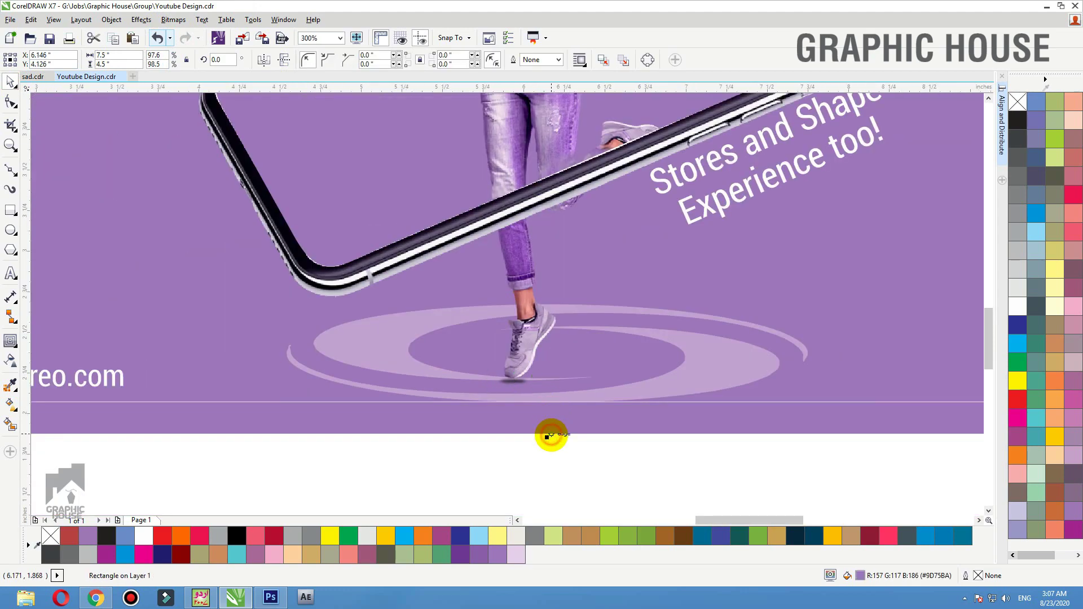
key(shift+F4)
click(886, 317)
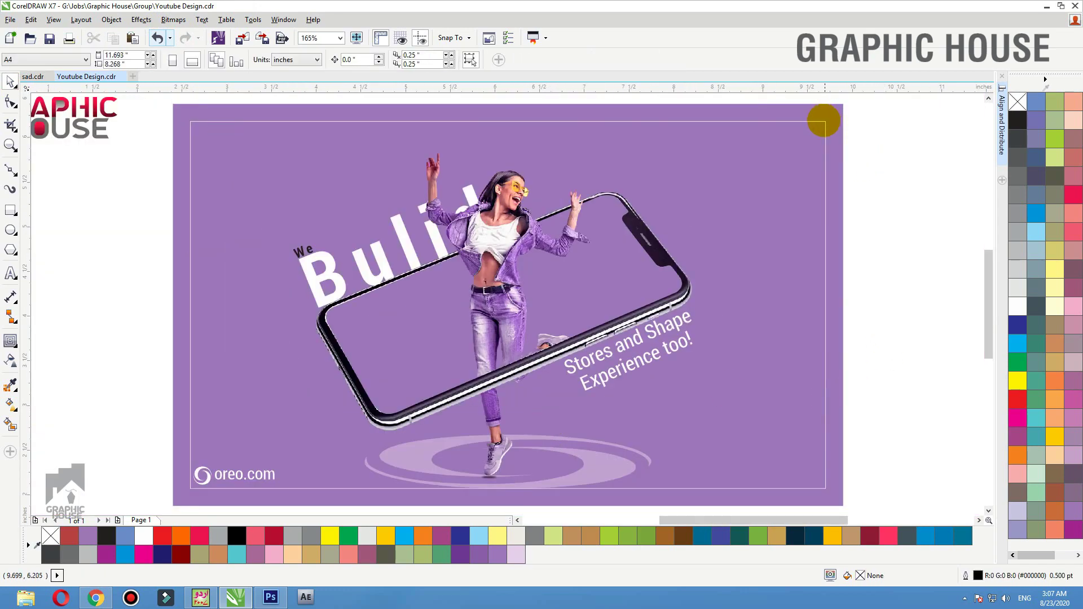
click(823, 120)
right_click(1018, 102)
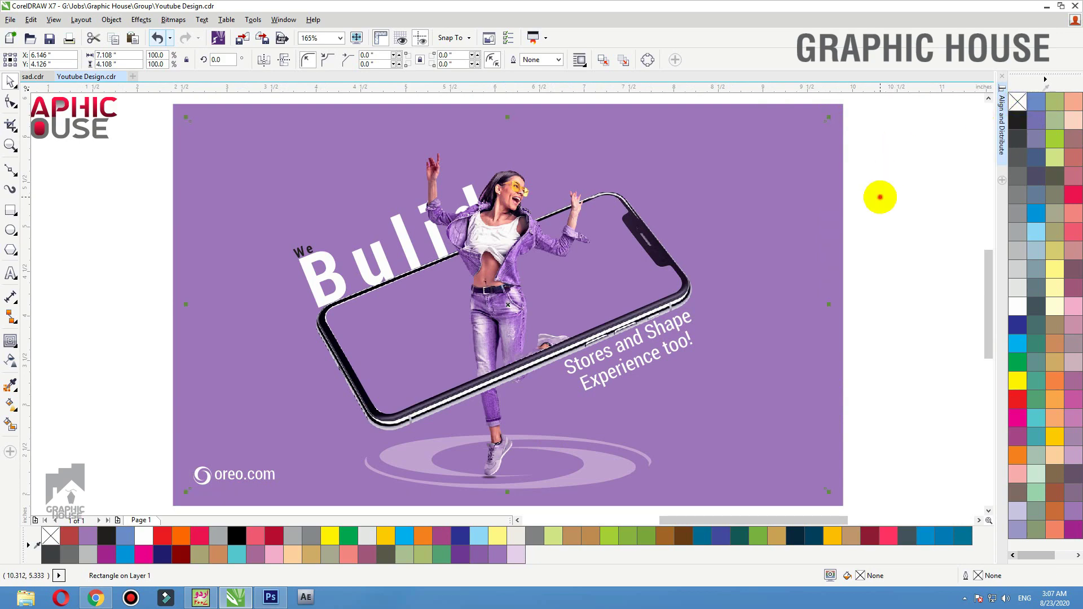
click(879, 196)
Delete the leftover phone-screen outline lying outside the page
scroll(666, 217, down, 2)
click(737, 170)
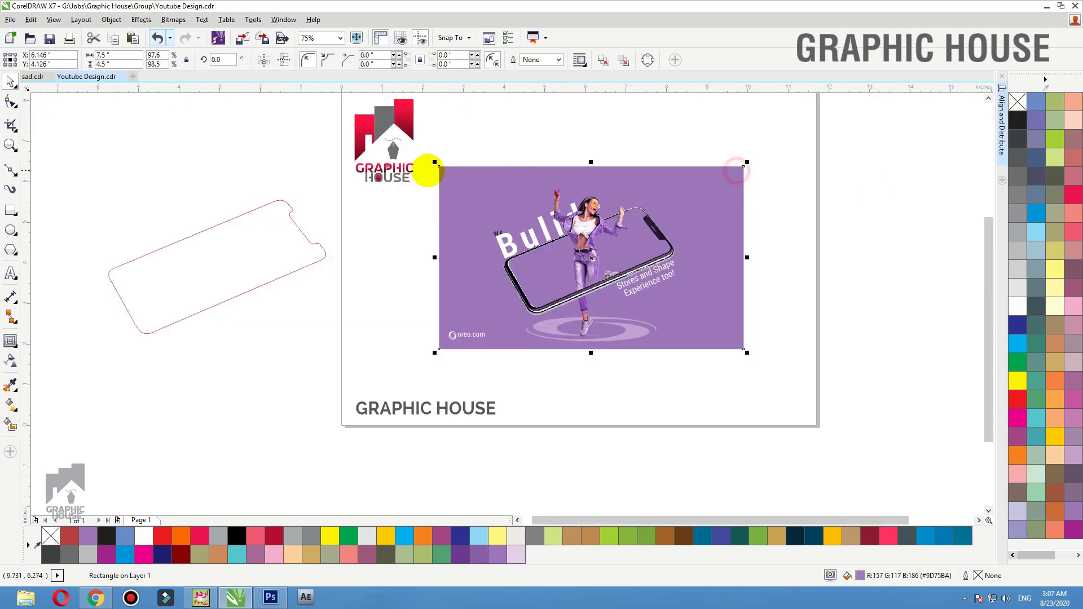
click(281, 278)
key(Delete)
Enlarge the oreo.com logo icon and text together to about 1.05 by 0.23 in, keeping the lower-left corner fixed
click(469, 169)
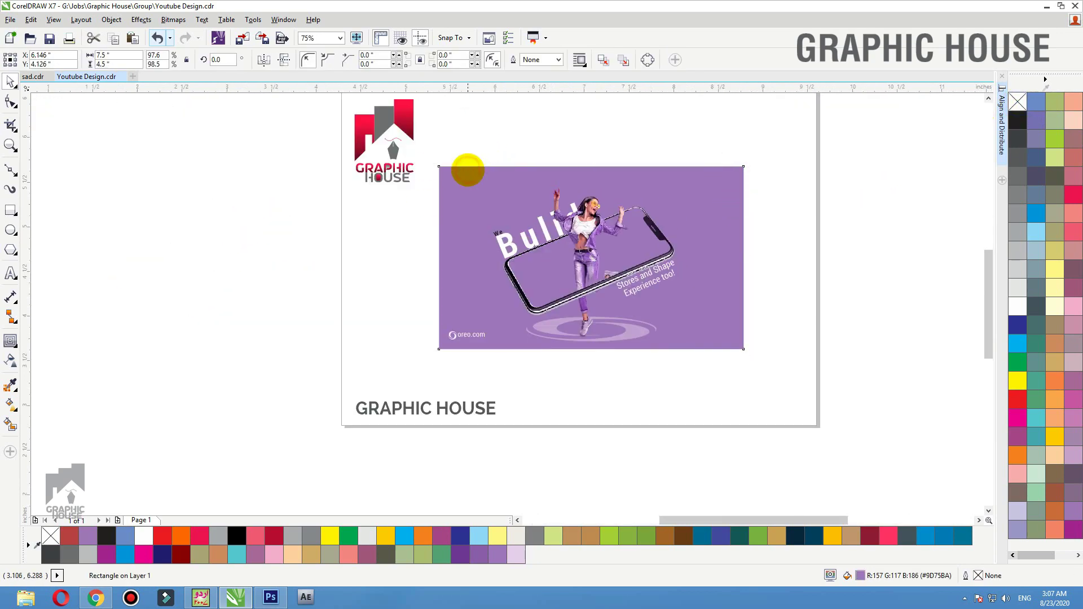
key(shift+F2)
drag(125, 414, 307, 508)
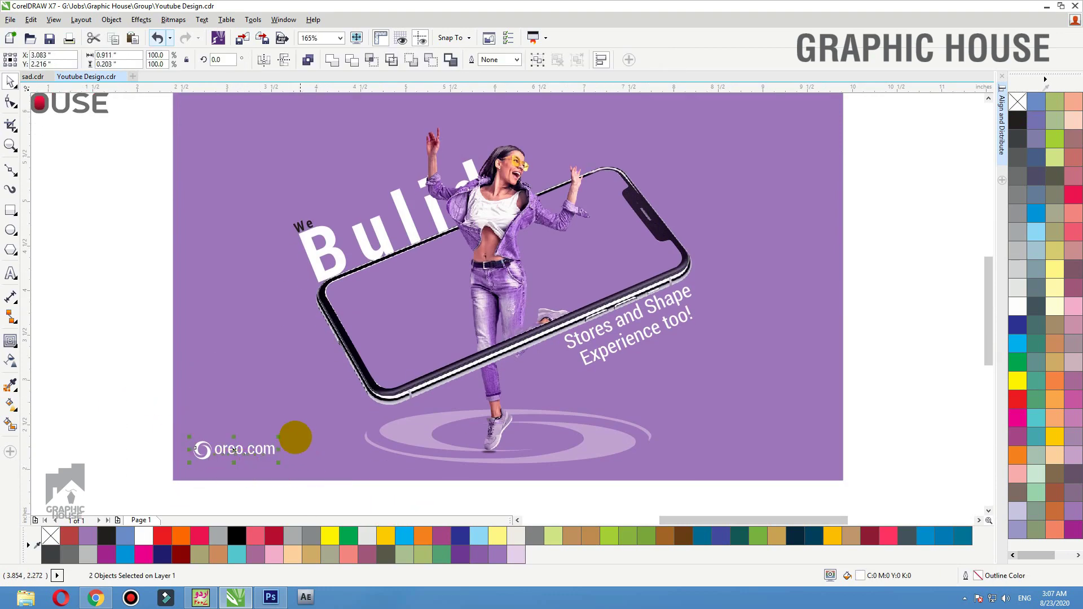
drag(279, 437, 286, 435)
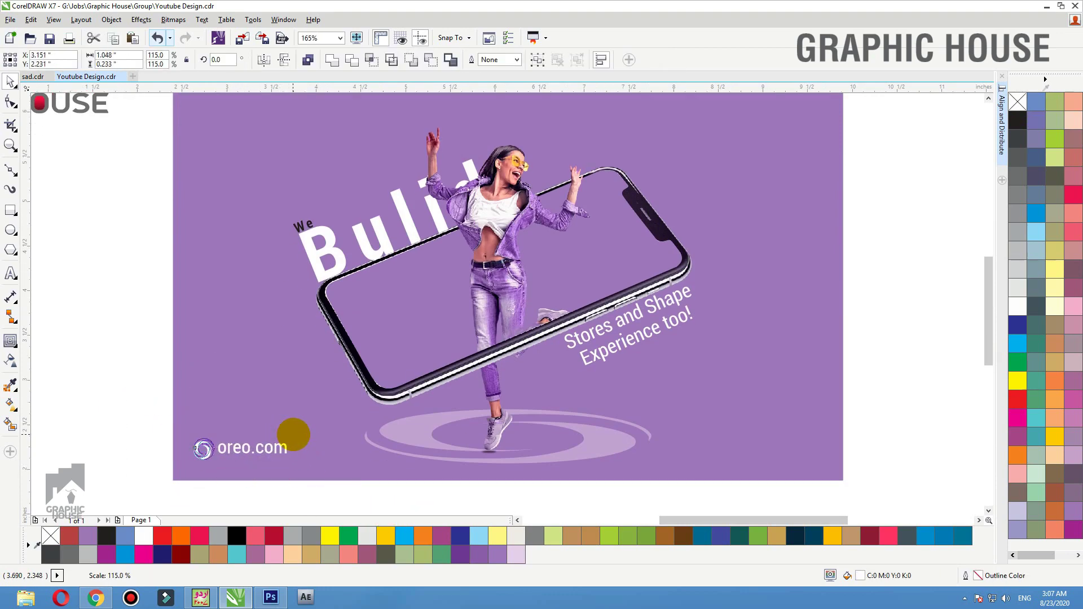
click(104, 393)
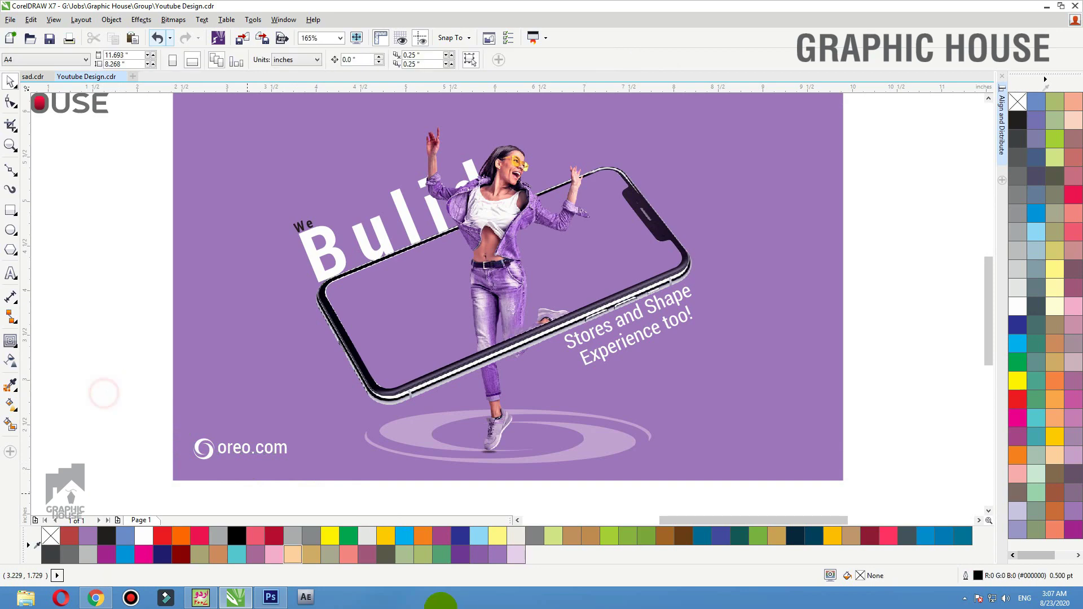
click(815, 353)
key(shift+F2)
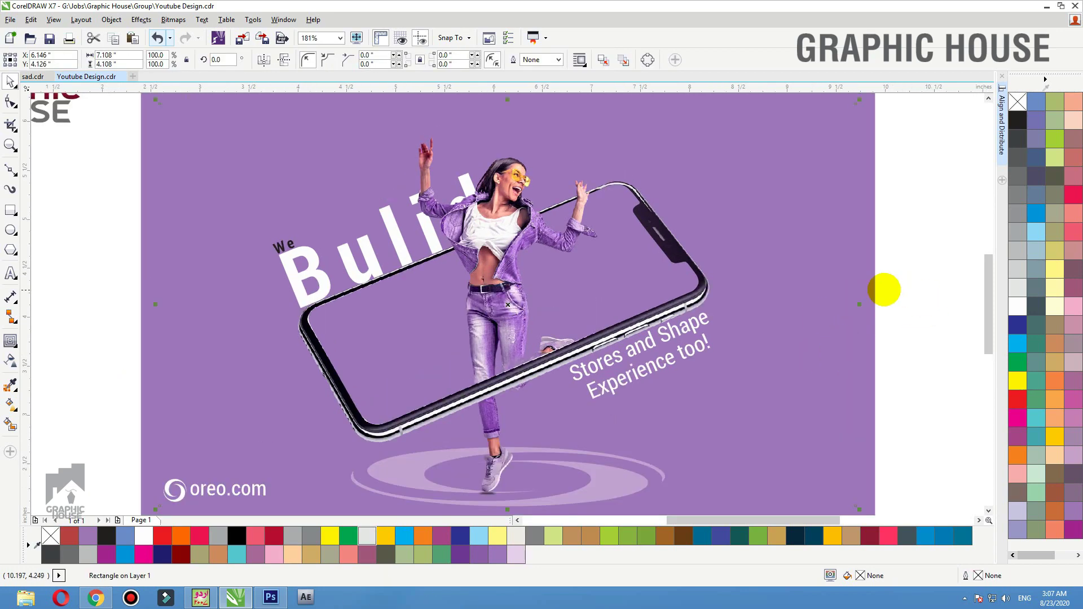
scroll(883, 290, down, 3)
drag(899, 249, 860, 184)
drag(541, 309, 418, 437)
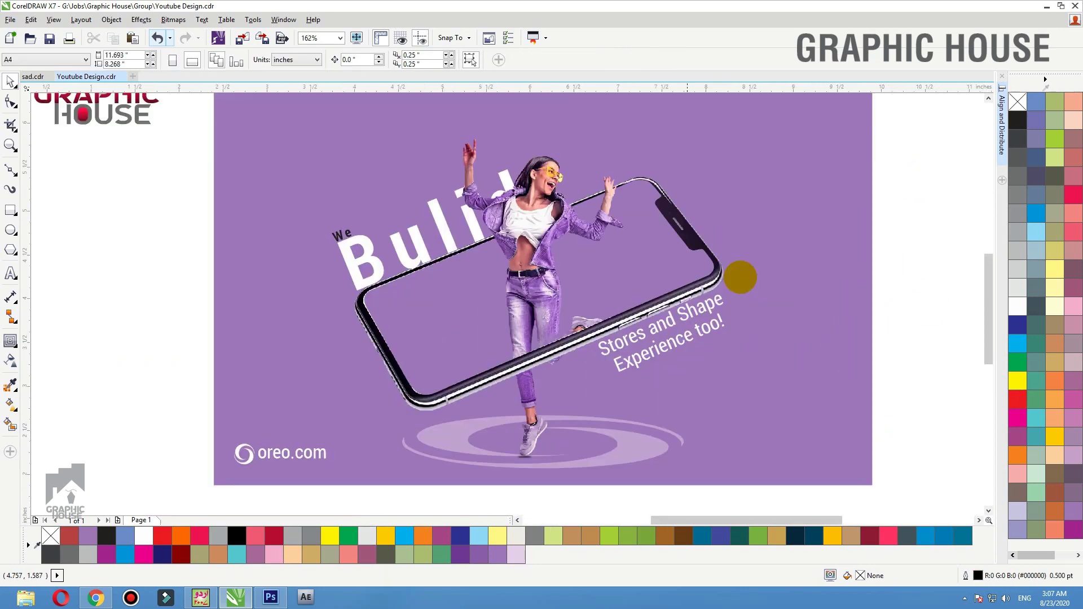
Give the purple background rectangle a vertical fountain fill that ends in dark purple #6D3795 at its lower edge
scroll(686, 277, down, 2)
drag(819, 160, 409, 406)
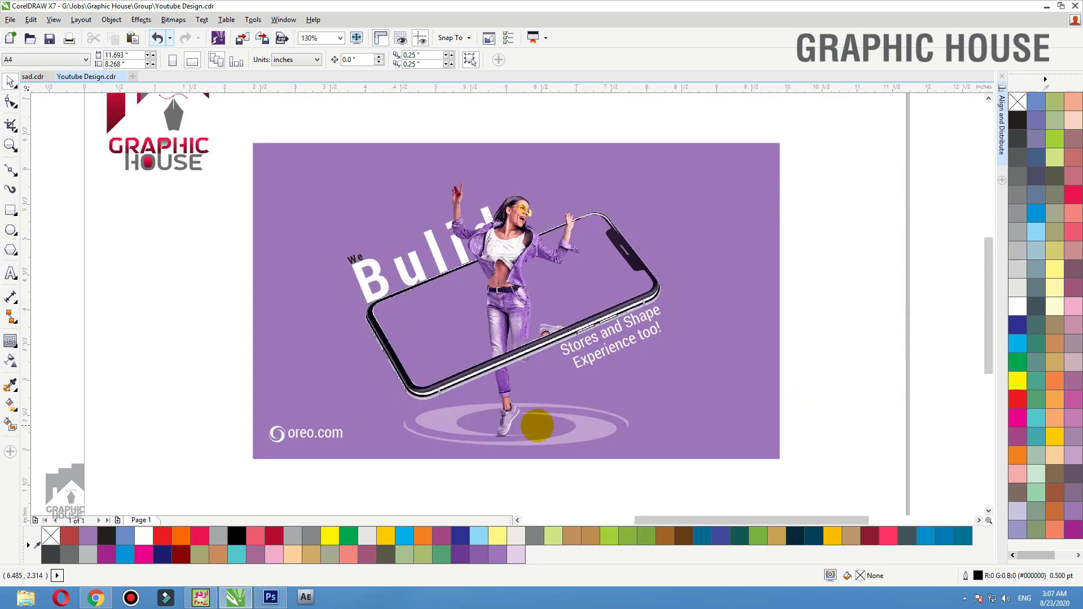
click(507, 458)
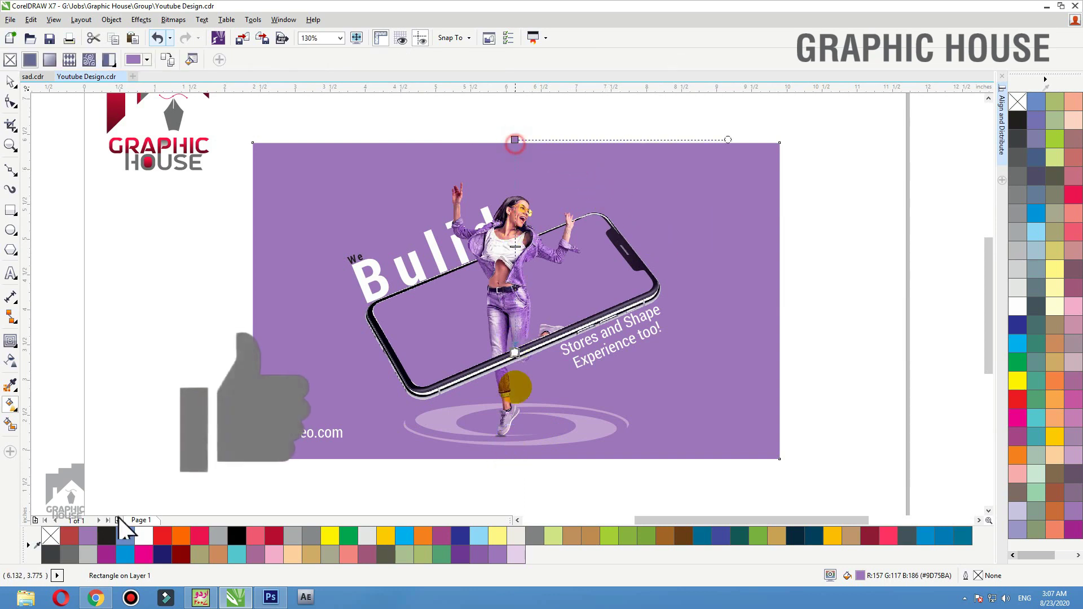
key(g)
drag(511, 462, 511, 457)
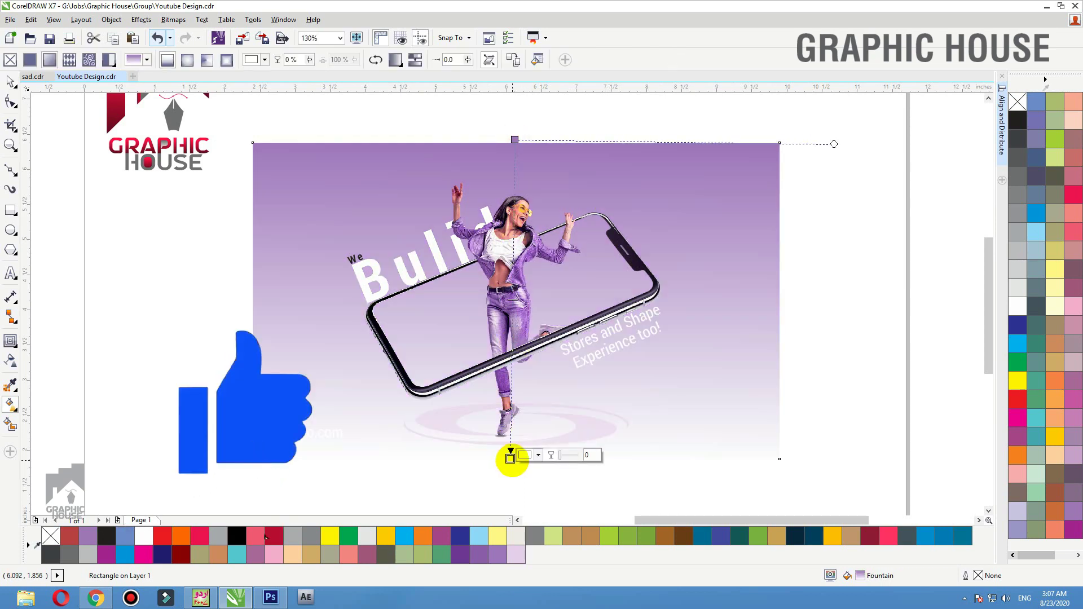
click(463, 555)
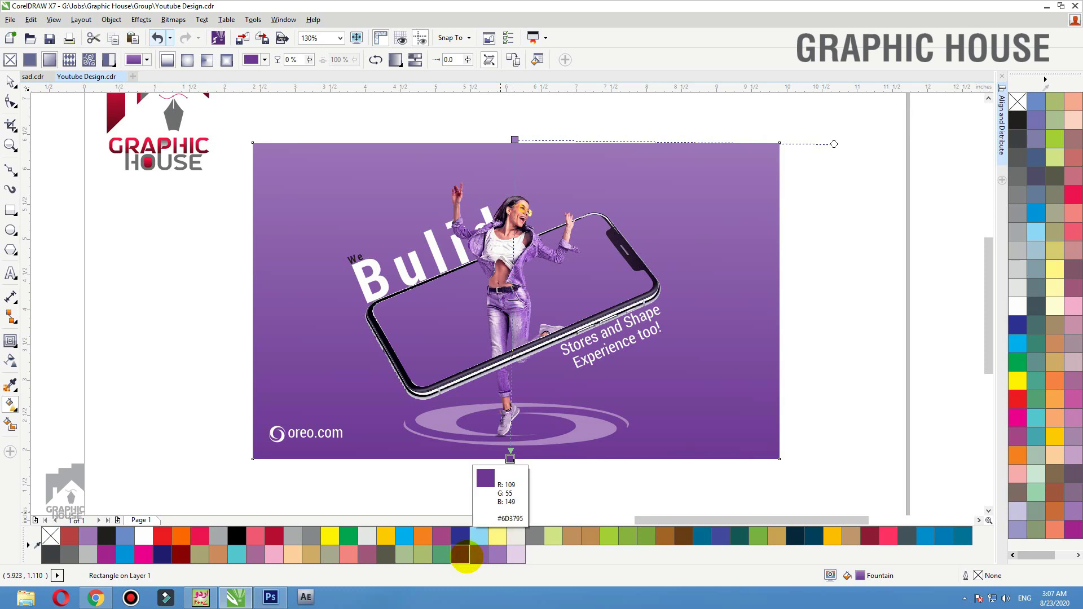
Shift the background gradient downward, starting at the woman's chest and ending slightly below the design's lower edge
drag(514, 139, 512, 364)
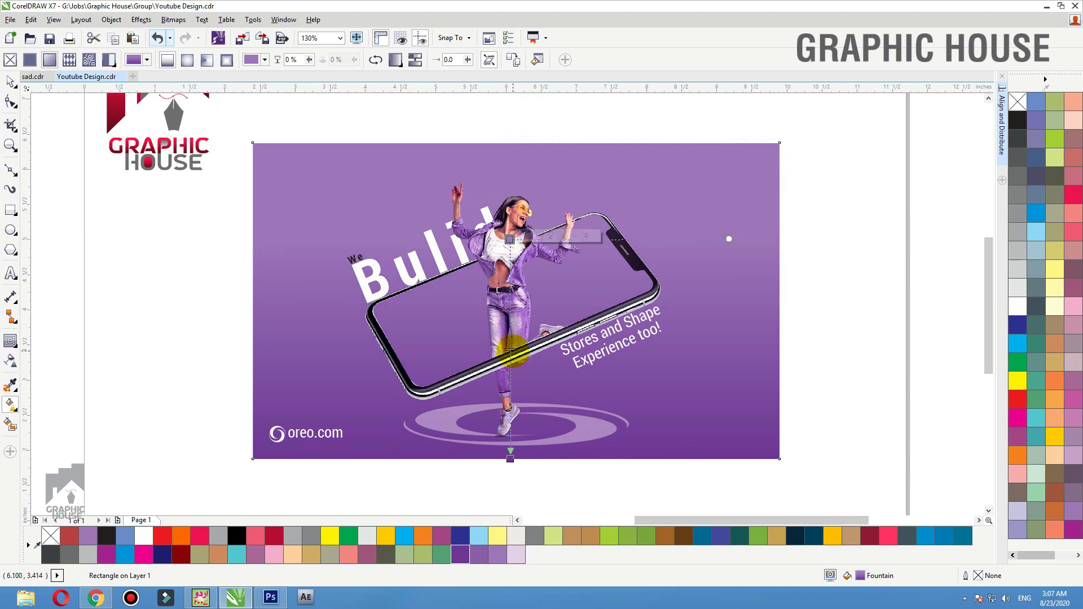
click(509, 454)
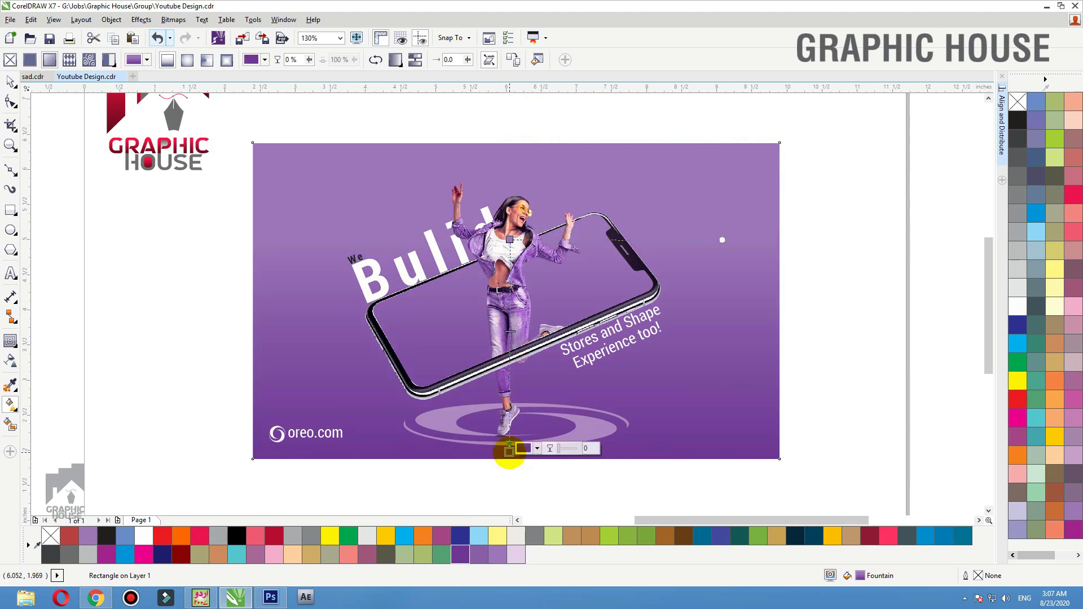
drag(509, 452, 501, 490)
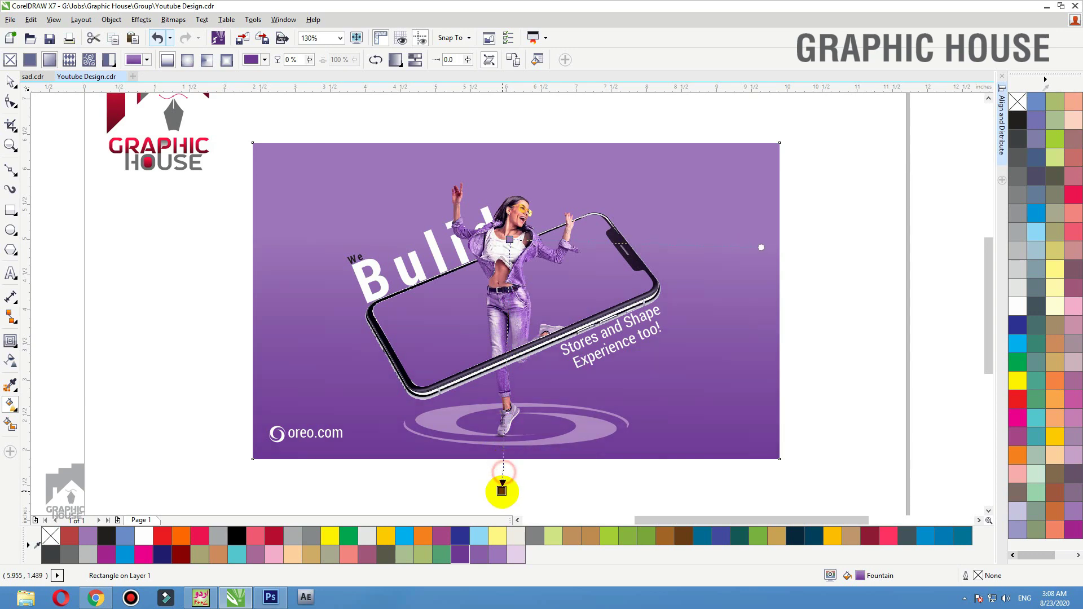
key(space)
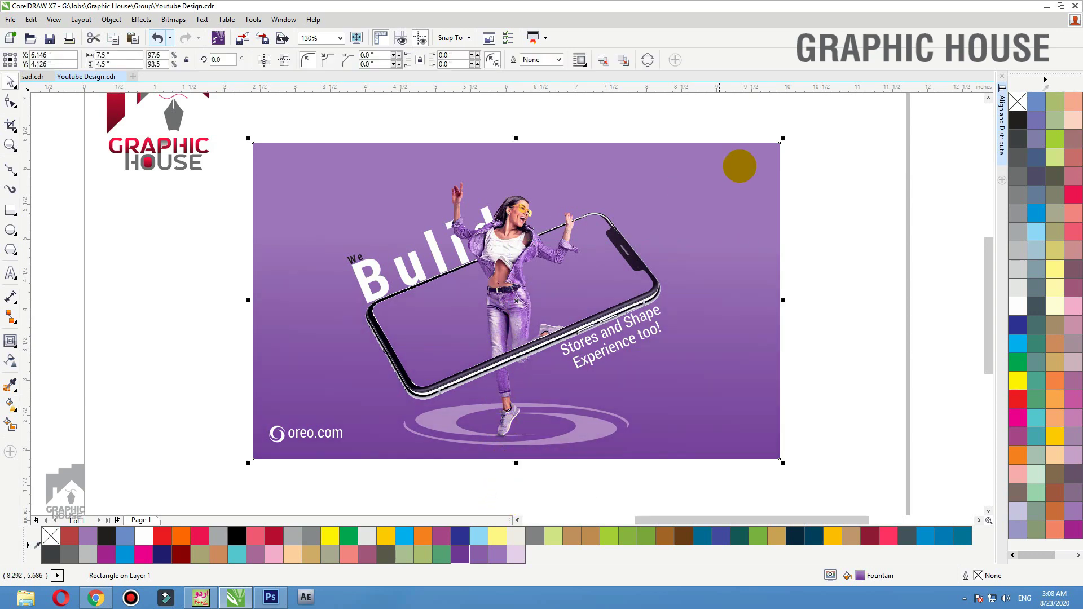
Group the whole purple design and place a duplicate of it to the right of the original
click(861, 142)
drag(853, 121, 214, 491)
key(ctrl+g)
scroll(240, 338, down, 2)
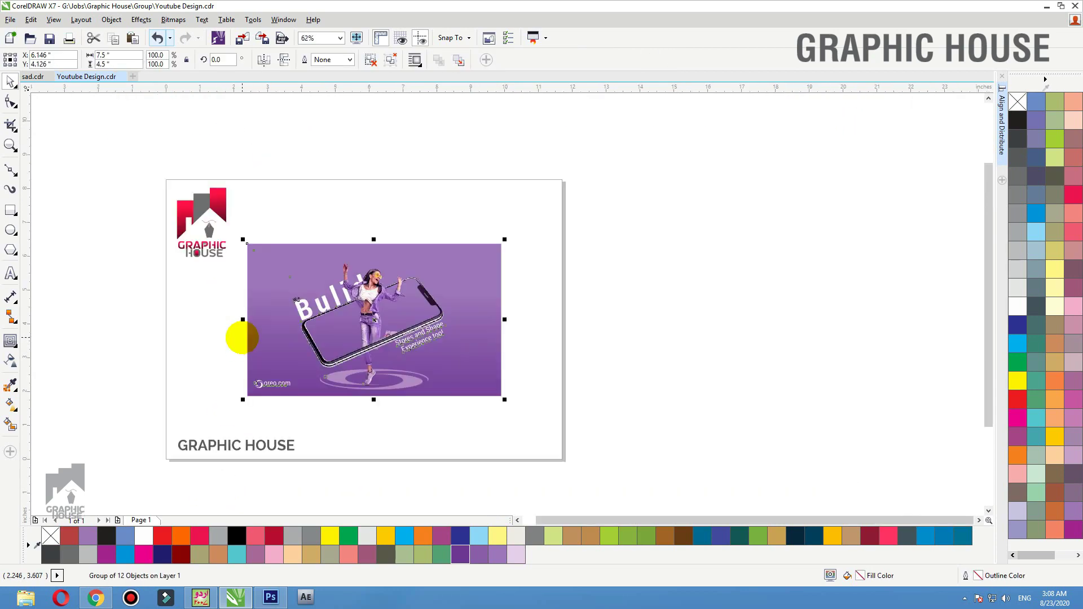
key(F4)
drag(483, 286, 887, 286)
right_click(887, 286)
click(703, 385)
click(703, 385)
Ungroup the original design and delete the flattened swirl beneath the woman's foot
key(shift+F2)
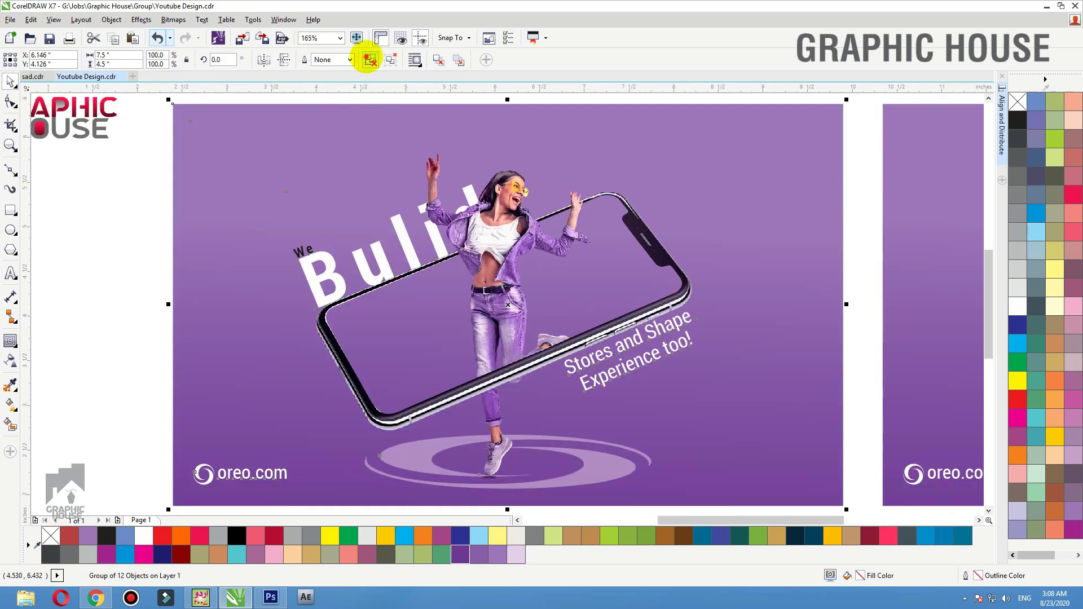
click(117, 230)
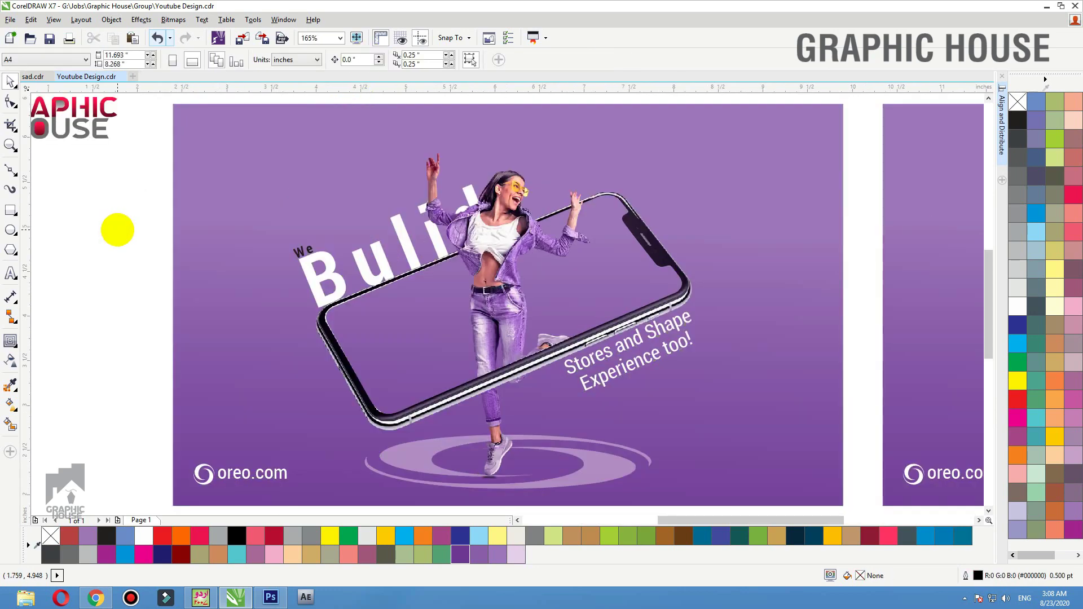
scroll(265, 208, down, 3)
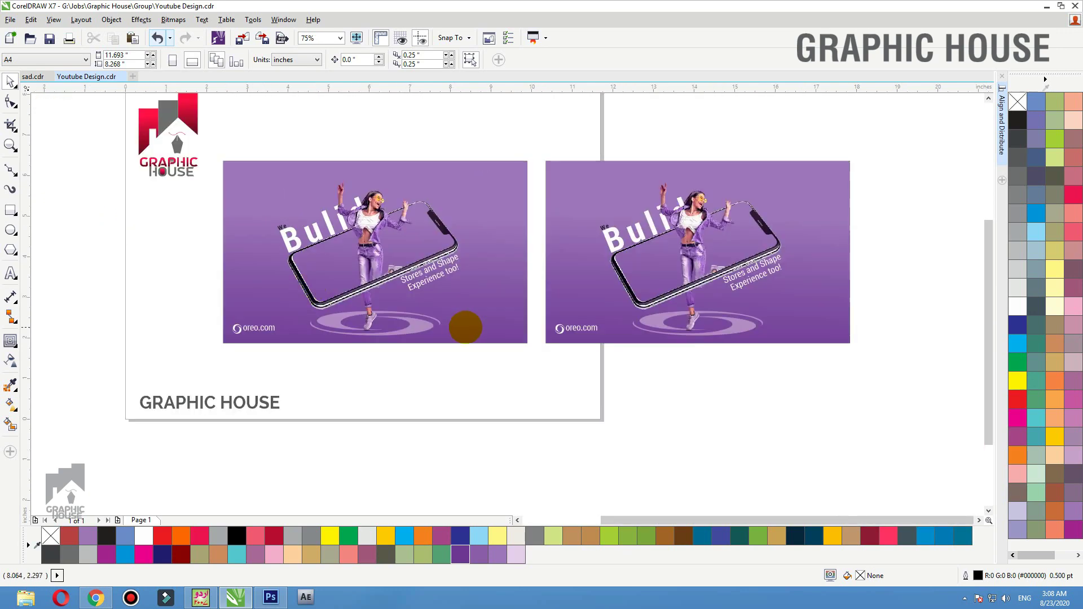
click(442, 334)
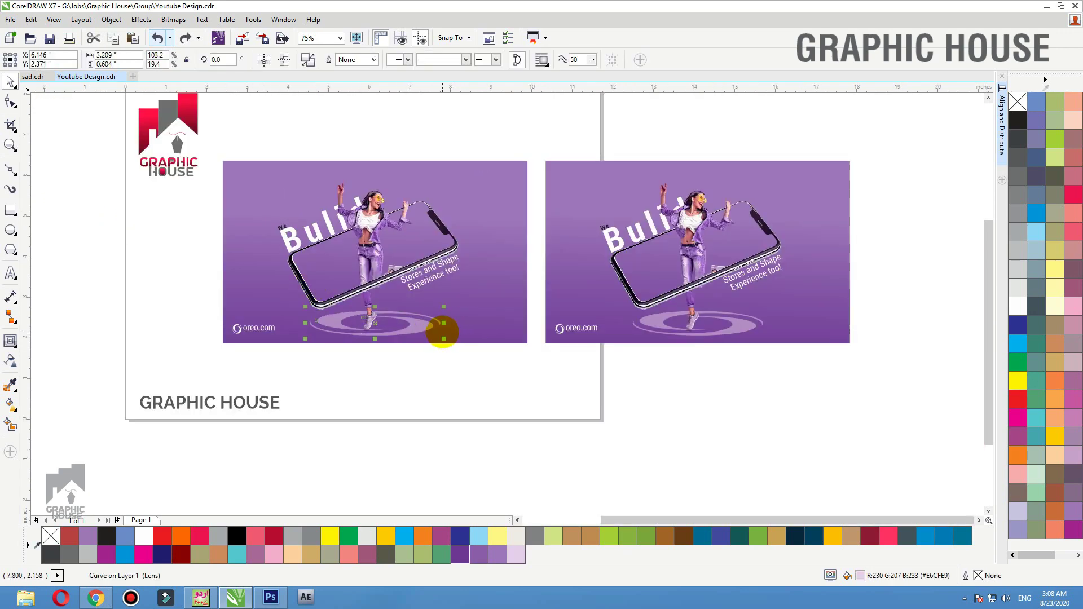
key(Delete)
scroll(442, 333, up, 1)
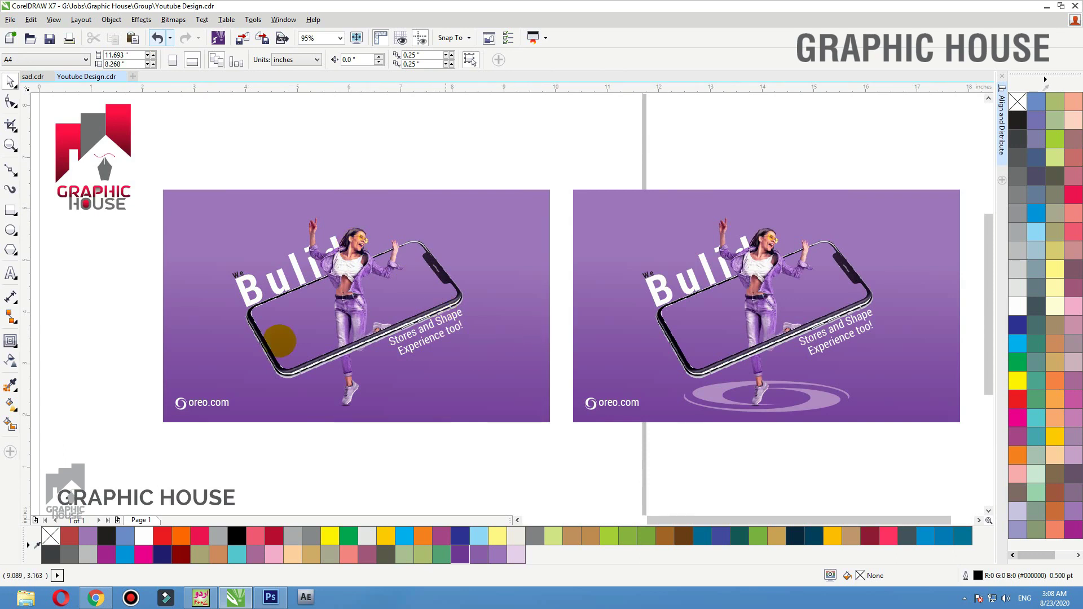
Place a copy of the white oreo.com swirl icon, enlarged to about 5.29 in across, centred around the woman in the original design
click(213, 322)
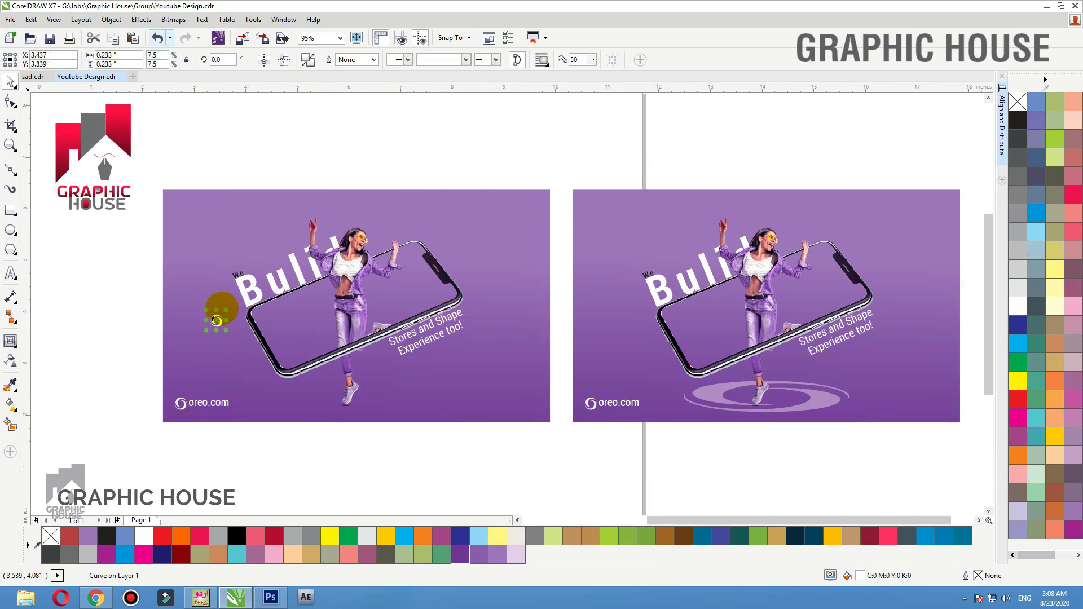
drag(226, 312, 586, 105)
drag(412, 213, 423, 274)
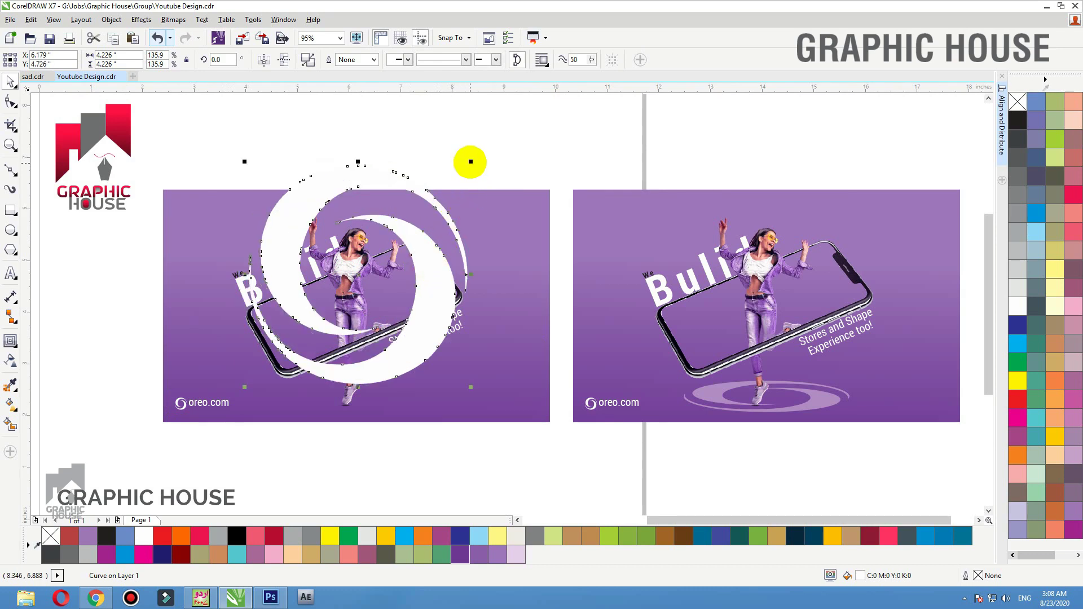
drag(471, 160, 499, 133)
drag(458, 276, 466, 293)
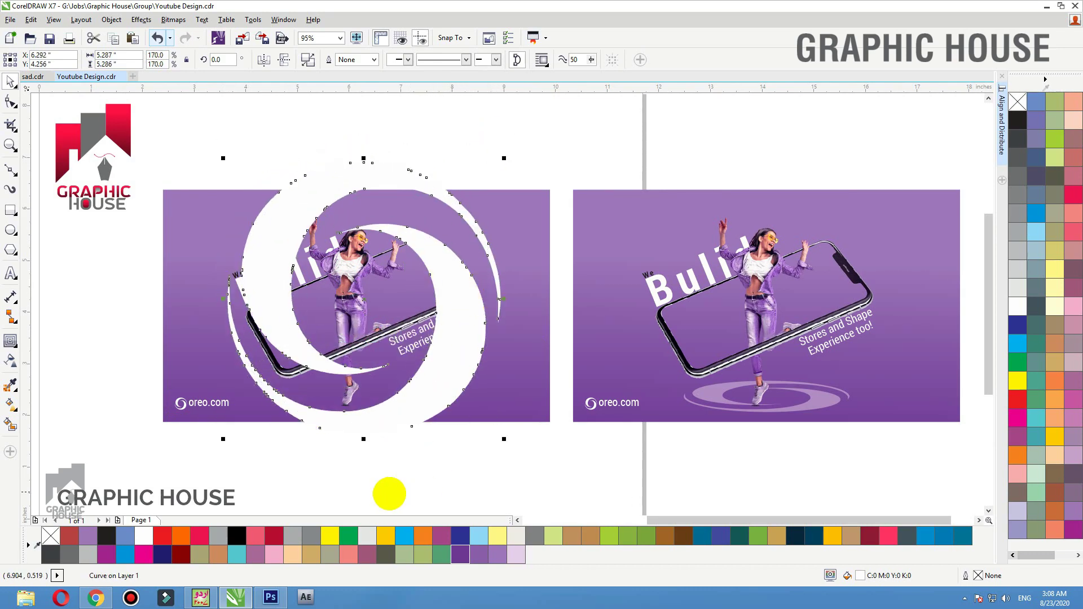
Fill the large swirl with light lilac #E6CFE9 and apply a uniform transparency of 70
click(497, 554)
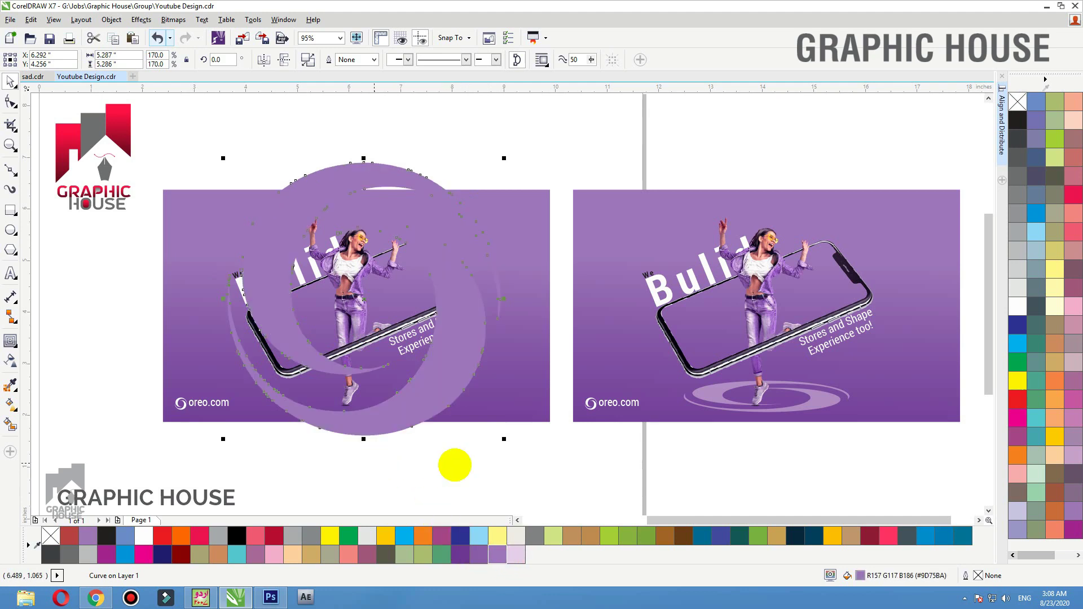
click(516, 554)
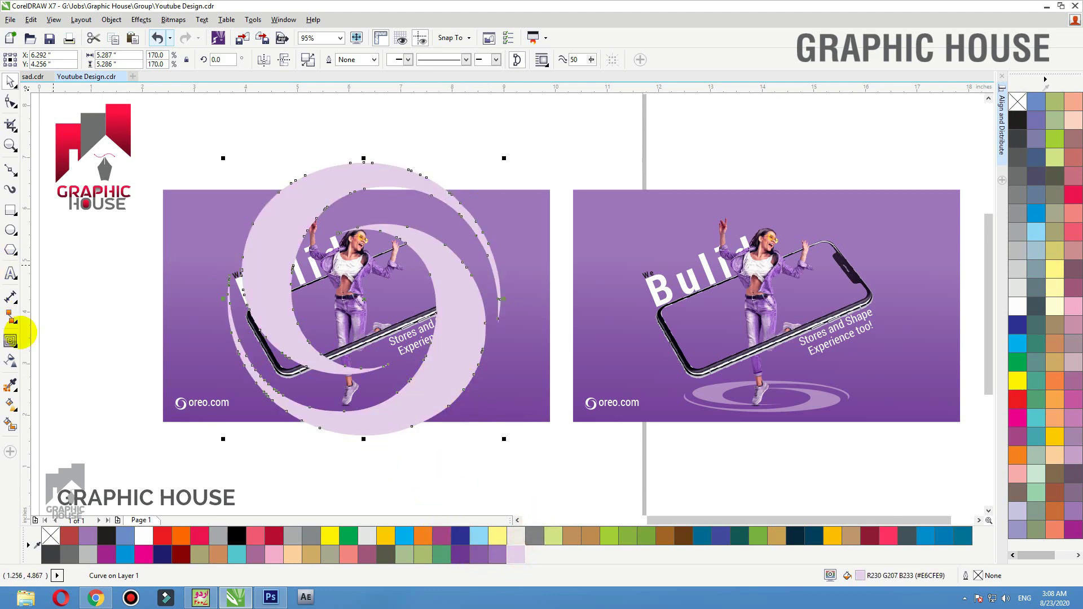
click(10, 362)
click(30, 59)
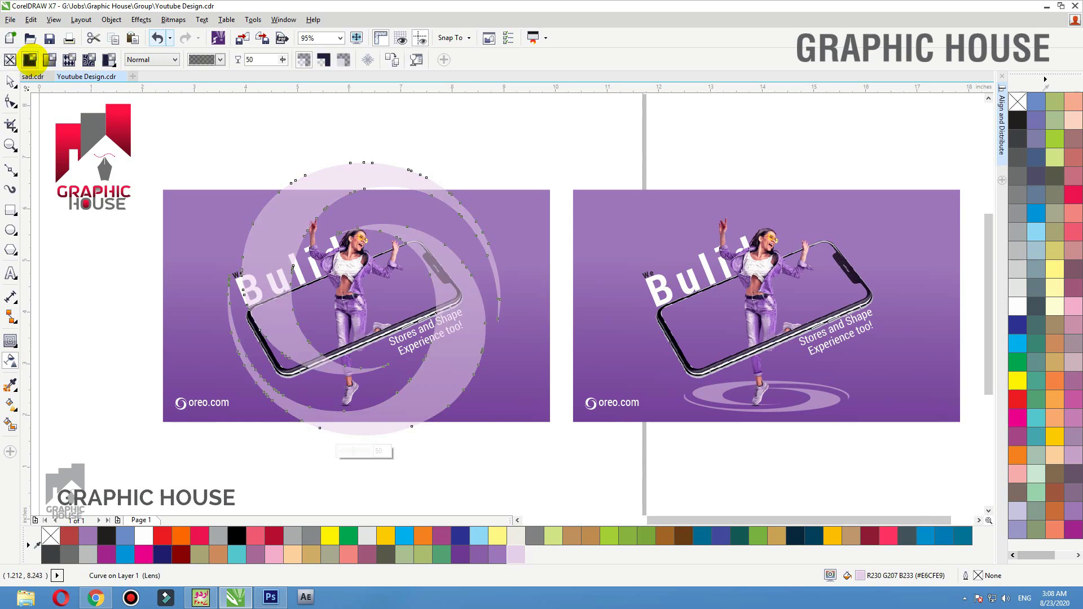
double_click(249, 59)
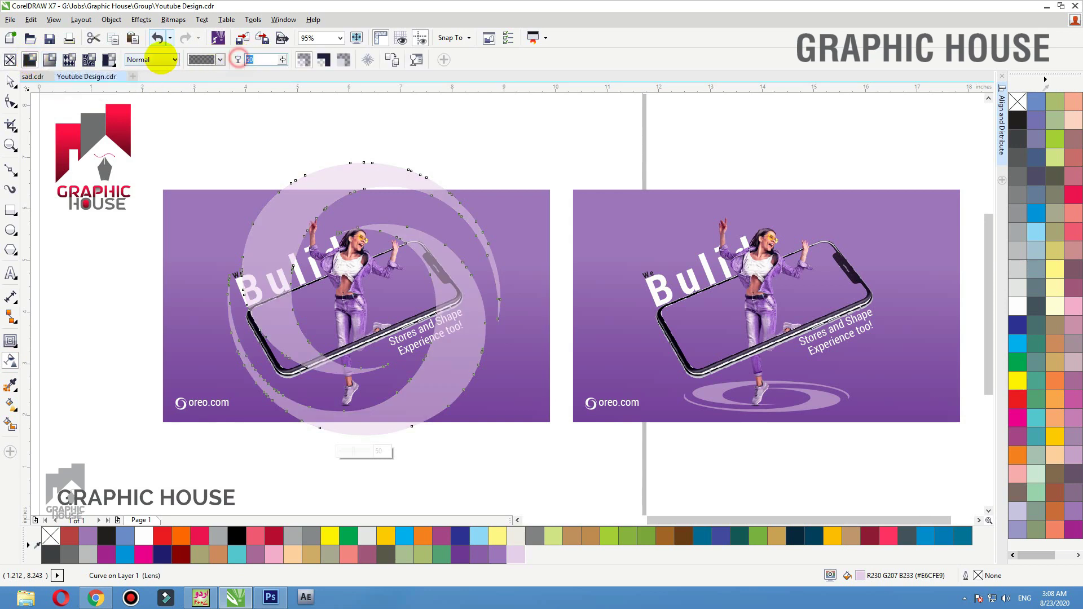
text(8)
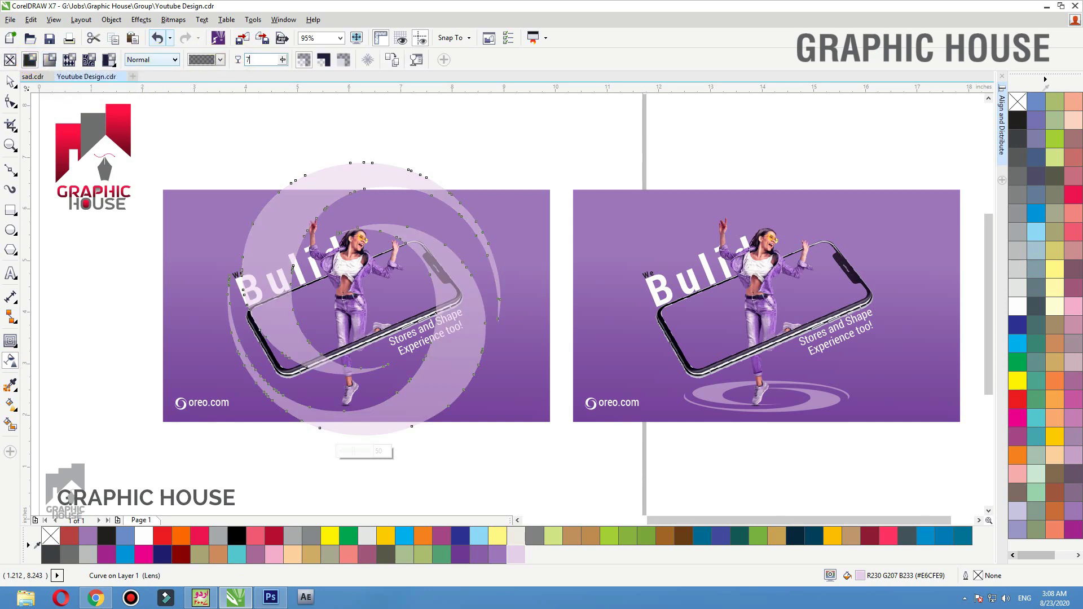
text(0)
key(Return)
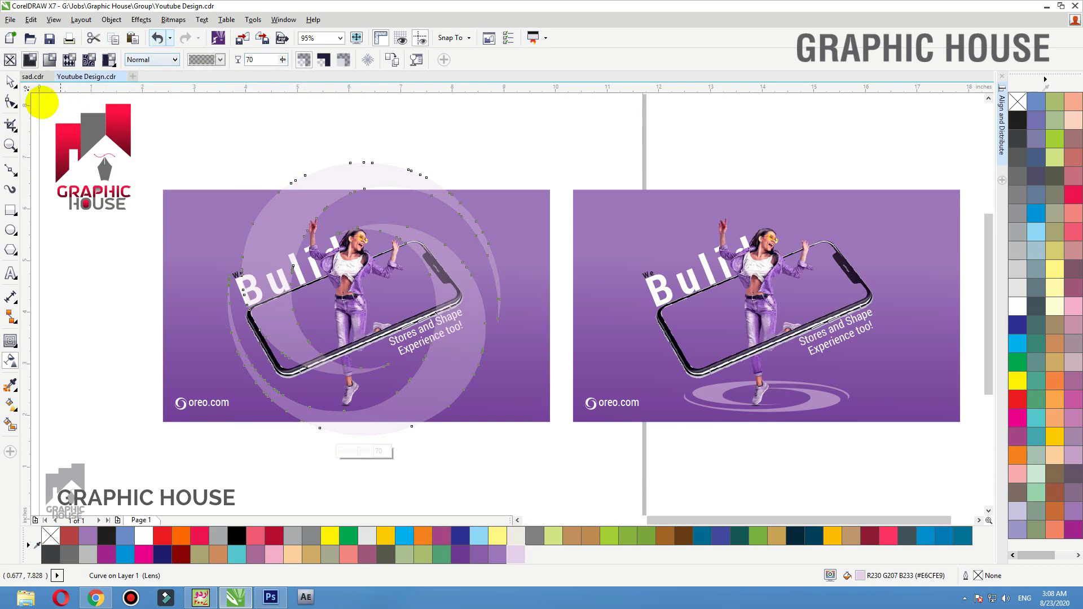
Set the merge mode of the large swirl's transparency to Subtract after trying Add
click(157, 59)
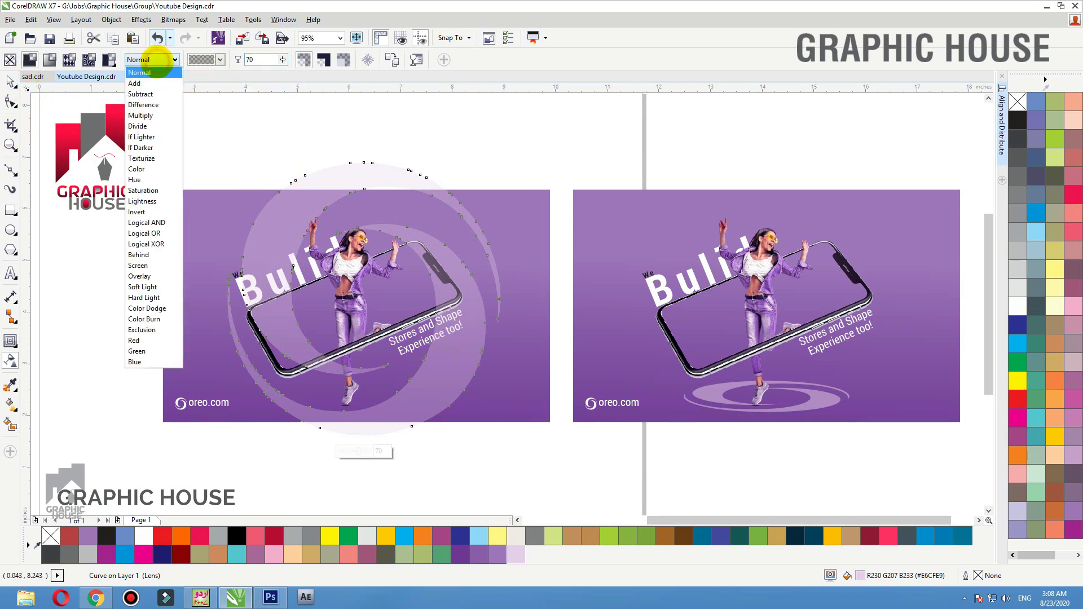
click(147, 84)
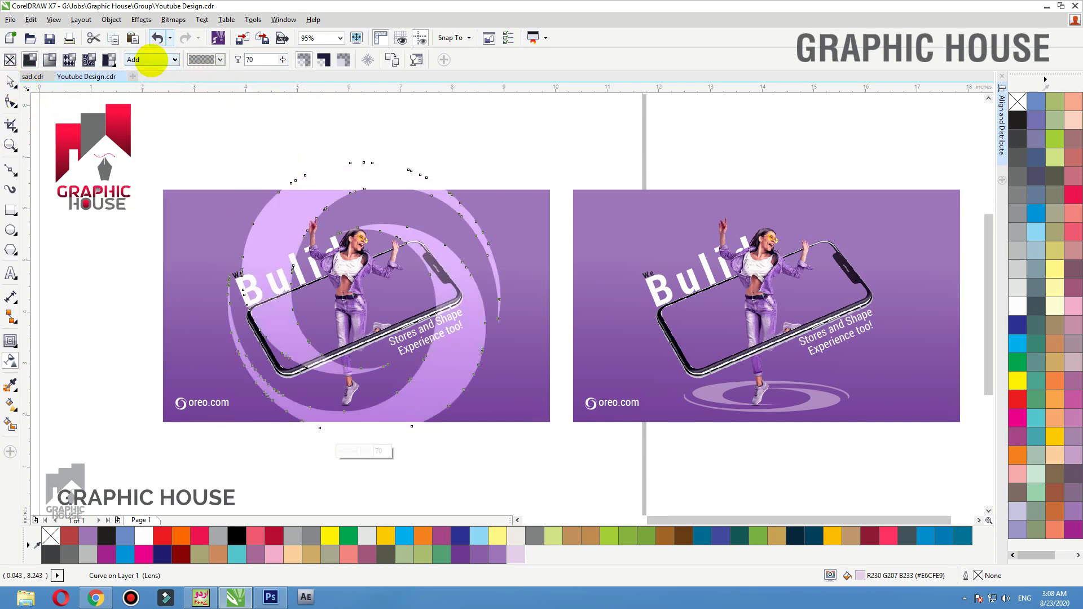
click(151, 60)
click(145, 92)
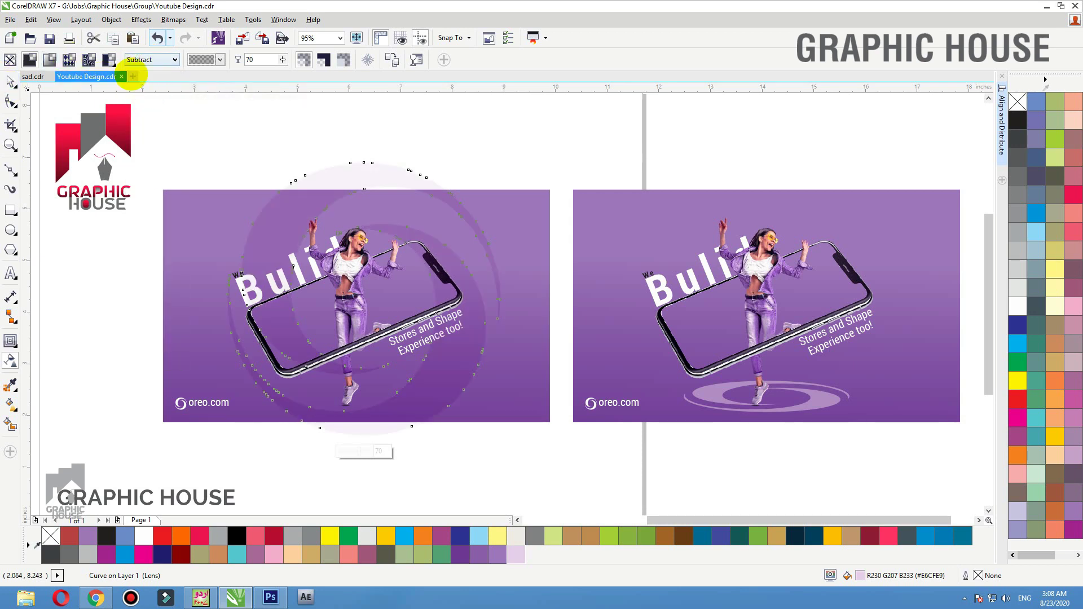
click(11, 80)
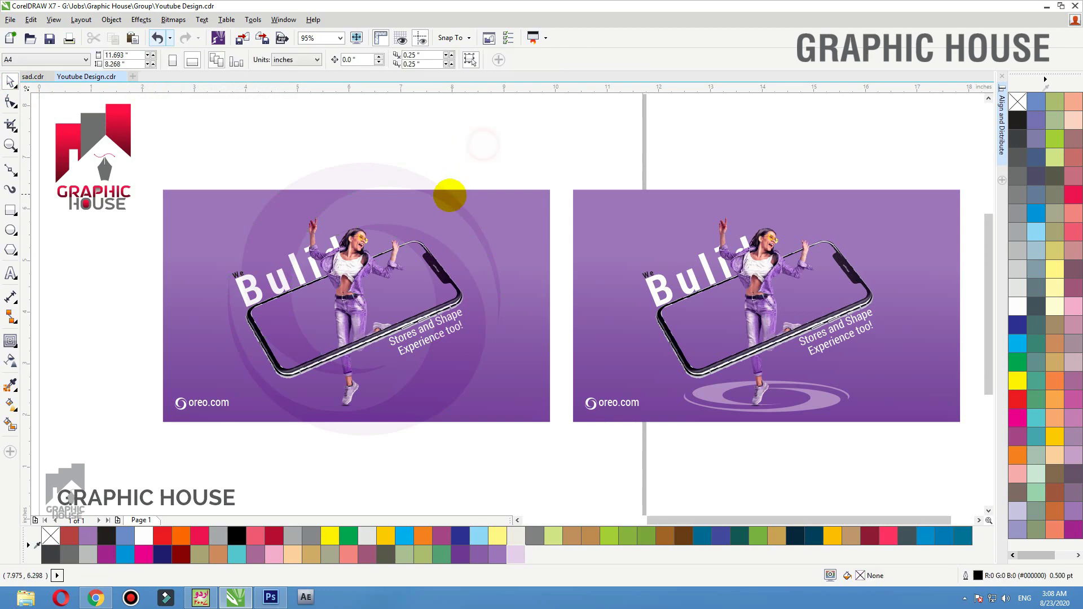
PowerClip the large transparent swirl inside the original design's purple background rectangle
right_click(449, 193)
click(481, 199)
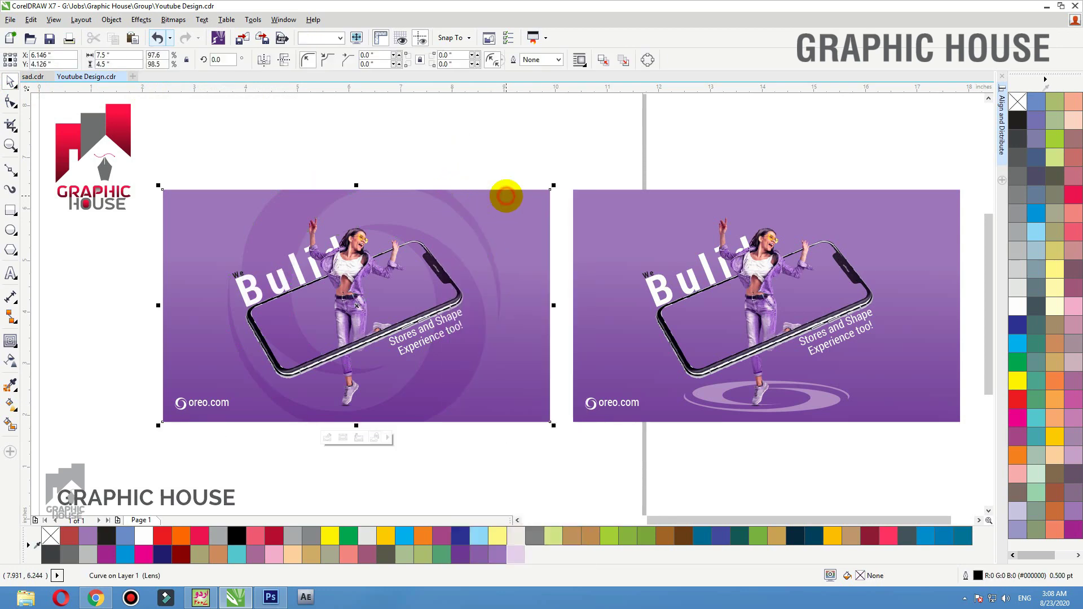
key(shift+F2)
click(147, 295)
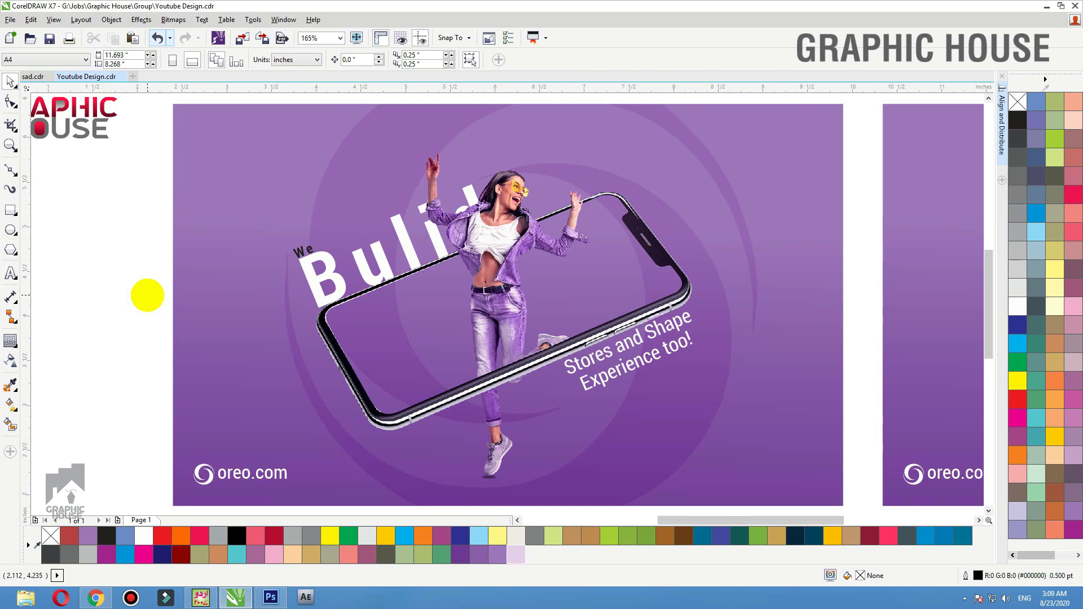
Check the woman, logo text and phone in the original design, and compare it side by side with the duplicate
click(514, 288)
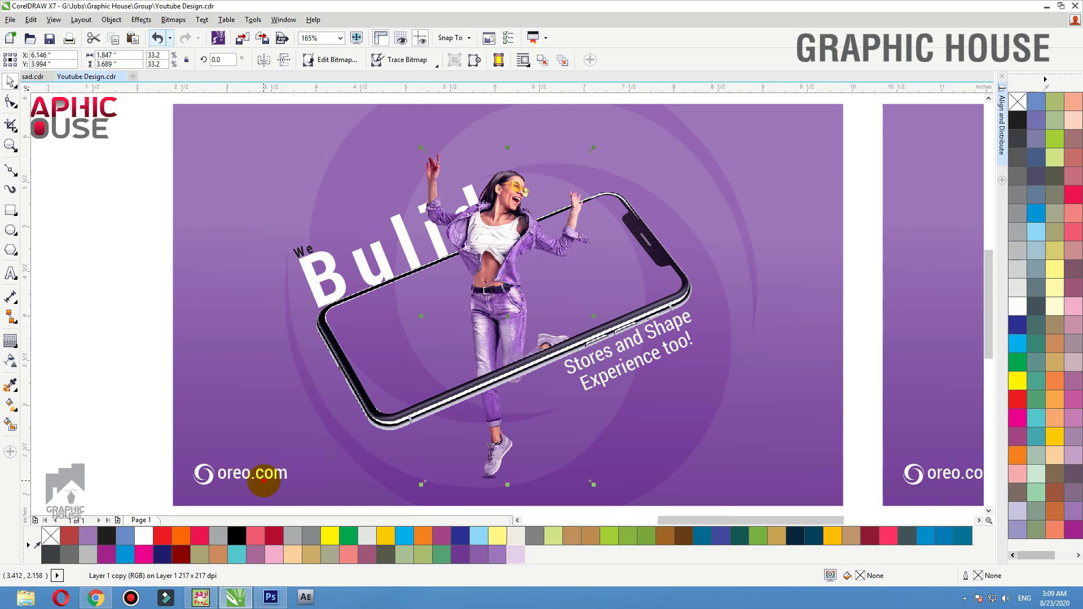
click(263, 480)
click(333, 296)
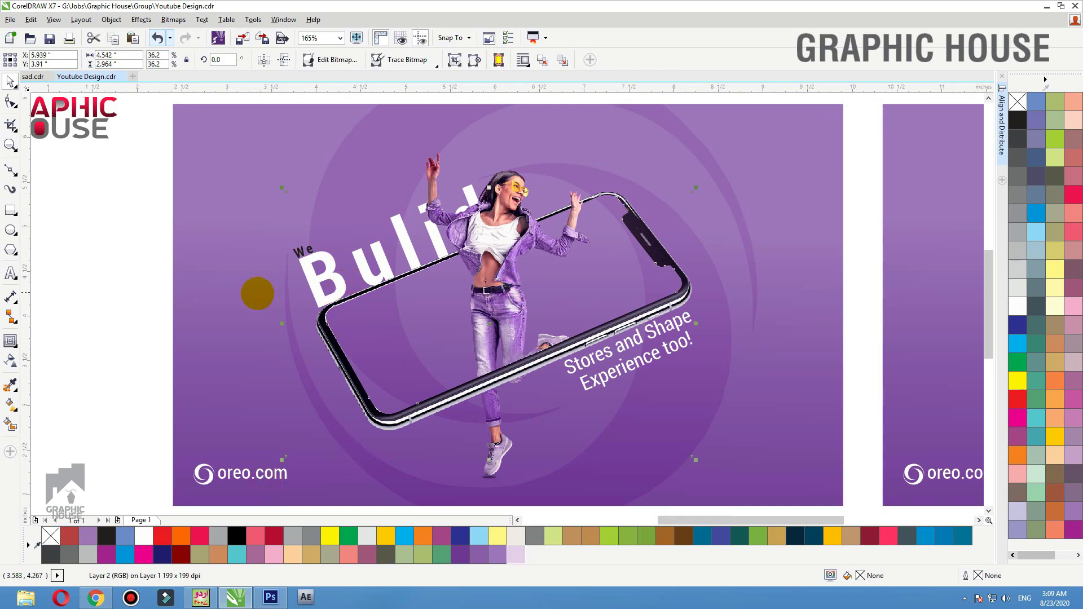
scroll(257, 294, down, 2)
click(465, 225)
shift+click(552, 220)
key(shift+F2)
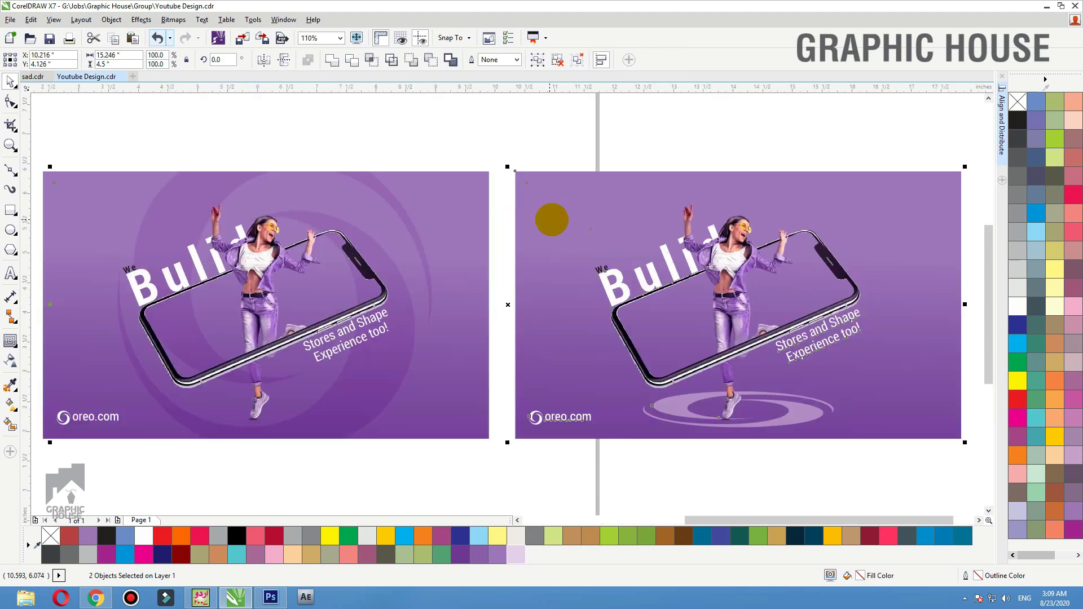
click(509, 135)
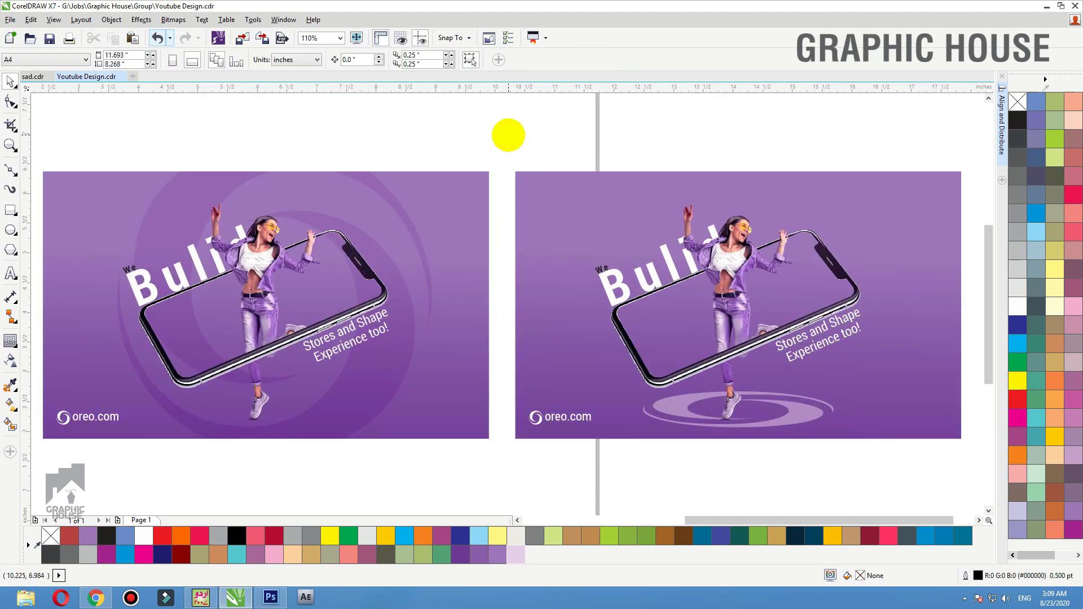